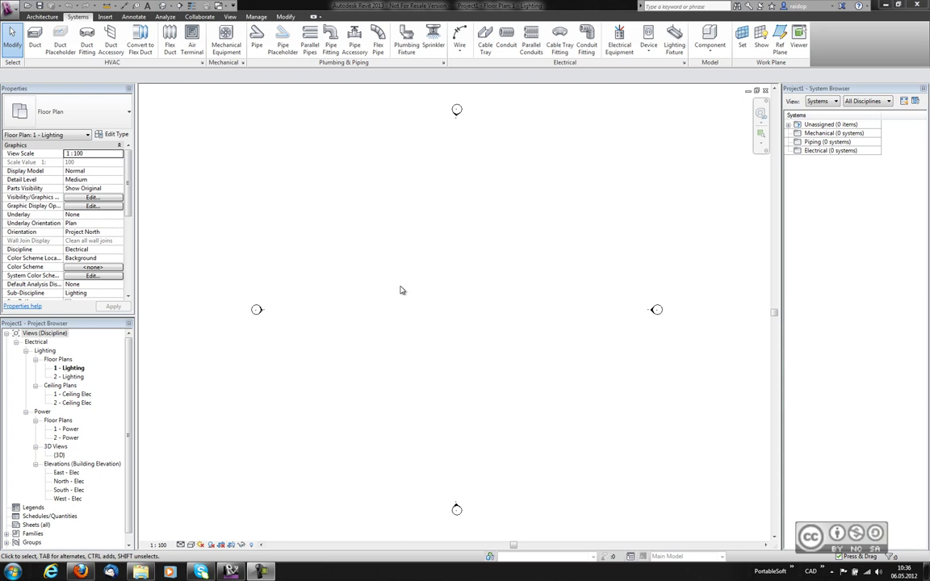
Open Electrical Settings from Manage > MEP Settings and show the General page (480V-3P/30A, phases A, B, C)
{"action": "left_click", "coordinate": [257, 17]}
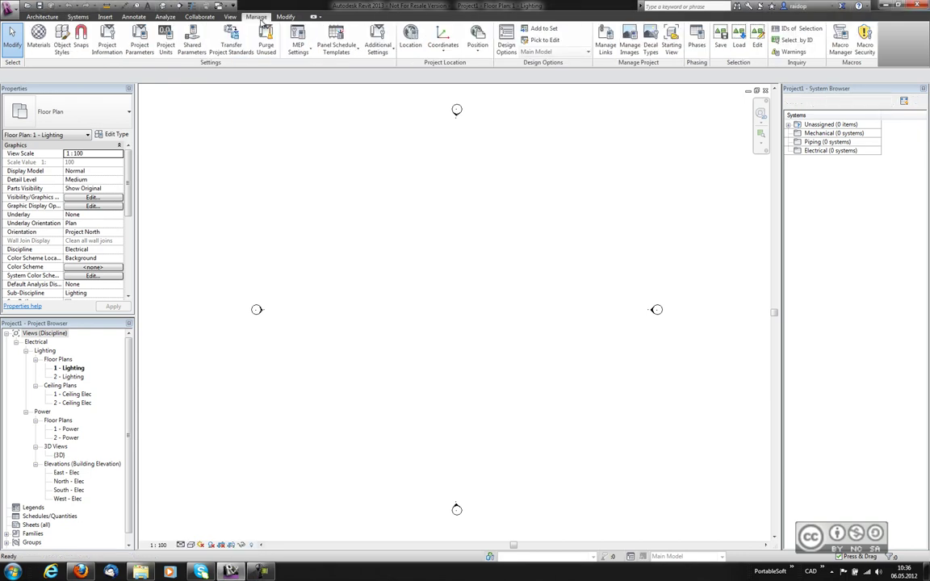
{"action": "left_click", "coordinate": [298, 42]}
{"action": "left_click", "coordinate": [306, 90]}
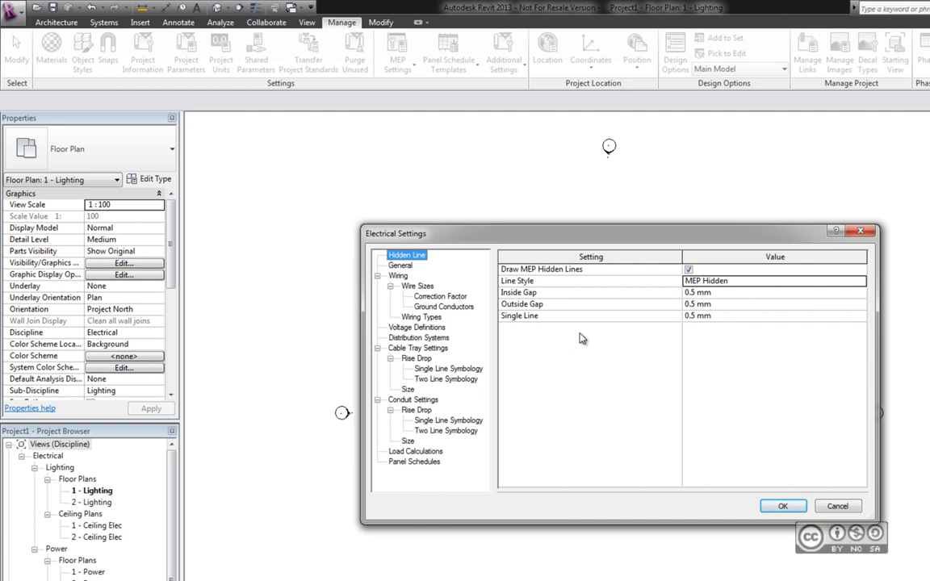
{"action": "left_click", "coordinate": [407, 270]}
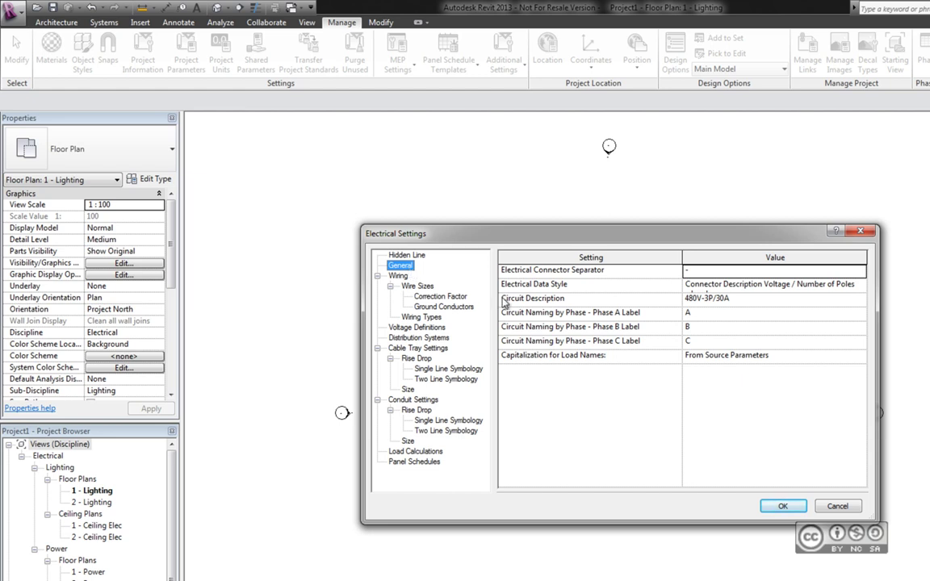
Keep load-name capitalization at From Source Parameters and switch to the Wiring settings page
{"action": "left_click", "coordinate": [653, 357]}
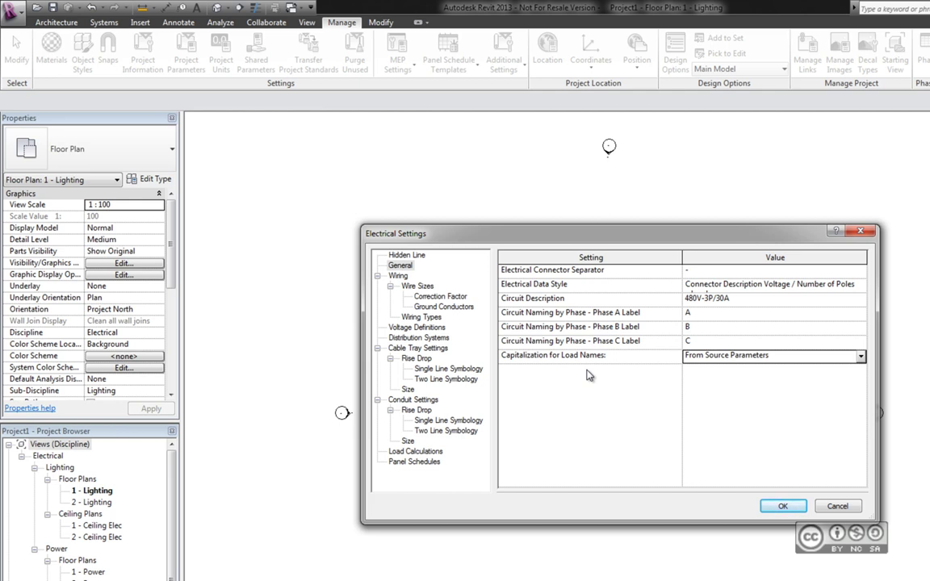
{"action": "left_click", "coordinate": [861, 356]}
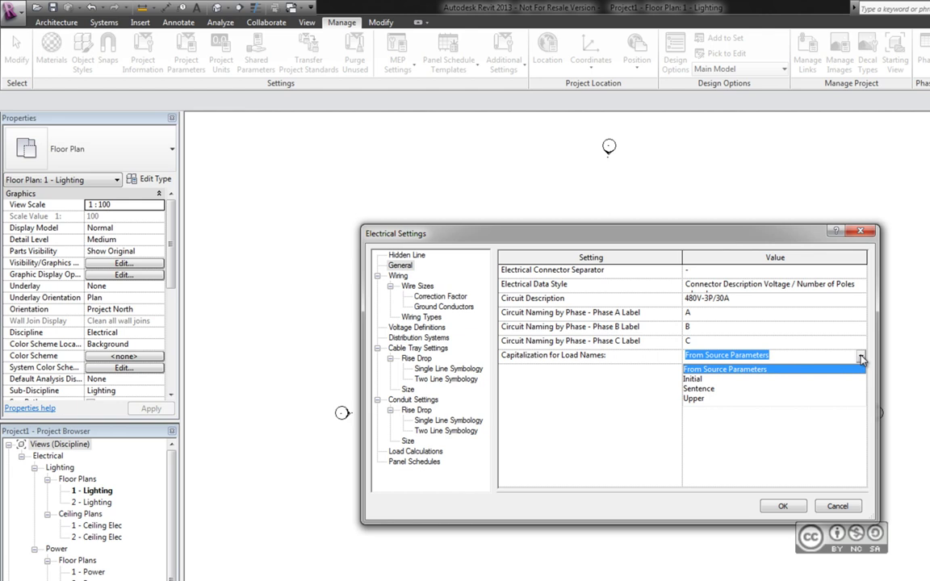
{"action": "left_click", "coordinate": [862, 359]}
{"action": "left_click", "coordinate": [399, 275]}
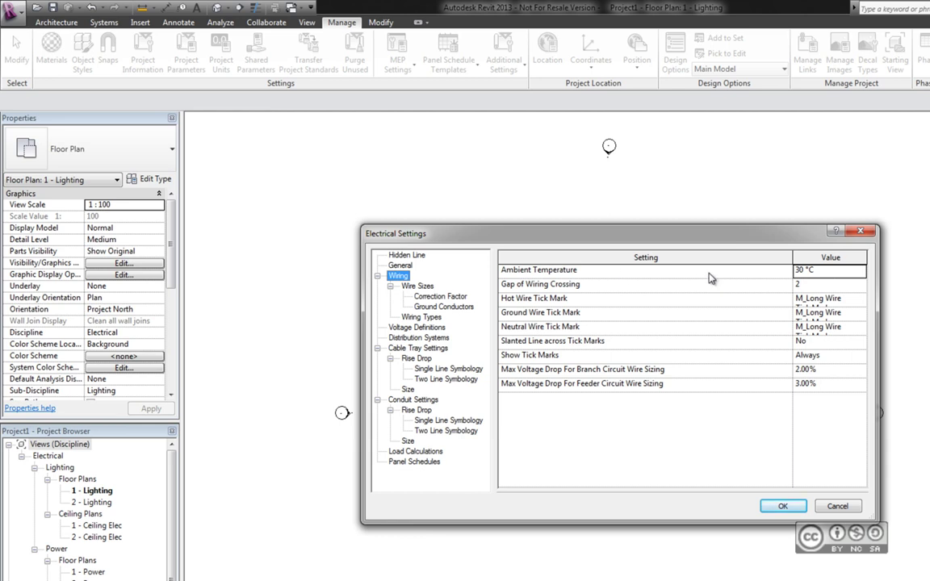
Keep the long tick mark style for both hot and ground wires
{"action": "key", "text": "Down"}
{"action": "key", "text": "Down"}
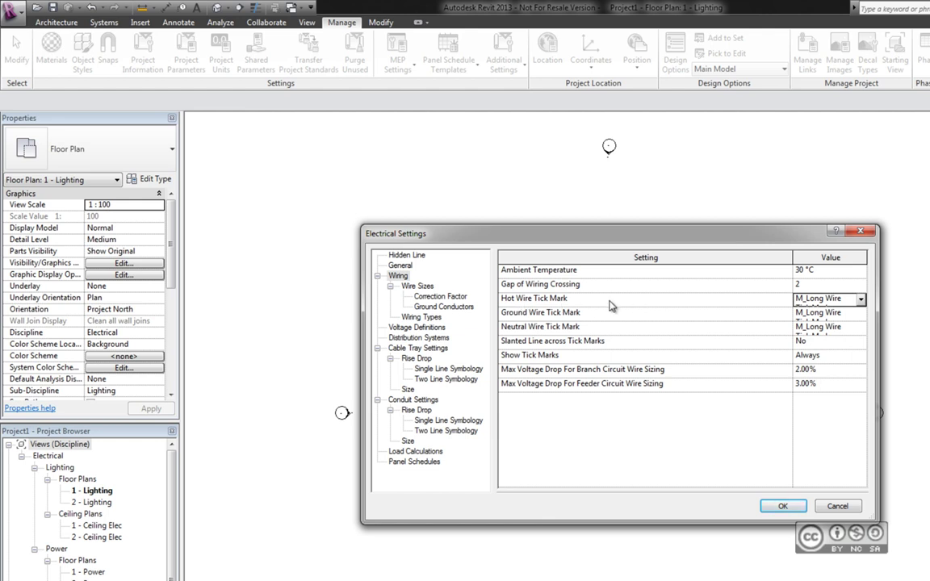
{"action": "left_click", "coordinate": [861, 299]}
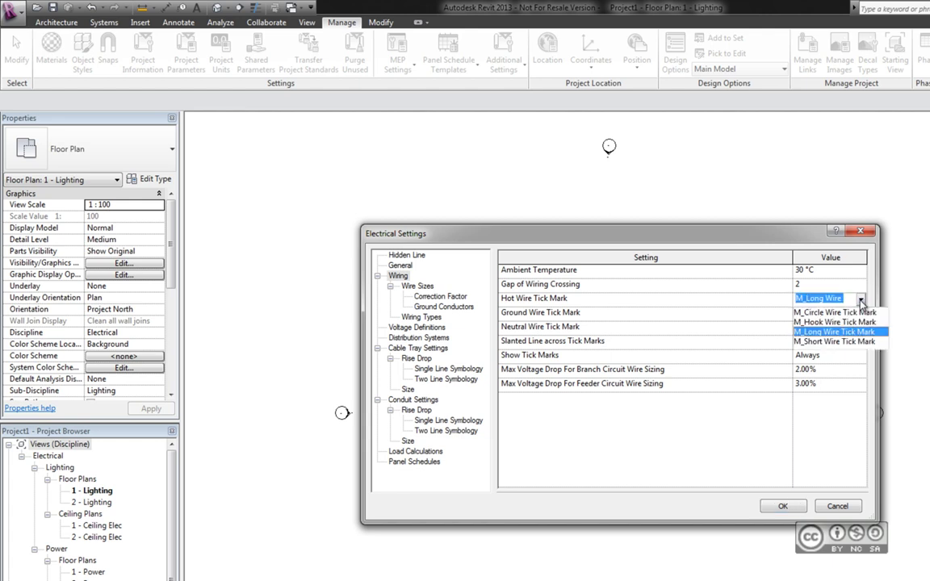
{"action": "left_click", "coordinate": [862, 300]}
{"action": "left_click", "coordinate": [861, 314]}
{"action": "left_click", "coordinate": [860, 314]}
{"action": "left_click", "coordinate": [860, 314]}
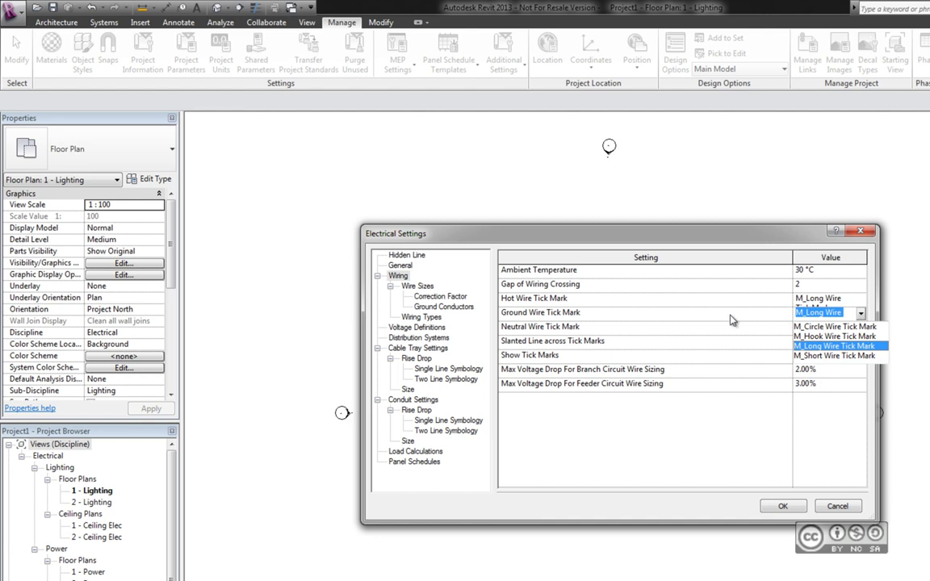
{"action": "left_click", "coordinate": [511, 288]}
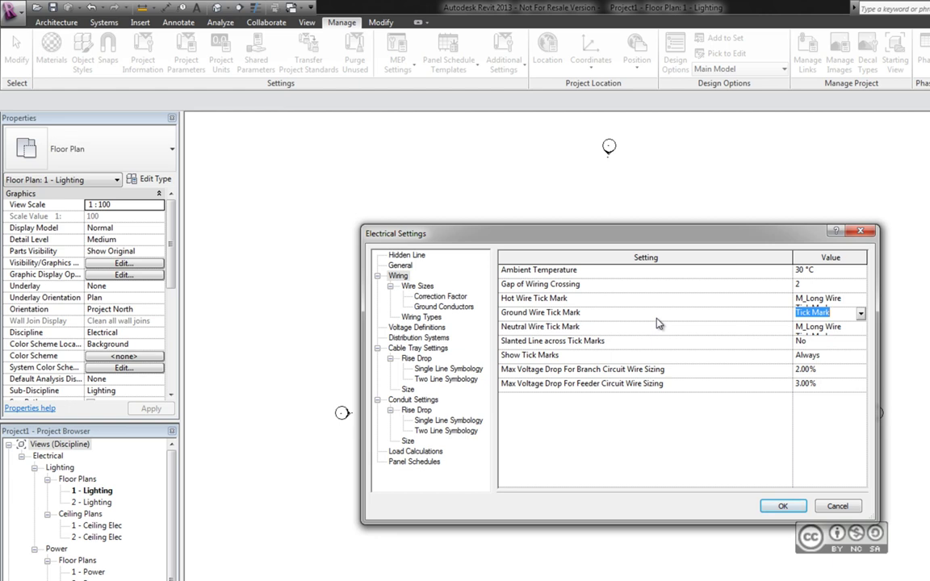
{"action": "left_click", "coordinate": [845, 300]}
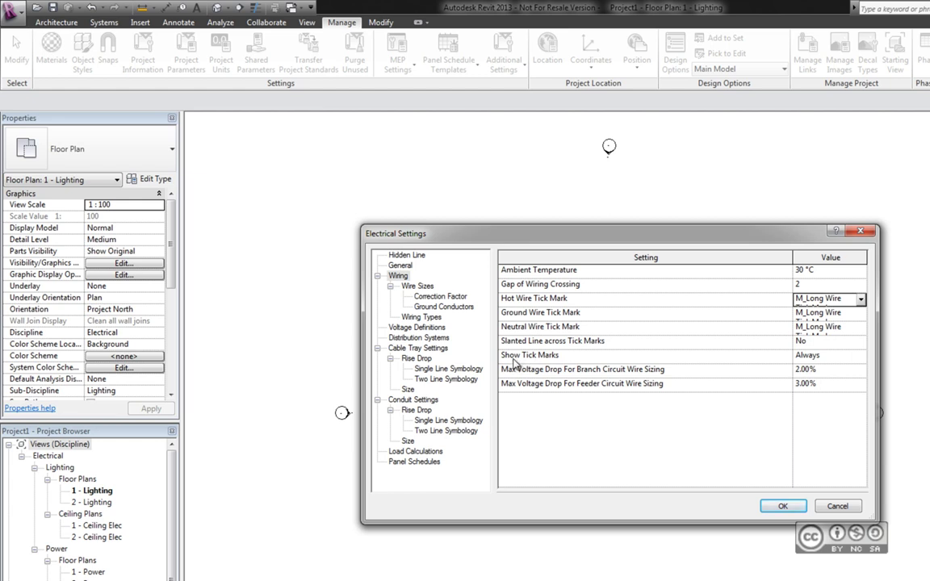
Try Never and Home Runs for Show Tick Marks, restore Always, then view Wire Sizes
{"action": "left_click", "coordinate": [854, 356]}
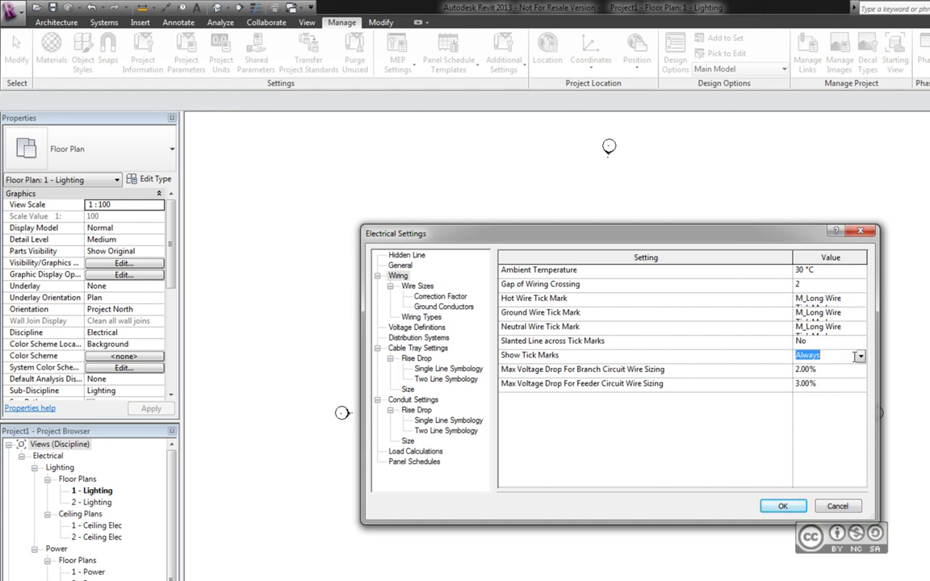
{"action": "left_click", "coordinate": [860, 358]}
{"action": "left_click", "coordinate": [811, 379]}
{"action": "left_click", "coordinate": [860, 356]}
{"action": "left_click", "coordinate": [816, 399]}
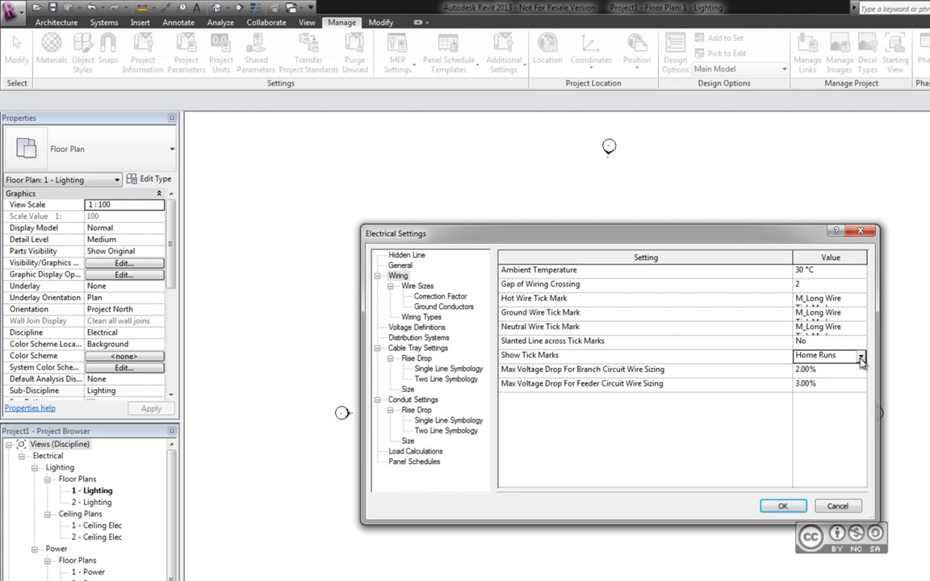
{"action": "left_click", "coordinate": [861, 355]}
{"action": "left_click", "coordinate": [815, 370]}
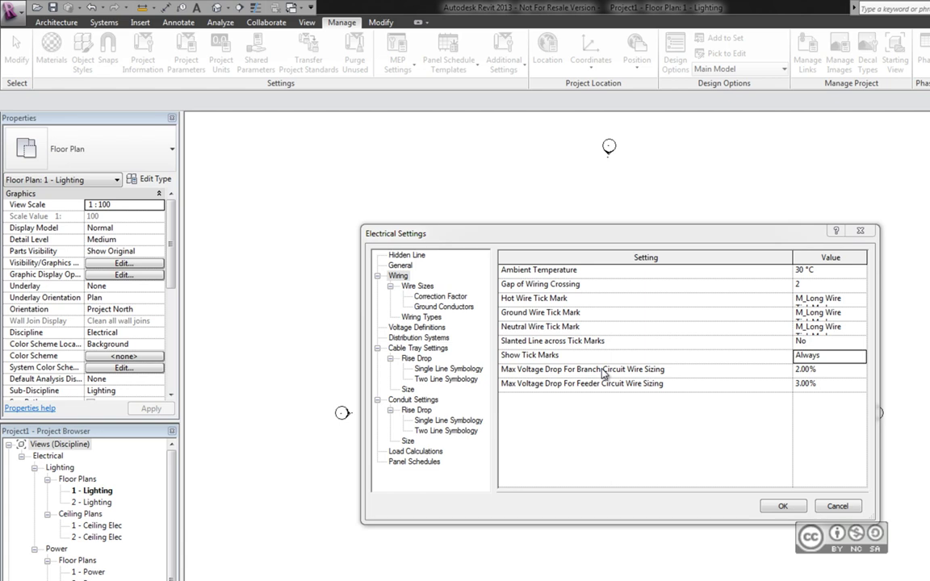
{"action": "left_click", "coordinate": [422, 286]}
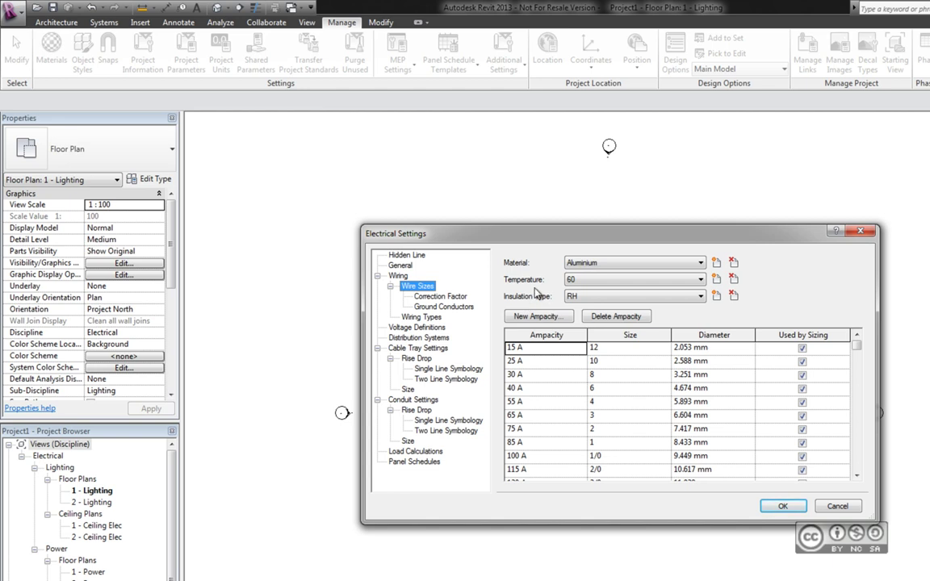
Keep 60 temperature and RH insulation, scan the ampacity table, then view aluminium Correction Factors
{"action": "left_click", "coordinate": [579, 281]}
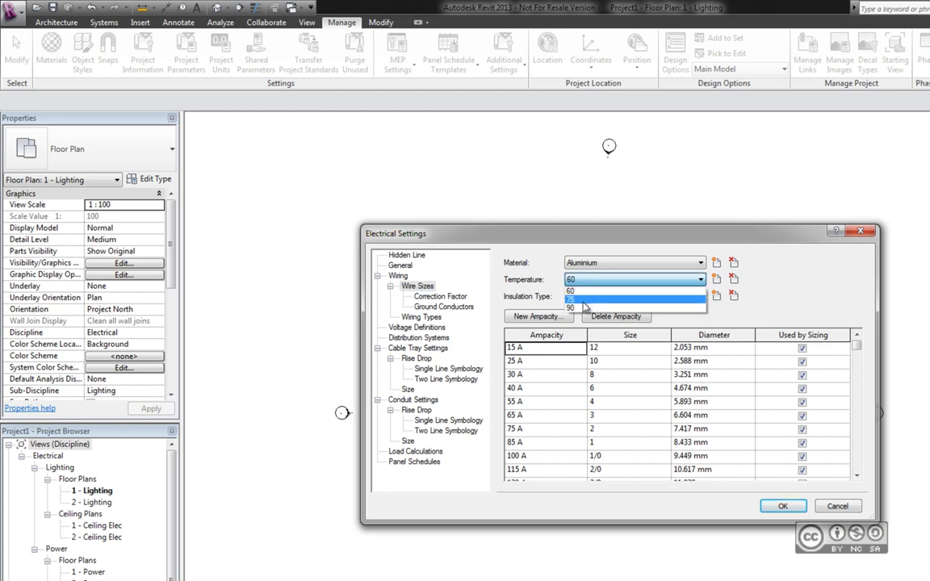
{"action": "left_click", "coordinate": [582, 289]}
{"action": "left_click", "coordinate": [583, 296]}
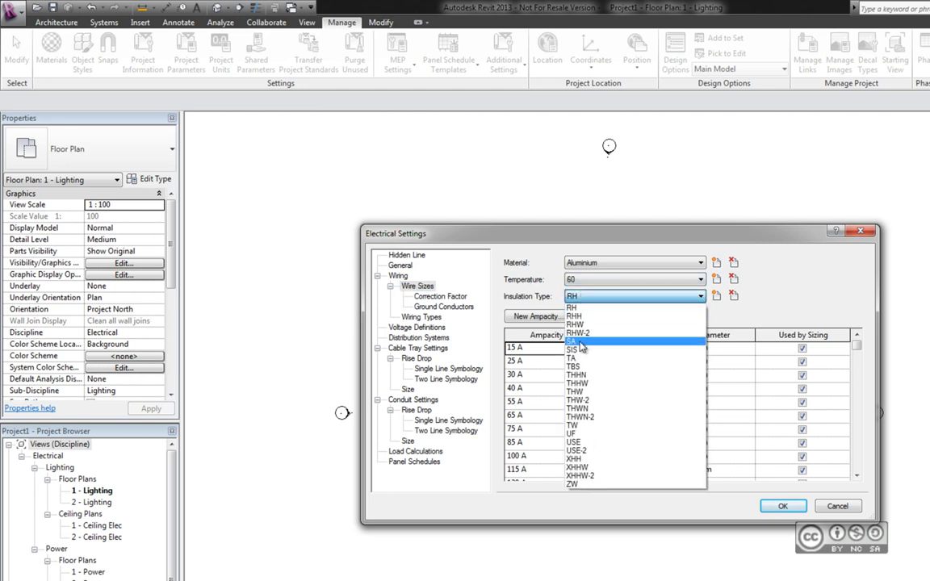
{"action": "left_click", "coordinate": [572, 307]}
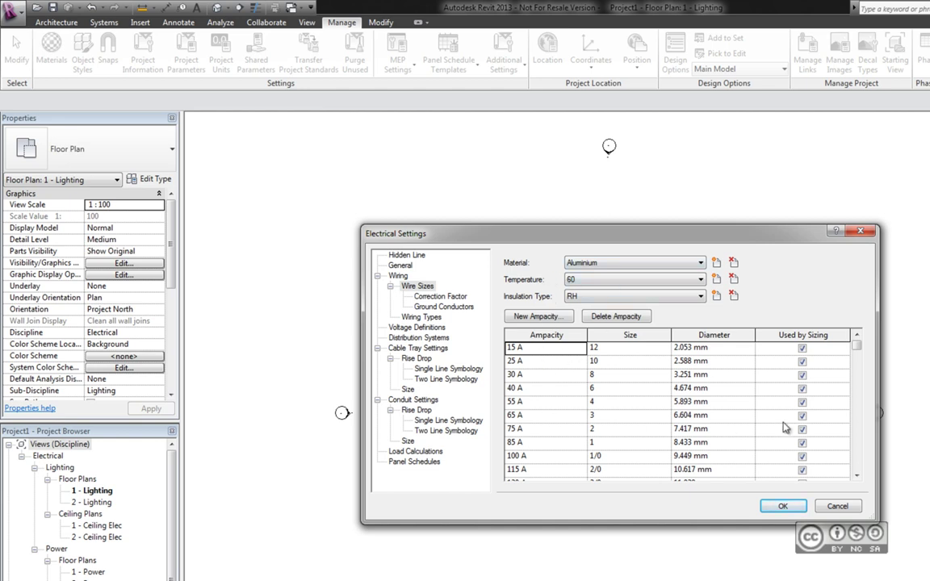
{"action": "scroll", "coordinate": [801, 407], "scroll_direction": "down", "scroll_amount": 3}
{"action": "scroll", "coordinate": [802, 452], "scroll_direction": "down", "scroll_amount": 3}
{"action": "scroll", "coordinate": [799, 420], "scroll_direction": "up", "scroll_amount": 4}
{"action": "scroll", "coordinate": [797, 406], "scroll_direction": "up", "scroll_amount": 3}
{"action": "left_click", "coordinate": [440, 296]}
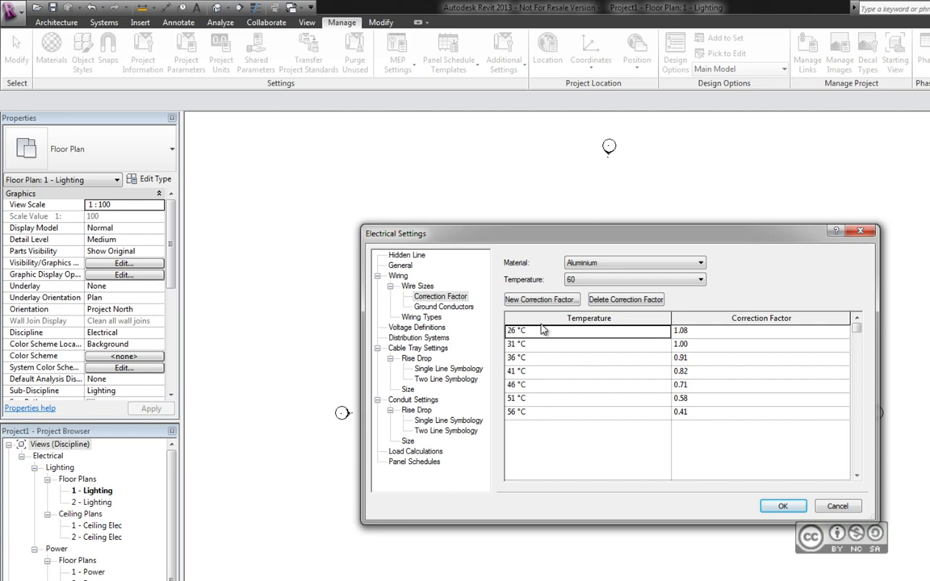
Check correction temperatures and Ground Conductors materials unchanged, then view the THWN/XHHW Wiring Types table
{"action": "left_click", "coordinate": [594, 279]}
{"action": "left_click", "coordinate": [634, 262]}
{"action": "left_click", "coordinate": [613, 272]}
{"action": "left_click", "coordinate": [444, 306]}
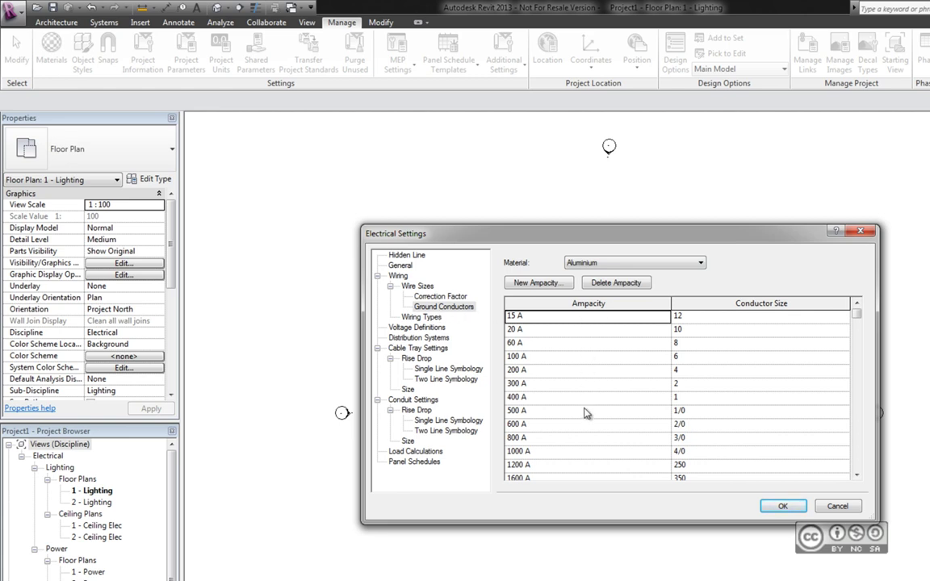
{"action": "left_click", "coordinate": [622, 264]}
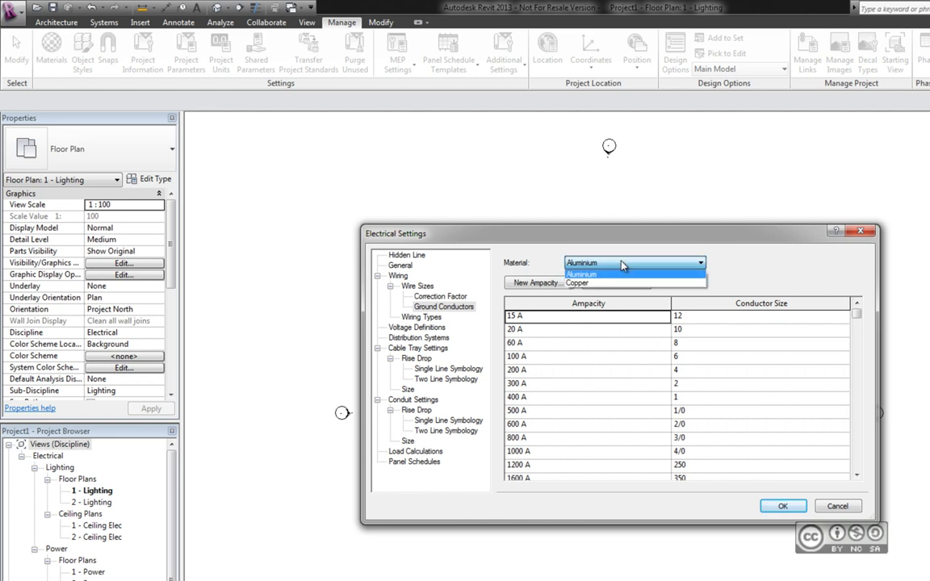
{"action": "left_click", "coordinate": [422, 318]}
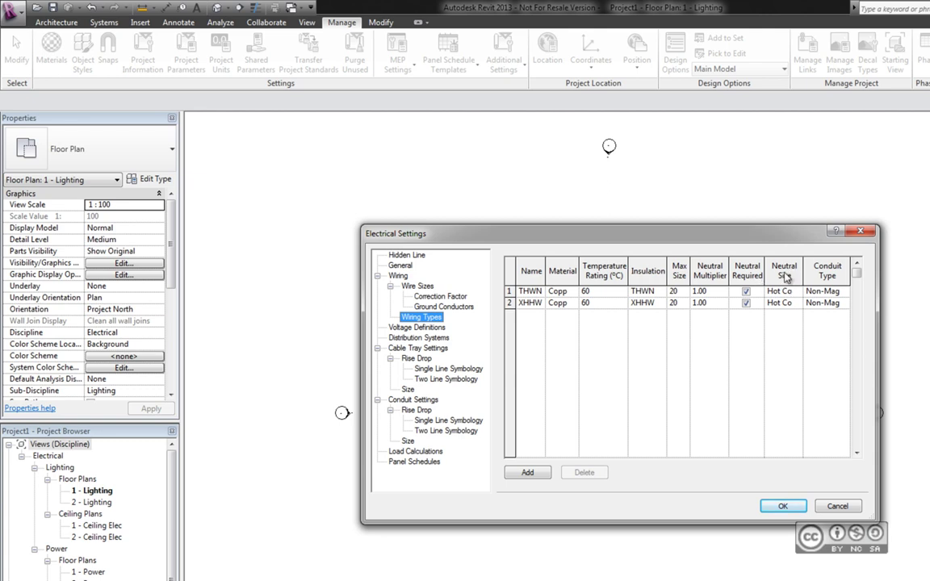
Show the Voltage Definitions page listing 120, 208, 240, 277 and 480 V ranges
{"action": "left_click", "coordinate": [432, 330]}
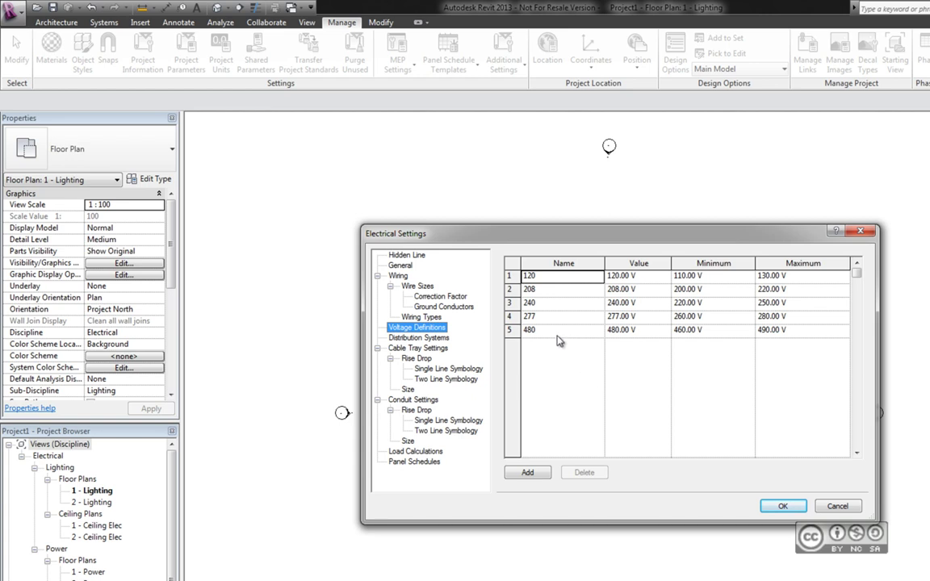
Add a new voltage definition row and inspect the 240, 277 and 480 V entries
{"action": "left_click", "coordinate": [528, 474]}
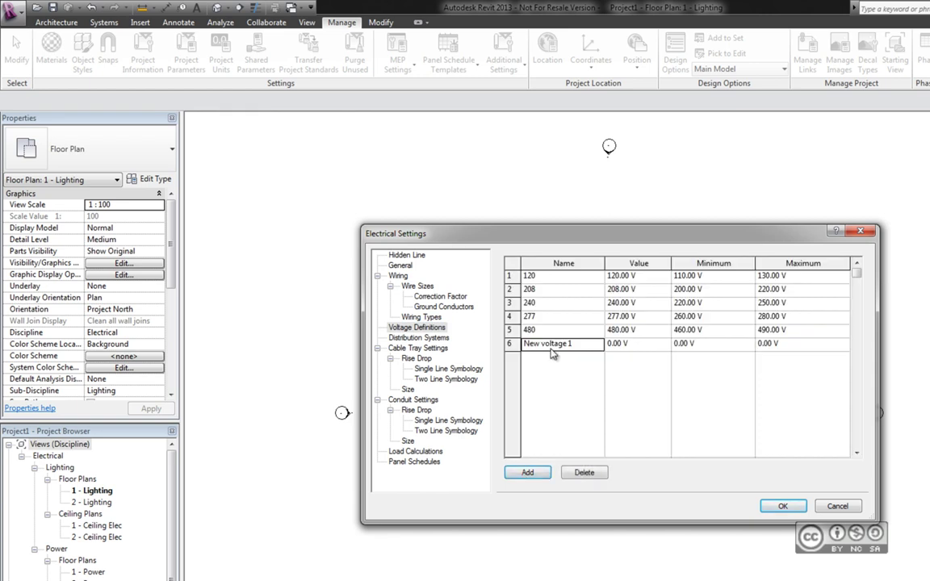
{"action": "left_click", "coordinate": [783, 346]}
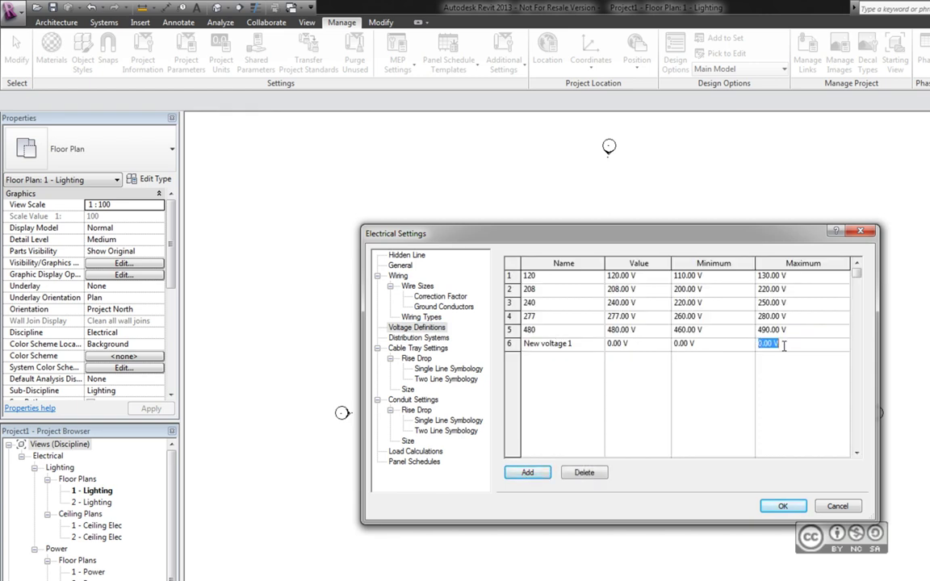
{"action": "left_click", "coordinate": [539, 345]}
{"action": "left_click", "coordinate": [532, 304]}
{"action": "left_click", "coordinate": [547, 317]}
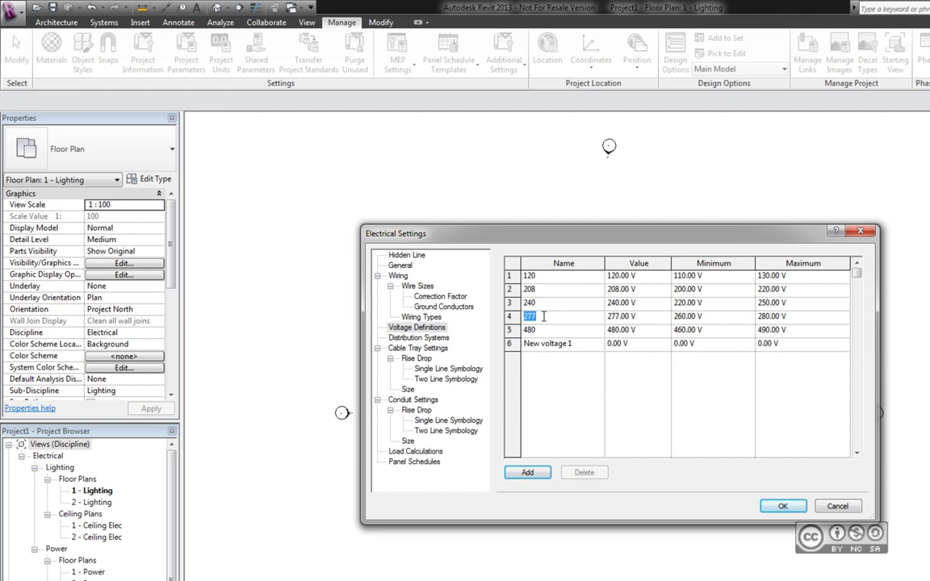
{"action": "left_click", "coordinate": [548, 332]}
{"action": "left_click", "coordinate": [597, 304]}
Show the Distribution Systems page with 120/208 Wye, 120/240 Single and 480/277 Wye
{"action": "left_click", "coordinate": [419, 338]}
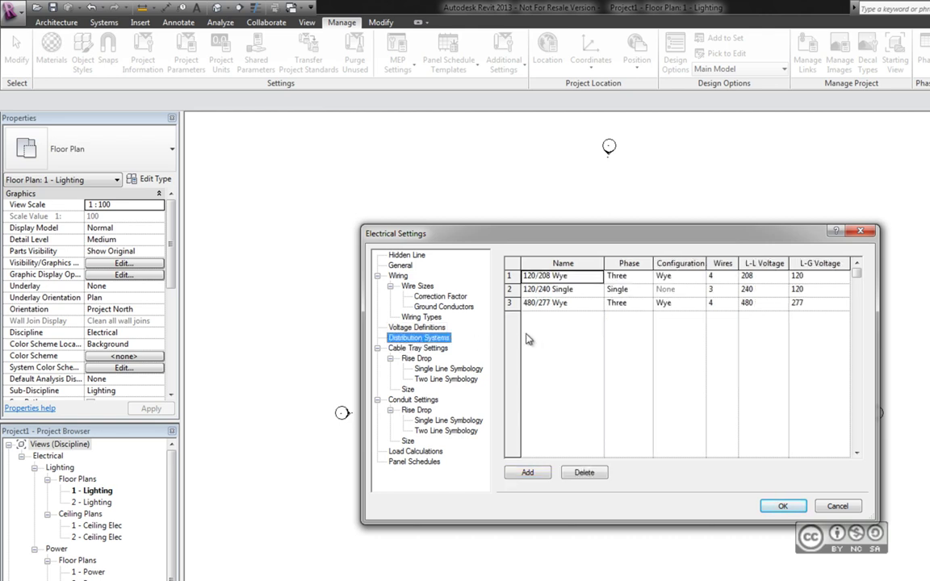
{"action": "left_click", "coordinate": [417, 327]}
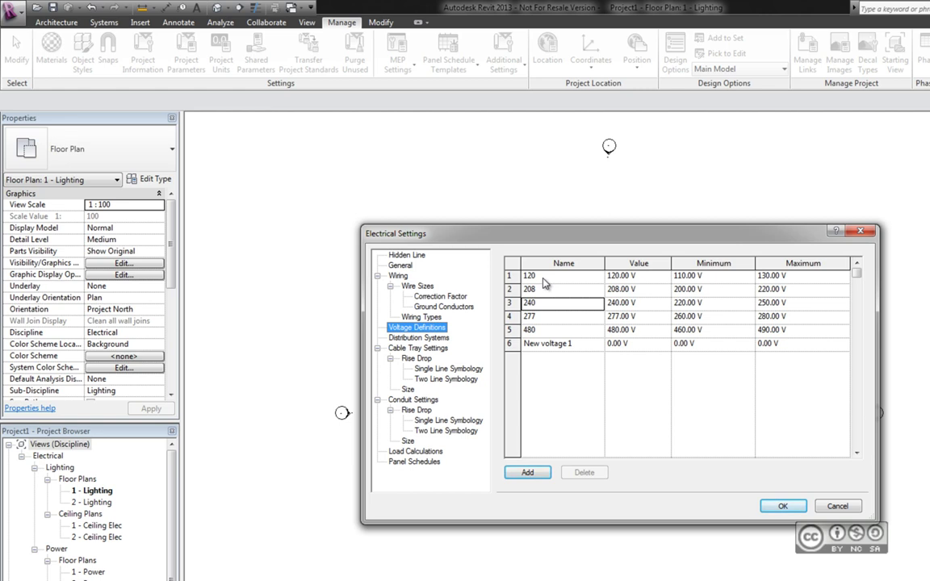
{"action": "left_click", "coordinate": [418, 337]}
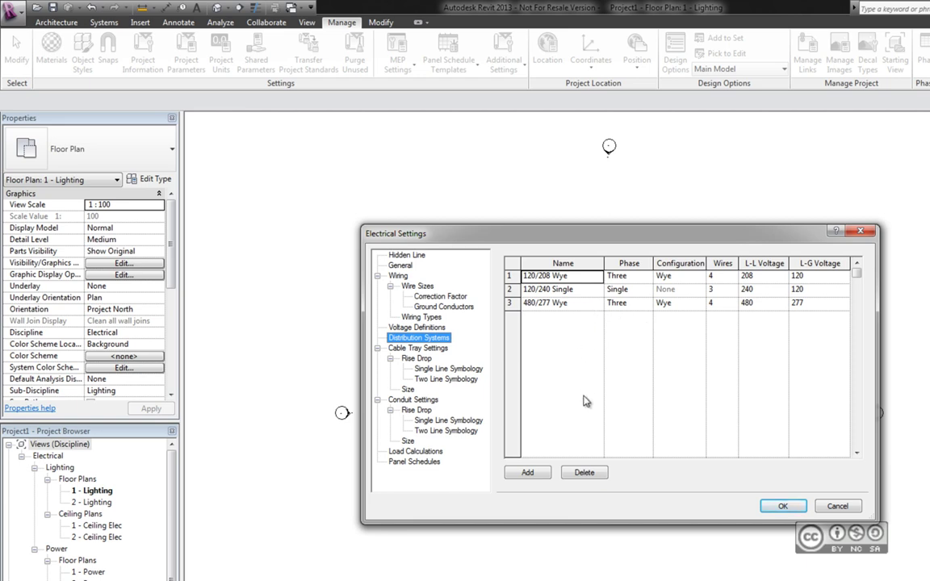
Add distribution system 'New name 1': three-phase Wye, 4 wires, 120 V L-L, 277 V L-G
{"action": "left_click", "coordinate": [528, 473]}
{"action": "left_click", "coordinate": [625, 316]}
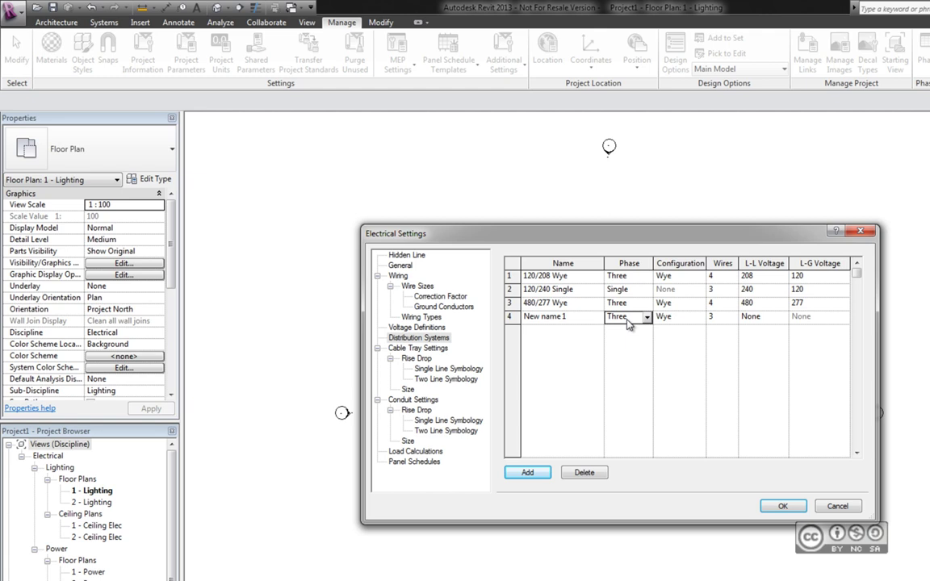
{"action": "left_click", "coordinate": [763, 317]}
{"action": "left_click", "coordinate": [782, 316]}
{"action": "left_click", "coordinate": [759, 327]}
{"action": "left_click", "coordinate": [815, 316]}
{"action": "left_click", "coordinate": [842, 317]}
{"action": "left_click", "coordinate": [796, 368]}
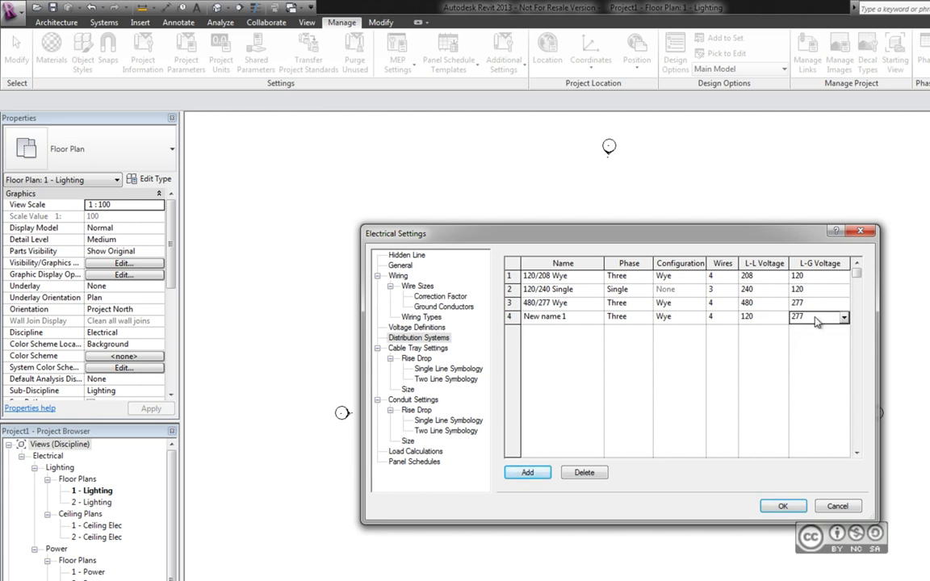
{"action": "left_click", "coordinate": [560, 317]}
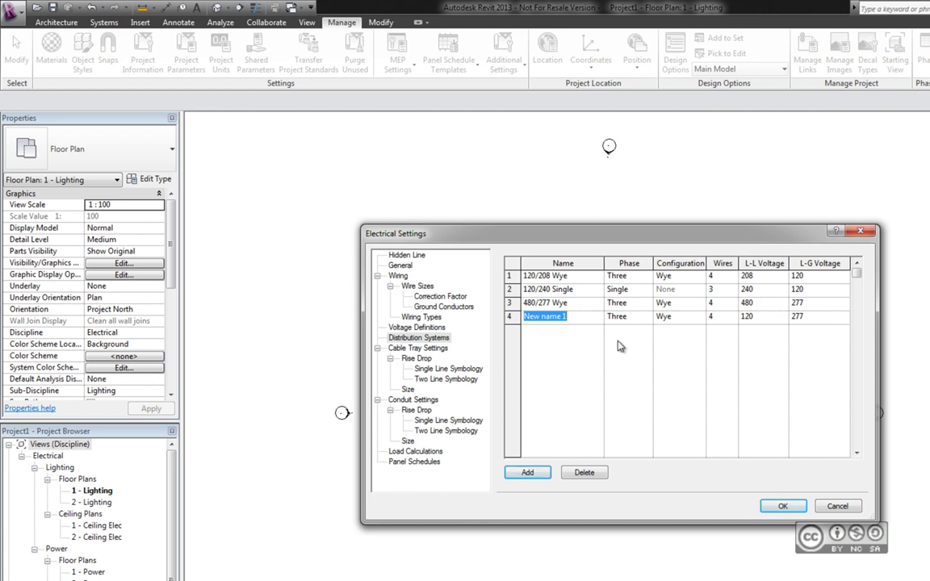
{"action": "left_click", "coordinate": [779, 317]}
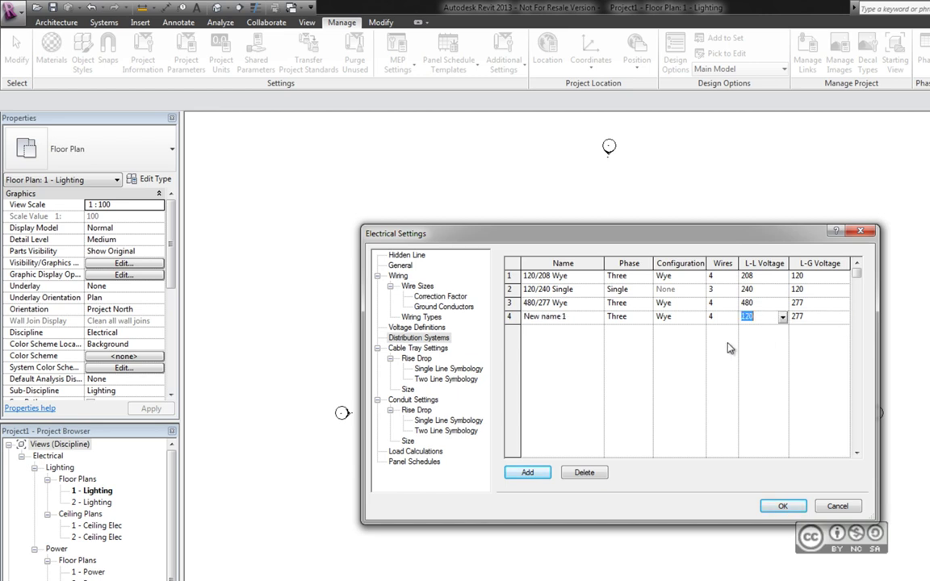
{"action": "left_click", "coordinate": [415, 327]}
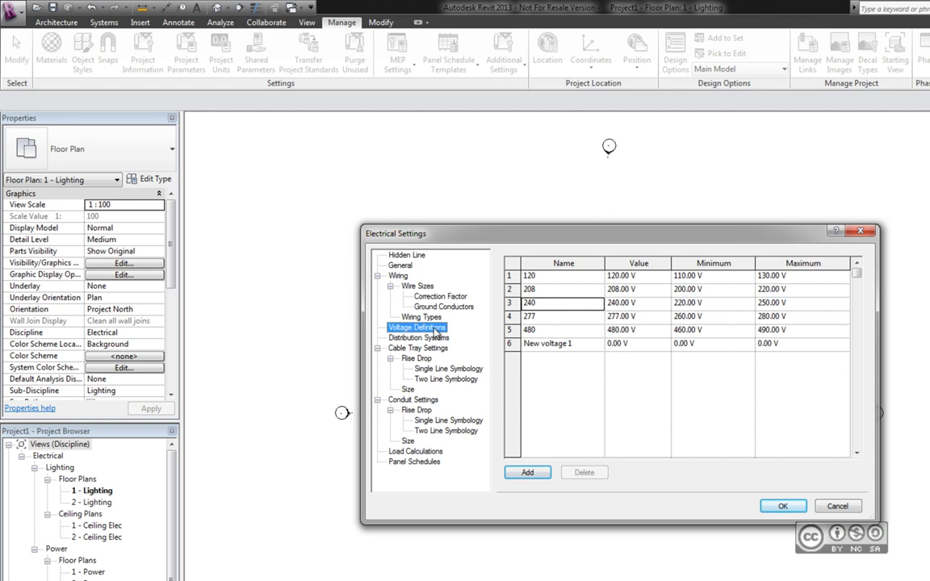
Show the Load Calculations page, with load calculations in spaces turned off
{"action": "left_click", "coordinate": [436, 452]}
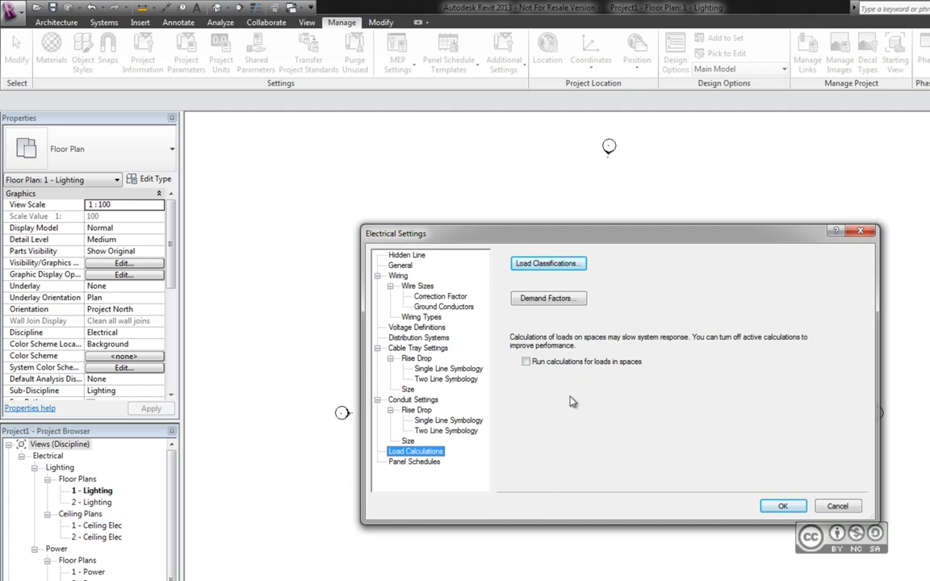
Open the Load Classifications dialog from the Load Calculations page
{"action": "left_click", "coordinate": [542, 264]}
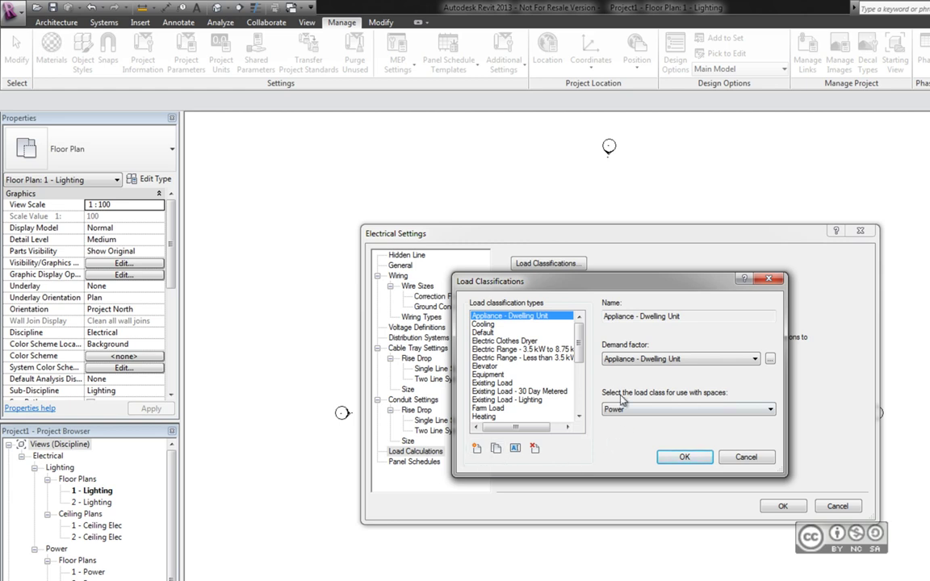
Open the Demand Factors dialog for the Appliance - Dwelling Unit classification
{"action": "left_click", "coordinate": [771, 360]}
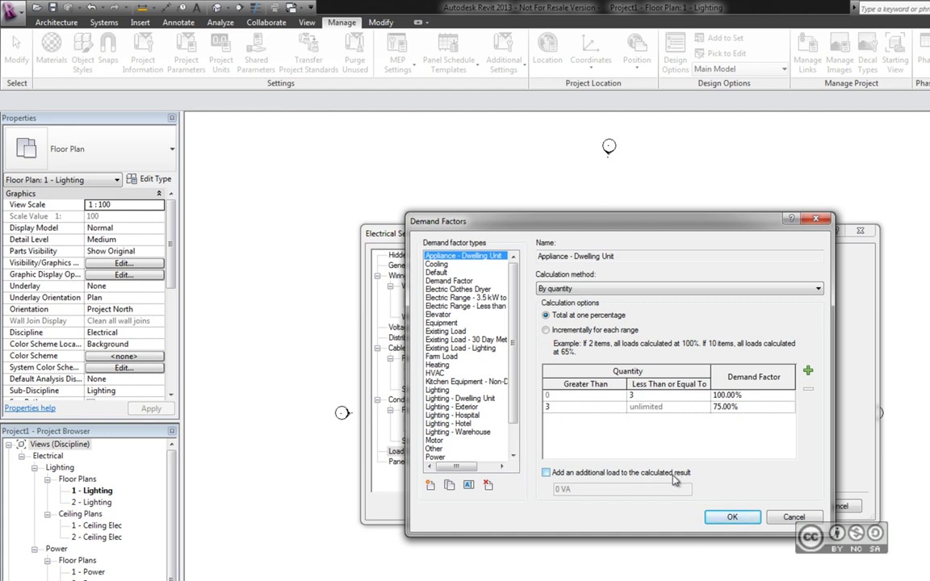
Set the calculation method to By quantity, applied incrementally for each range
{"action": "left_click", "coordinate": [680, 289]}
{"action": "left_click", "coordinate": [602, 301]}
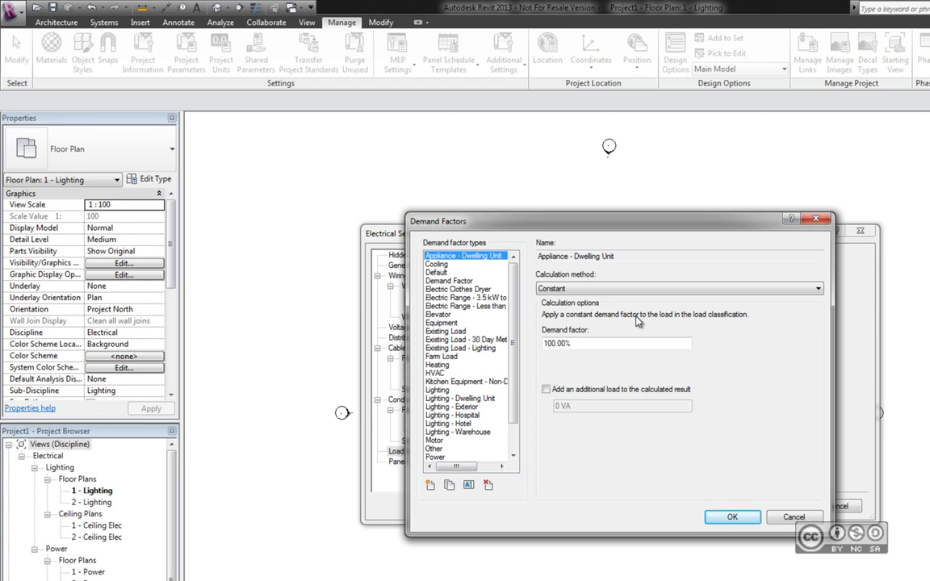
{"action": "left_click", "coordinate": [641, 290]}
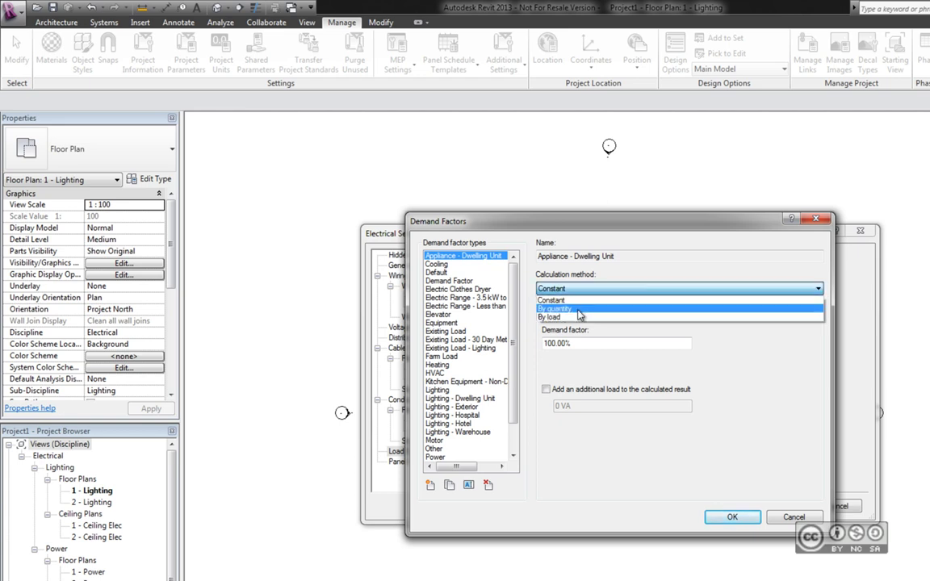
{"action": "left_click", "coordinate": [578, 311]}
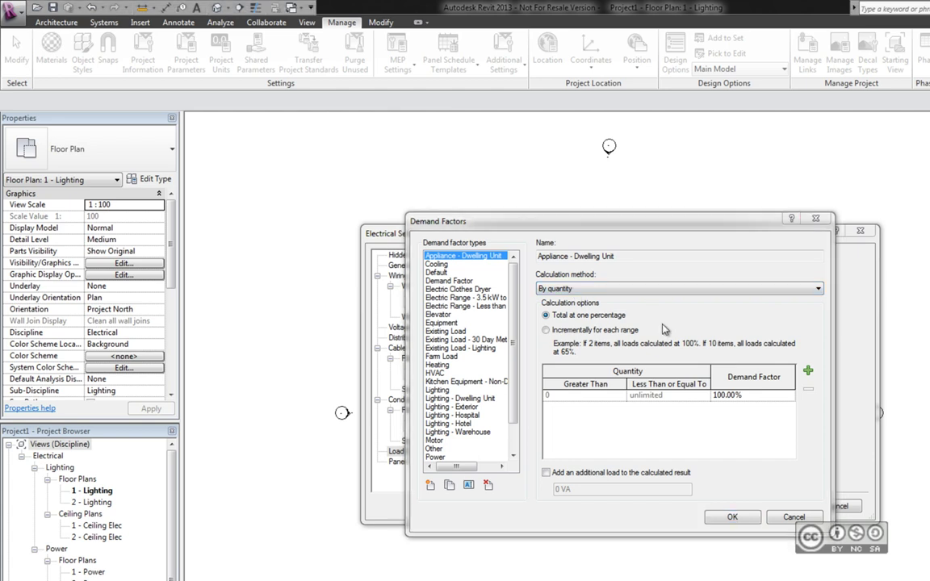
{"action": "left_click", "coordinate": [557, 291]}
{"action": "left_click", "coordinate": [563, 331]}
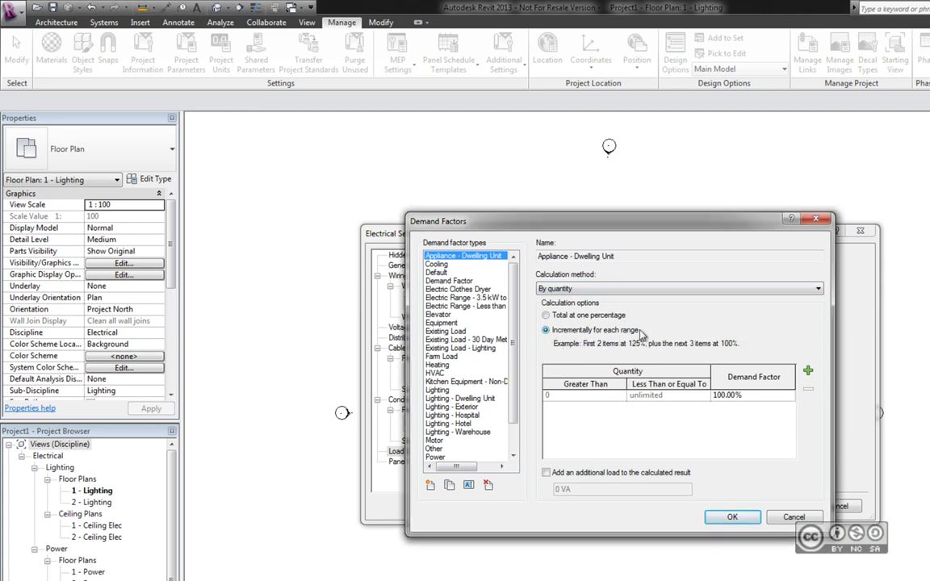
Enter trial values in the first range: upper limit 1 with a 125% demand factor
{"action": "left_click", "coordinate": [646, 395]}
{"action": "type", "text": "10"}
{"action": "key", "text": "Return"}
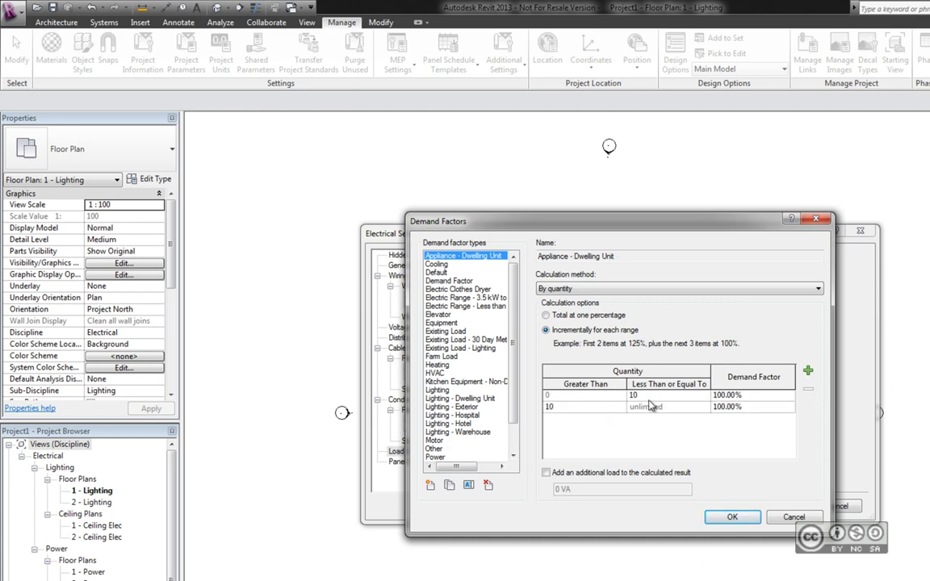
{"action": "left_click", "coordinate": [646, 395]}
{"action": "type", "text": "1"}
{"action": "left_click", "coordinate": [724, 395]}
{"action": "type", "text": "125"}
{"action": "key", "text": "Return"}
{"action": "left_click", "coordinate": [727, 407]}
{"action": "left_click", "coordinate": [764, 409]}
Switch to Total at one percentage and set the first range to 100% up to 4 items
{"action": "left_click", "coordinate": [549, 315]}
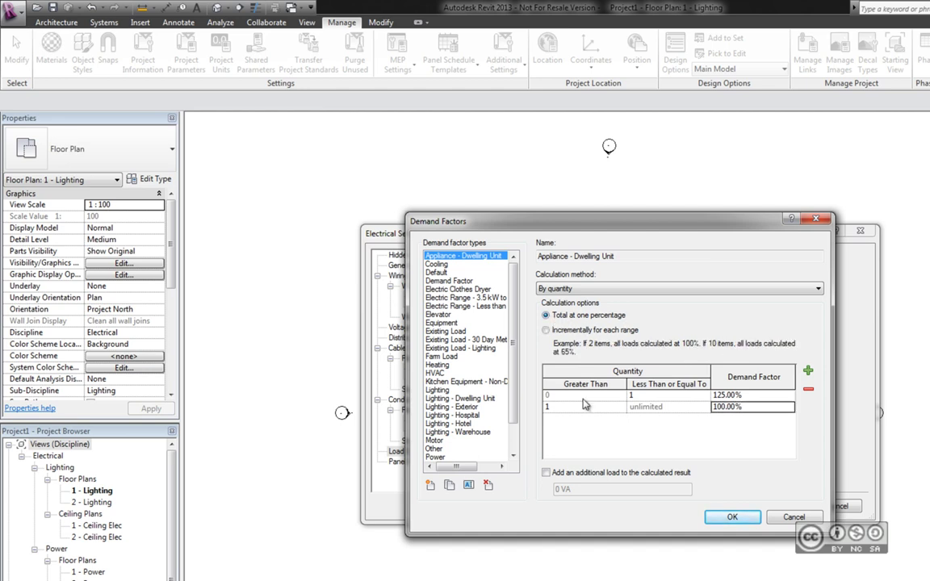
{"action": "left_click", "coordinate": [674, 395]}
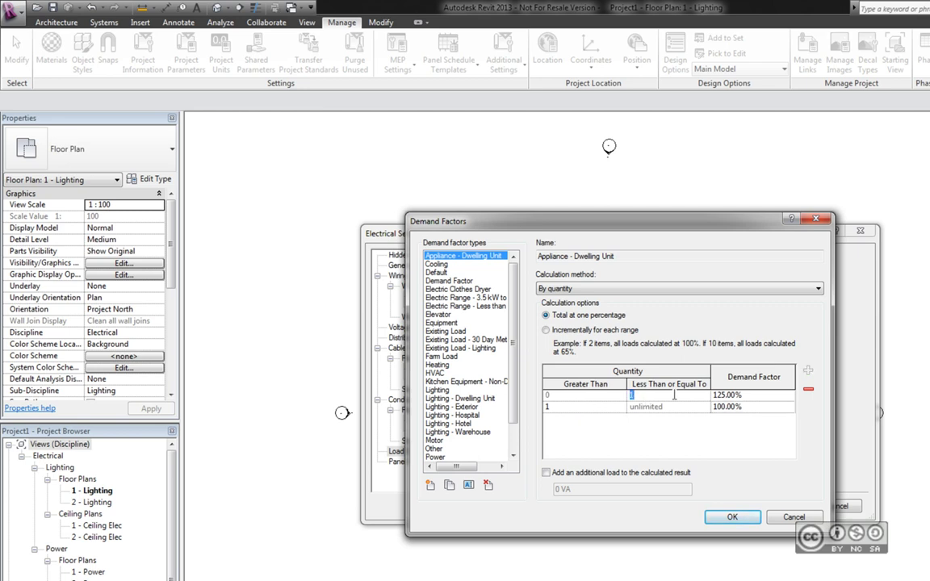
{"action": "type", "text": "4"}
{"action": "left_click", "coordinate": [744, 395]}
{"action": "type", "text": "100"}
{"action": "left_click", "coordinate": [578, 431]}
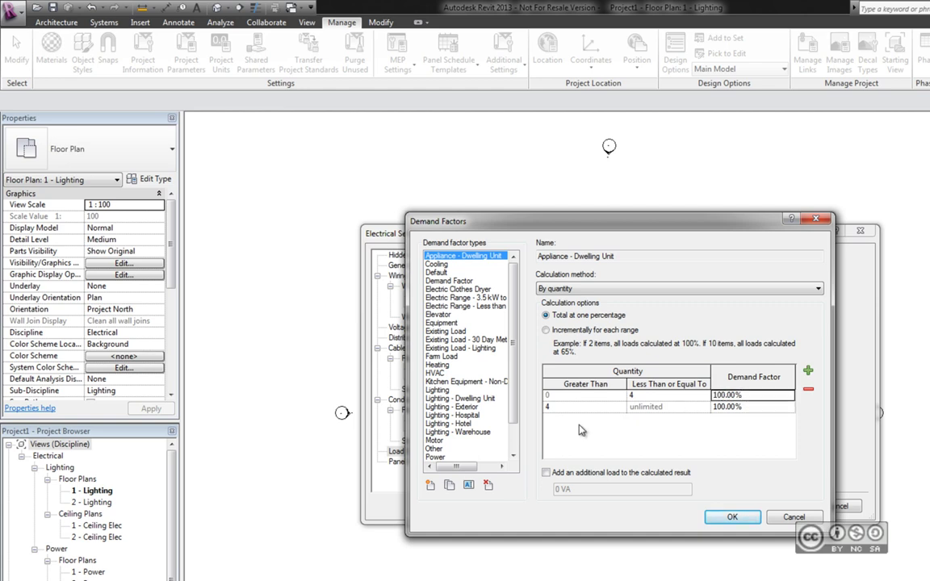
Set the next ranges to 89% up to 5 items and 75% up to 6 items
{"action": "left_click", "coordinate": [645, 406]}
{"action": "type", "text": "5"}
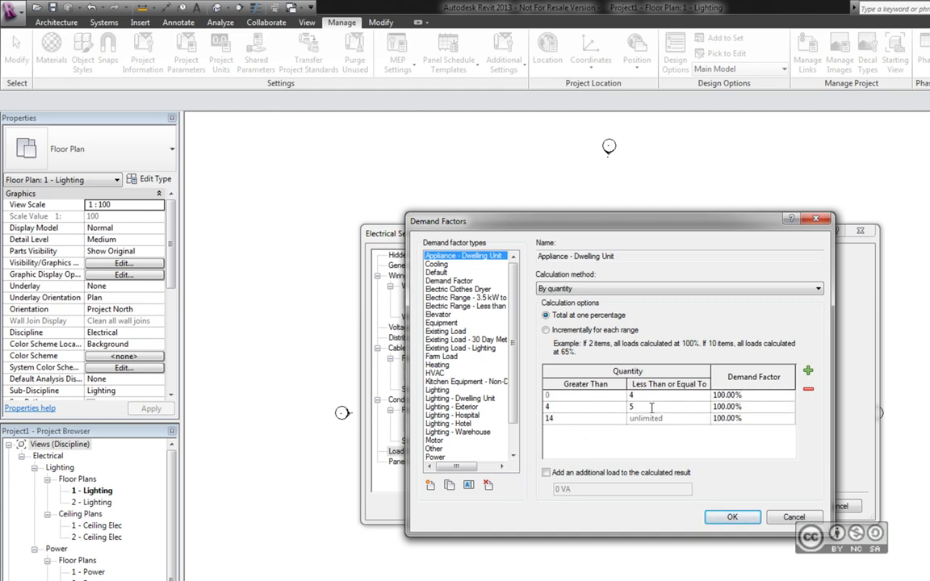
{"action": "key", "text": "Tab"}
{"action": "type", "text": "89"}
{"action": "left_click", "coordinate": [668, 418]}
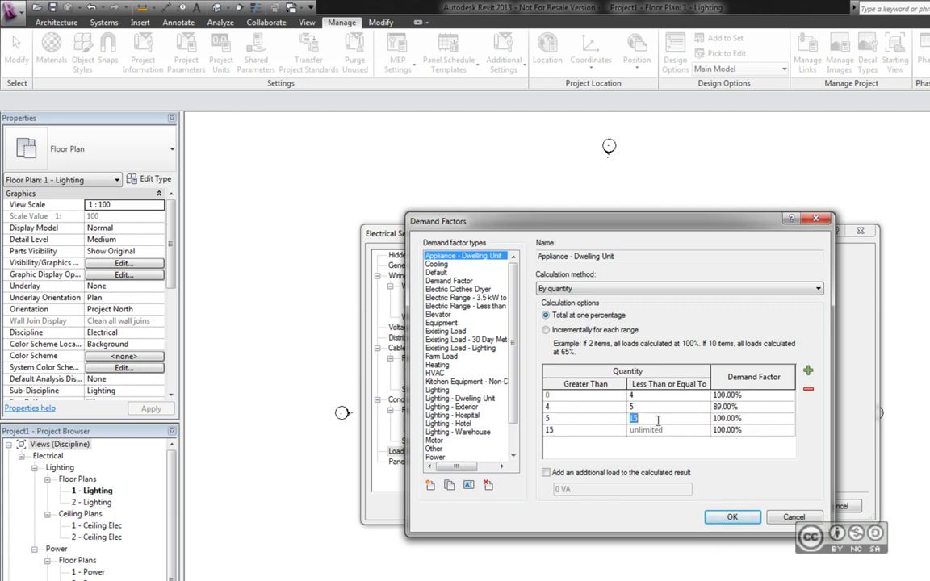
{"action": "type", "text": "6"}
{"action": "key", "text": "Tab"}
{"action": "type", "text": "75"}
{"action": "key", "text": "Tab"}
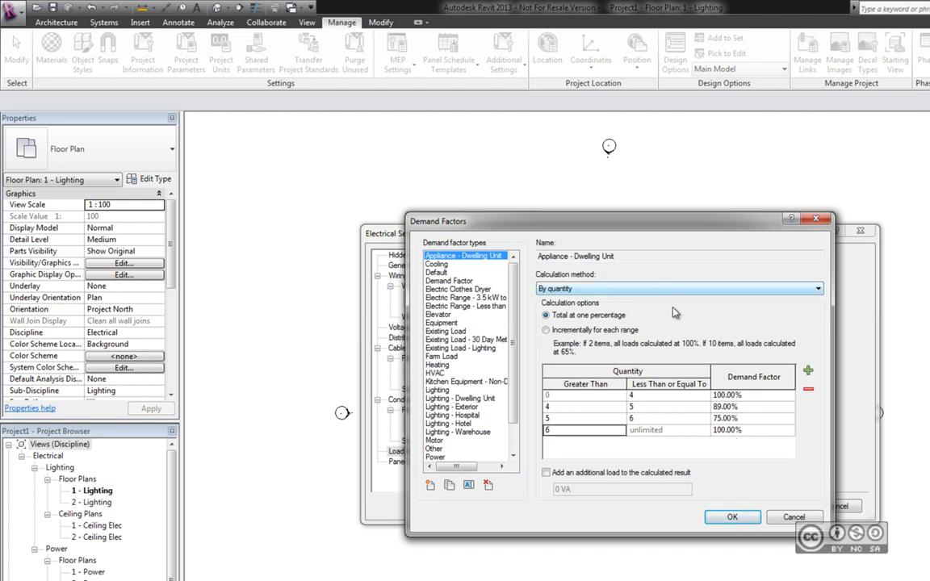
Switch to By load incrementally, with 100% up to 10000 VA and 50% beyond
{"action": "left_click", "coordinate": [677, 288]}
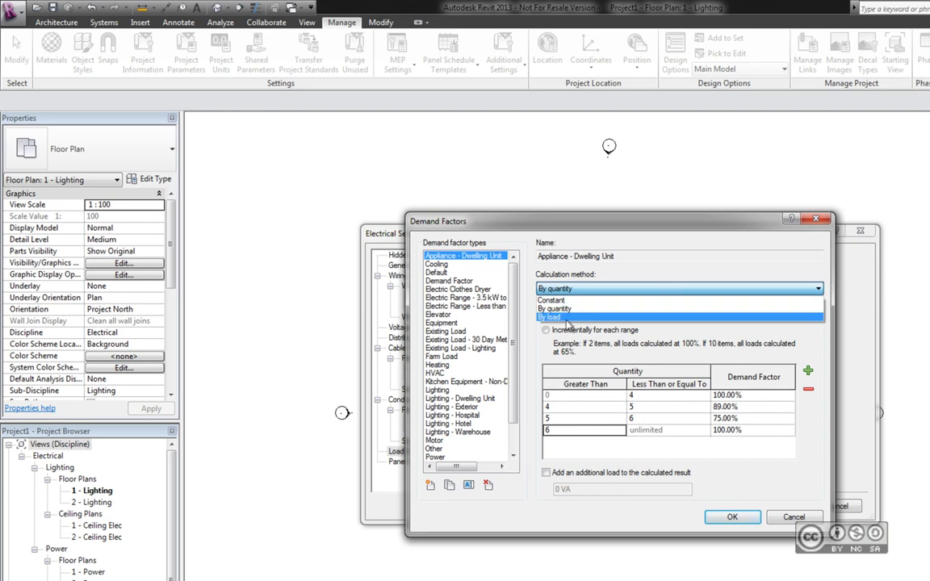
{"action": "left_click", "coordinate": [682, 317]}
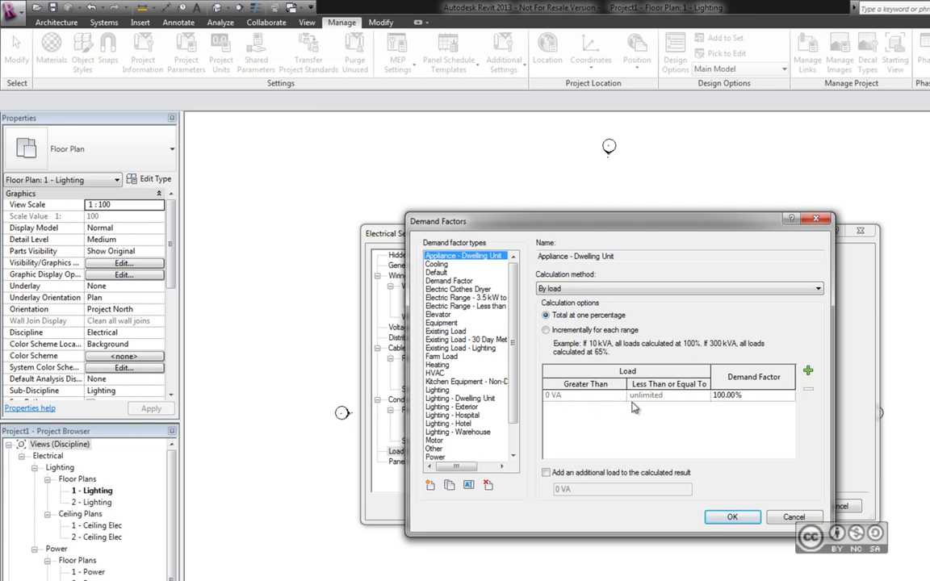
{"action": "left_click", "coordinate": [587, 331]}
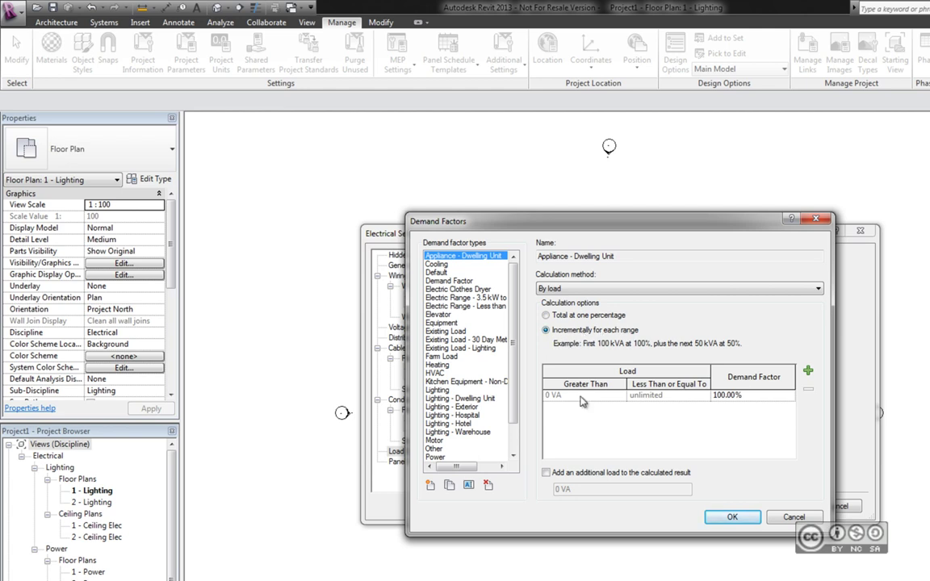
{"action": "left_click", "coordinate": [808, 371]}
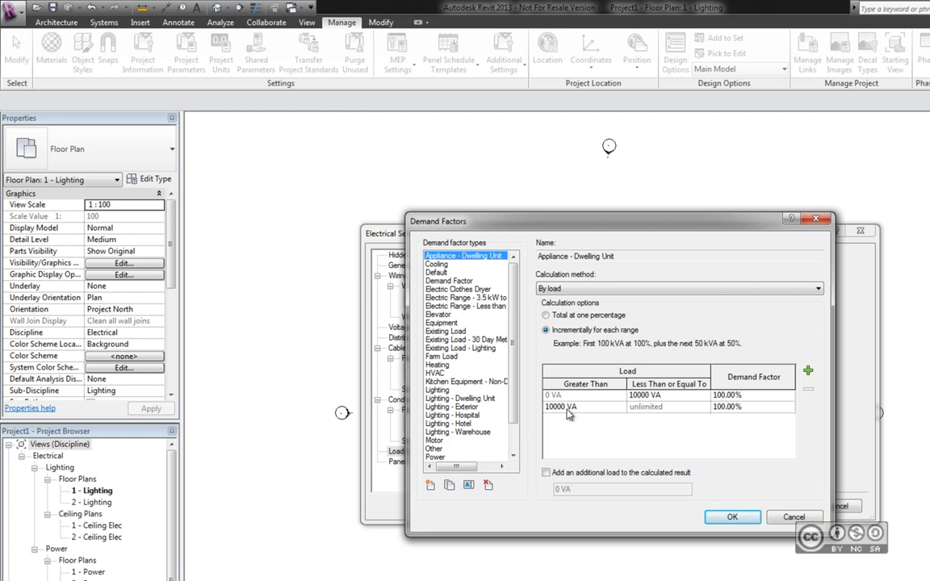
{"action": "left_click", "coordinate": [726, 407]}
{"action": "double_click", "coordinate": [727, 407]}
{"action": "type", "text": "50"}
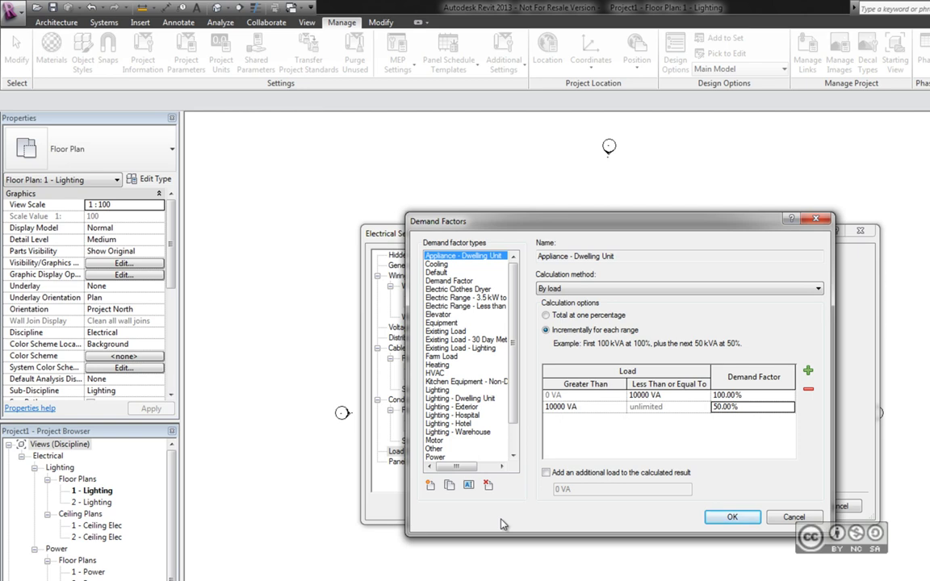
Close Demand Factors and Load Classifications, then select Panel Schedules in Electrical Settings
{"action": "key", "text": "Return"}
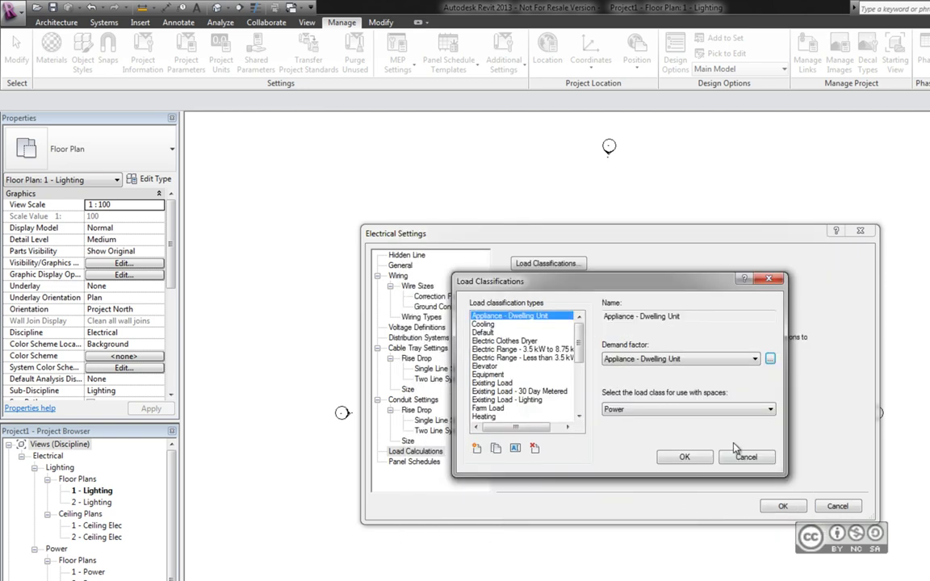
{"action": "key", "text": "Return"}
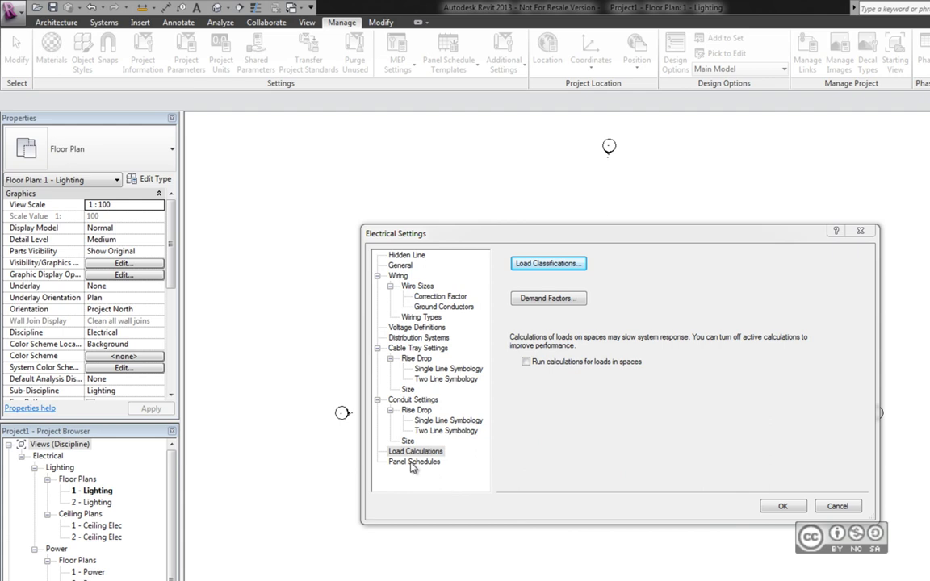
{"action": "left_click", "coordinate": [418, 462]}
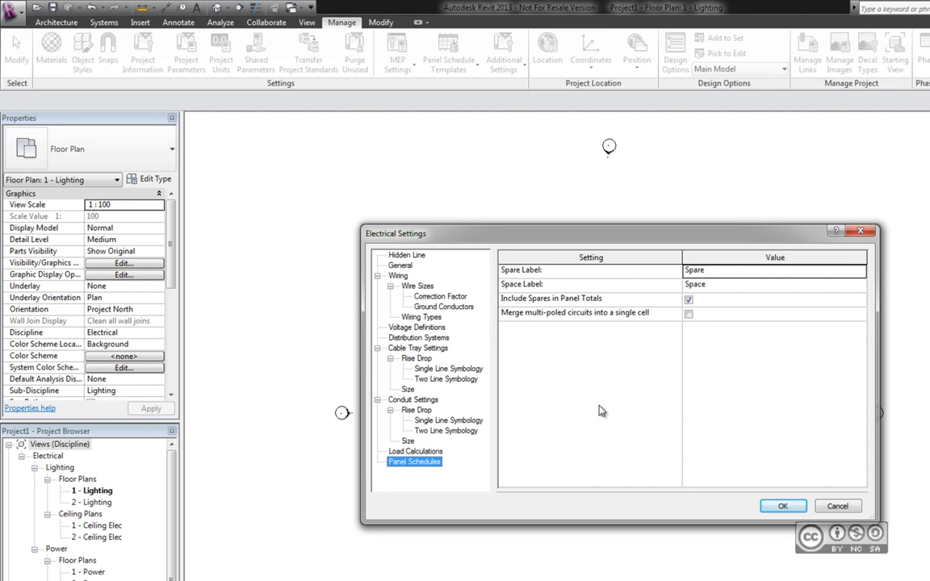
Dismiss the Electrical Settings dialog to get back to the 1 - Lighting plan
{"action": "key", "text": "Escape"}
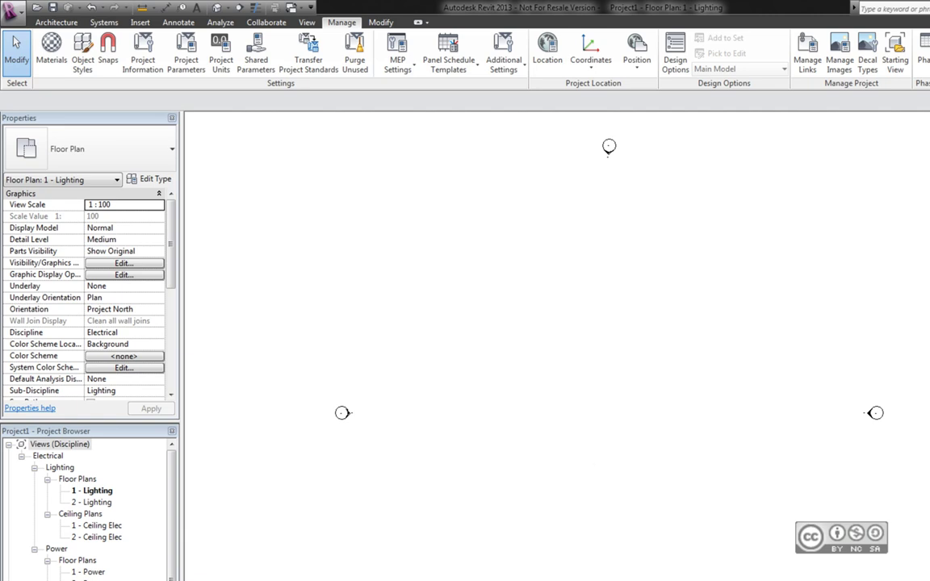
Set the duplex receptacle connector's System Type to Power - Unbalanced (120 V, 180 VA)
{"action": "left_click", "coordinate": [37, 7]}
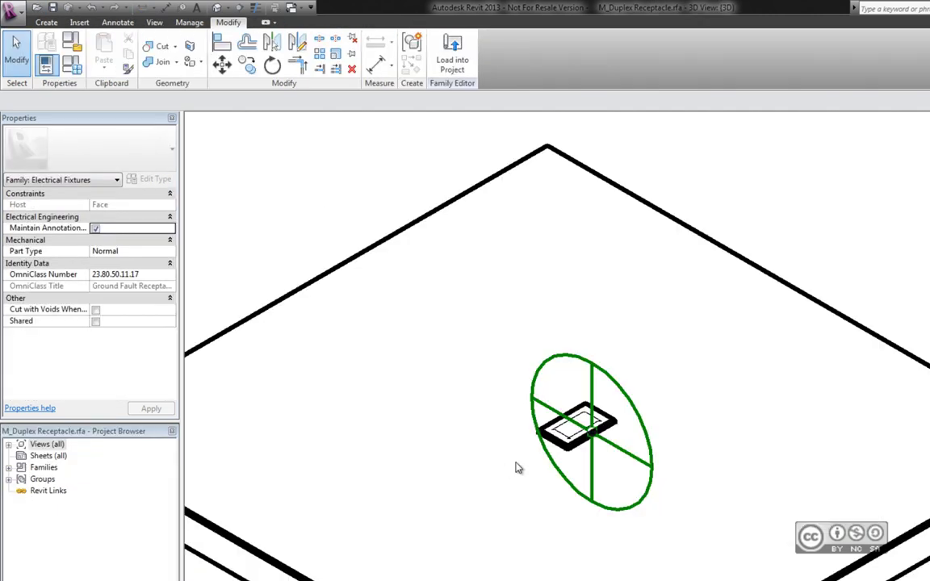
{"action": "left_click", "coordinate": [617, 454]}
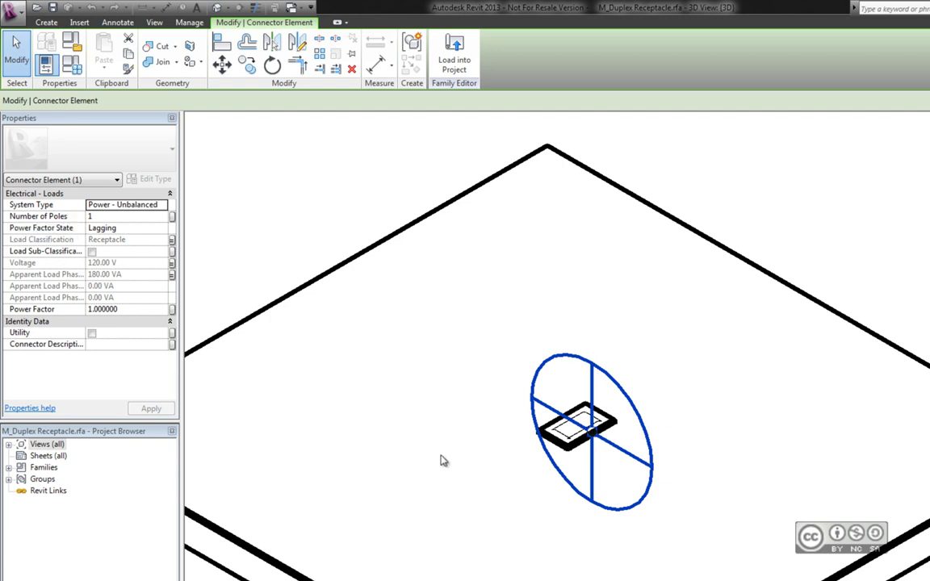
{"action": "left_click", "coordinate": [161, 207]}
{"action": "left_click", "coordinate": [162, 206]}
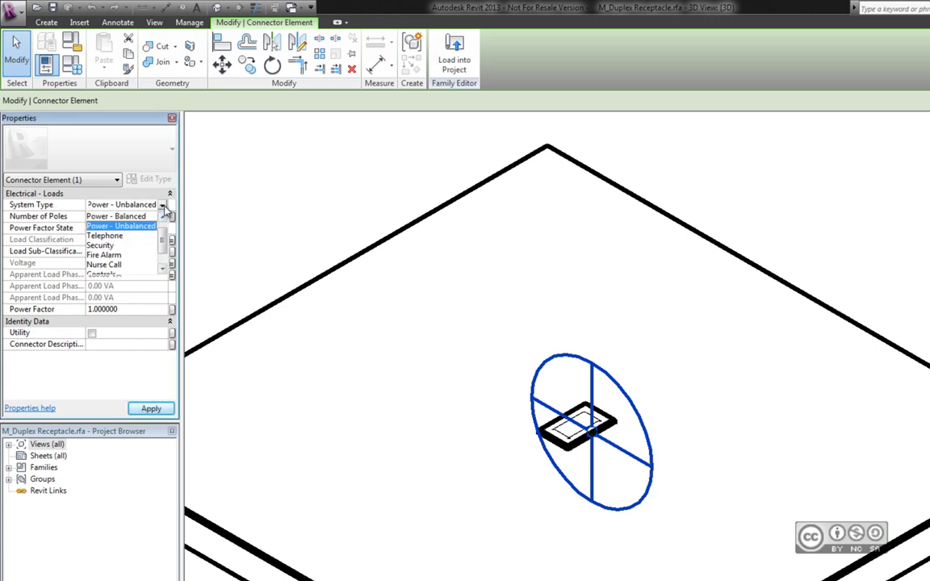
{"action": "left_click_drag", "start_coordinate": [166, 240], "coordinate": [166, 234]}
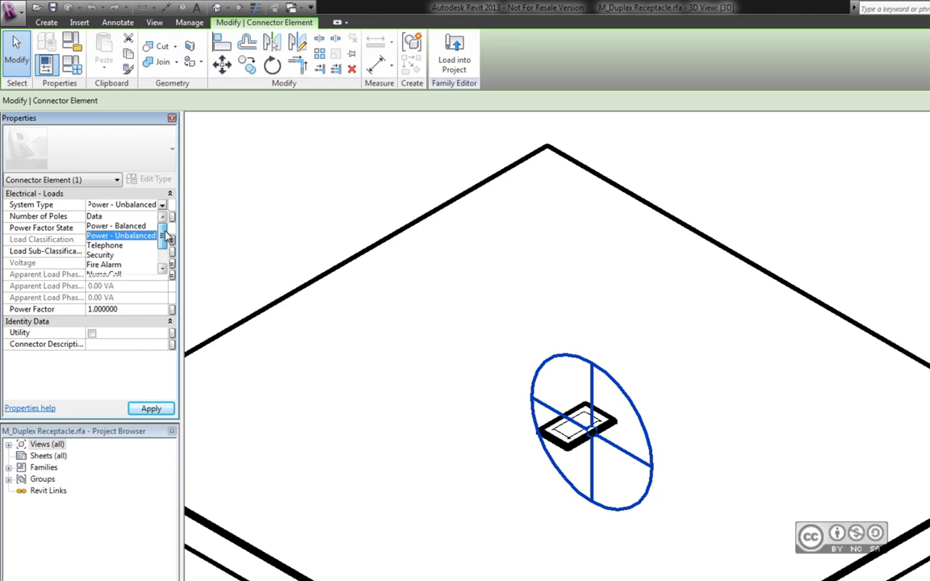
{"action": "left_click", "coordinate": [153, 204]}
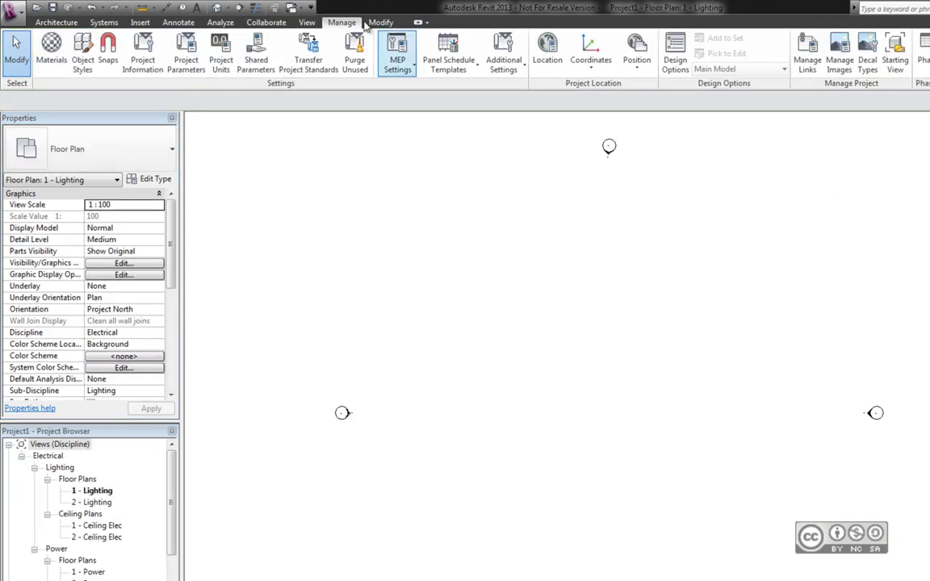
Place an M_Duplex Receptacle on the 1 - Lighting plan and create its power circuit
{"action": "left_click", "coordinate": [103, 22]}
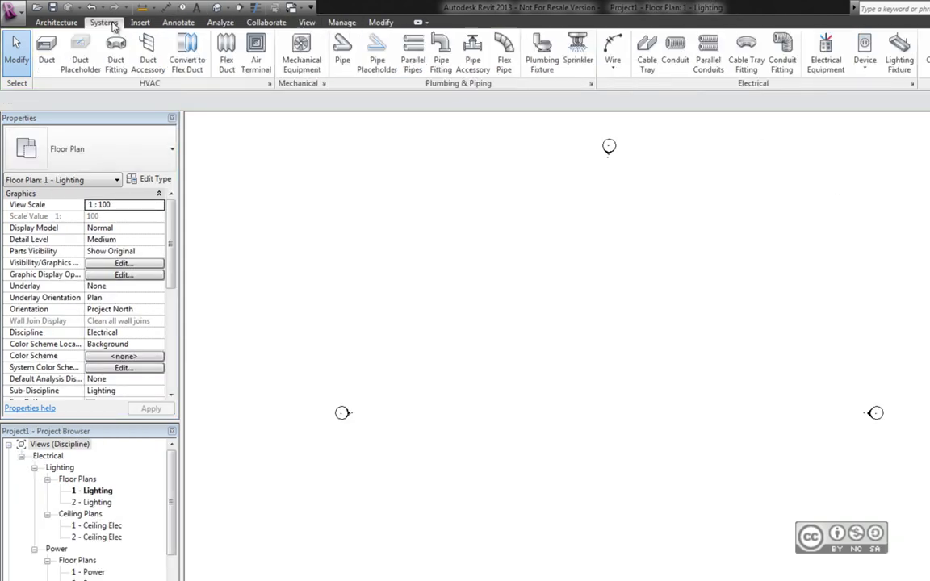
{"action": "left_click", "coordinate": [864, 48]}
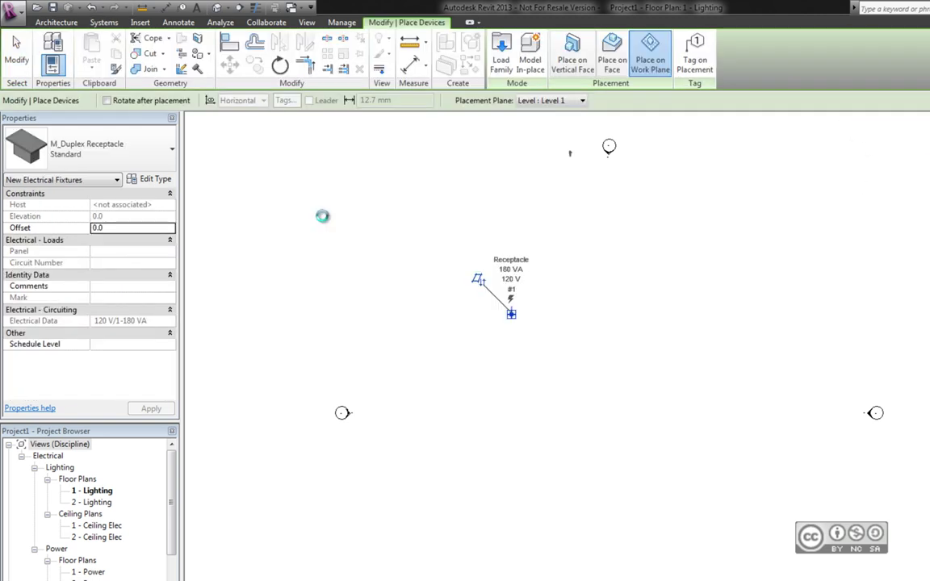
{"action": "left_click", "coordinate": [513, 321]}
{"action": "key", "text": "Escape"}
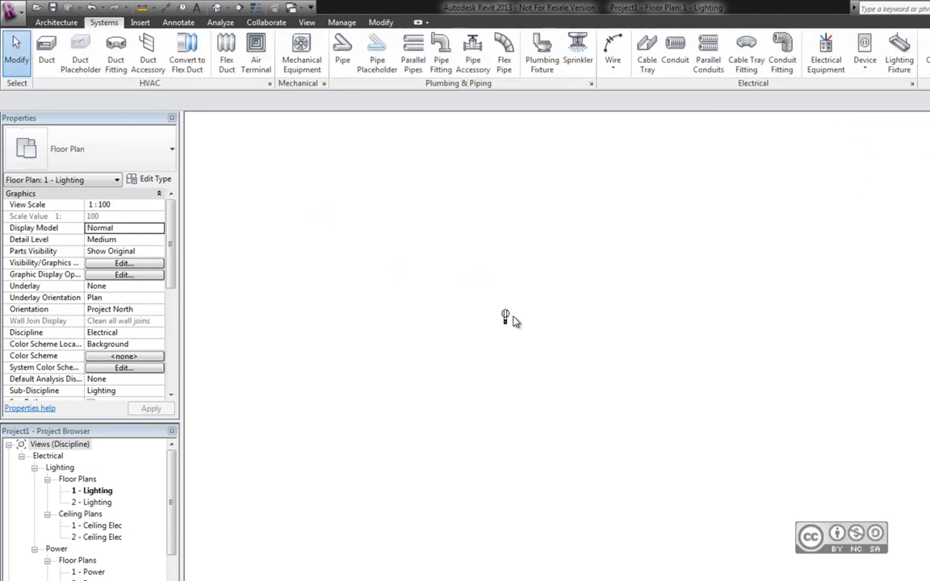
{"action": "left_click", "coordinate": [478, 321]}
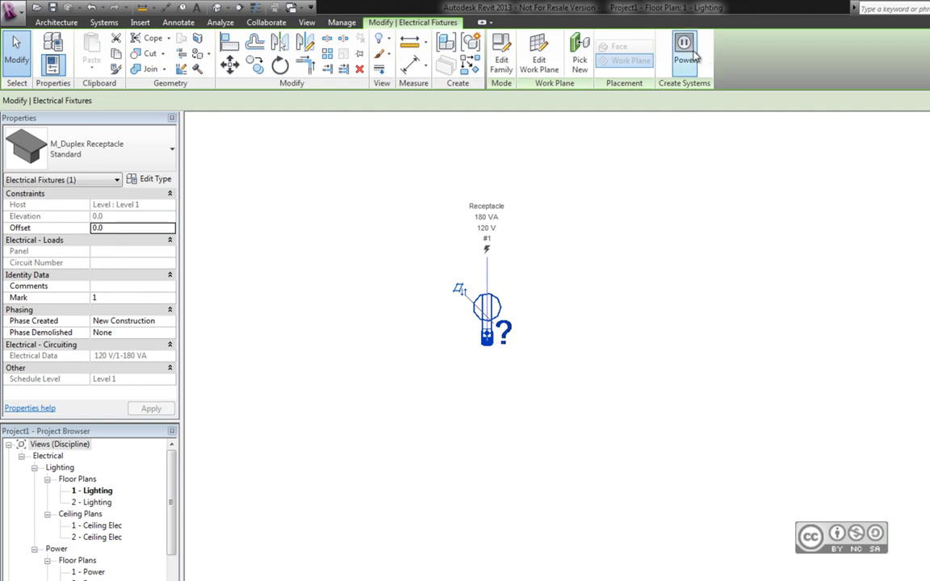
{"action": "left_click", "coordinate": [684, 48]}
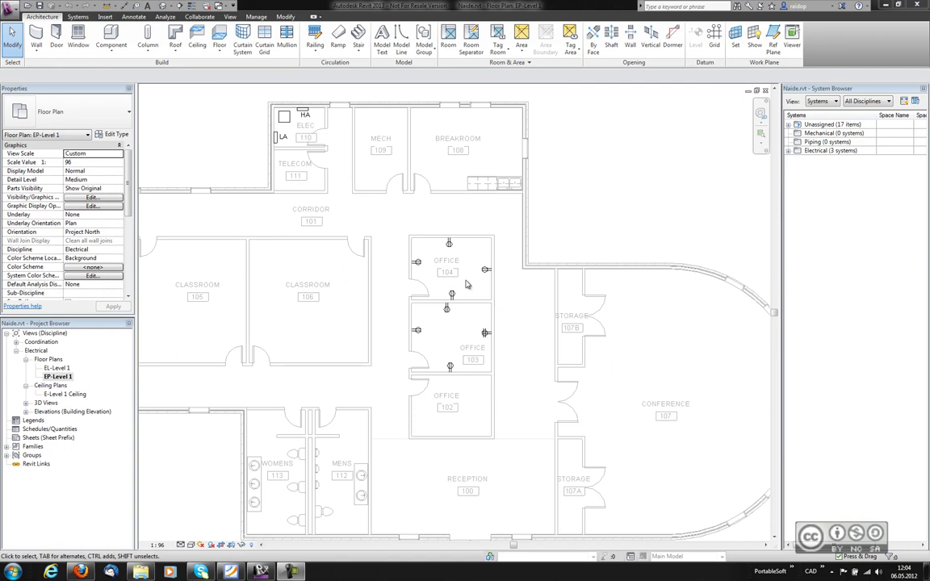
Circuit the Office 104 receptacle to panel LA as power circuit LA-1
{"action": "left_click", "coordinate": [419, 266]}
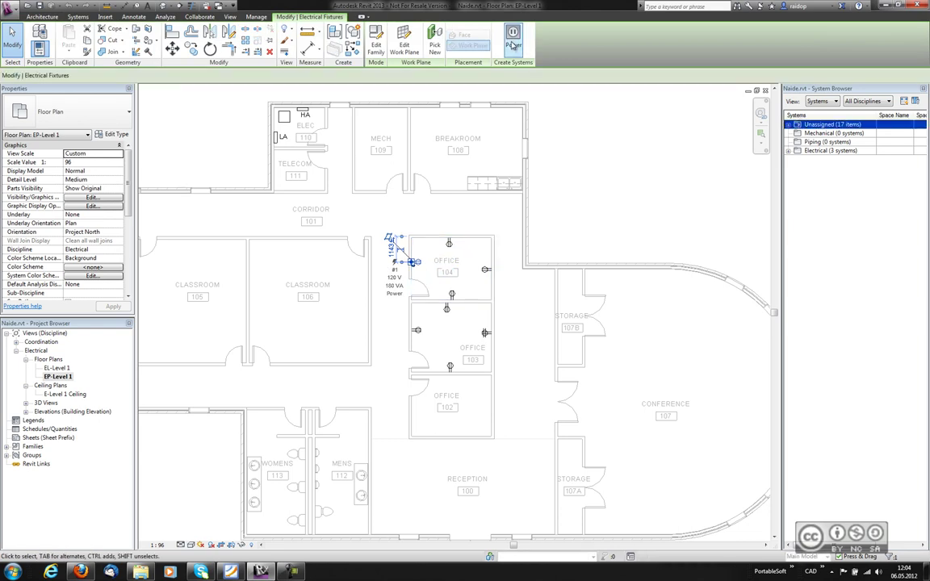
{"action": "left_click", "coordinate": [514, 46]}
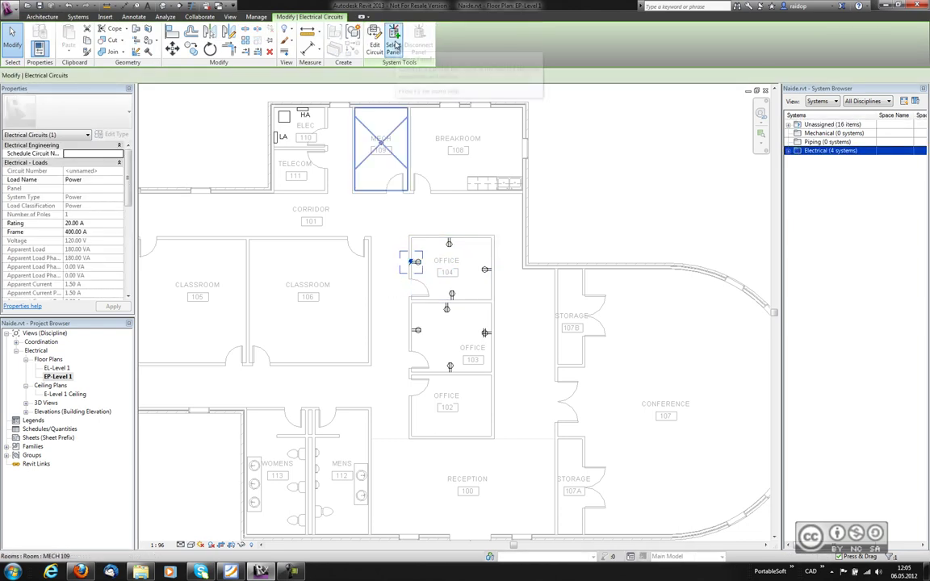
{"action": "left_click", "coordinate": [393, 36]}
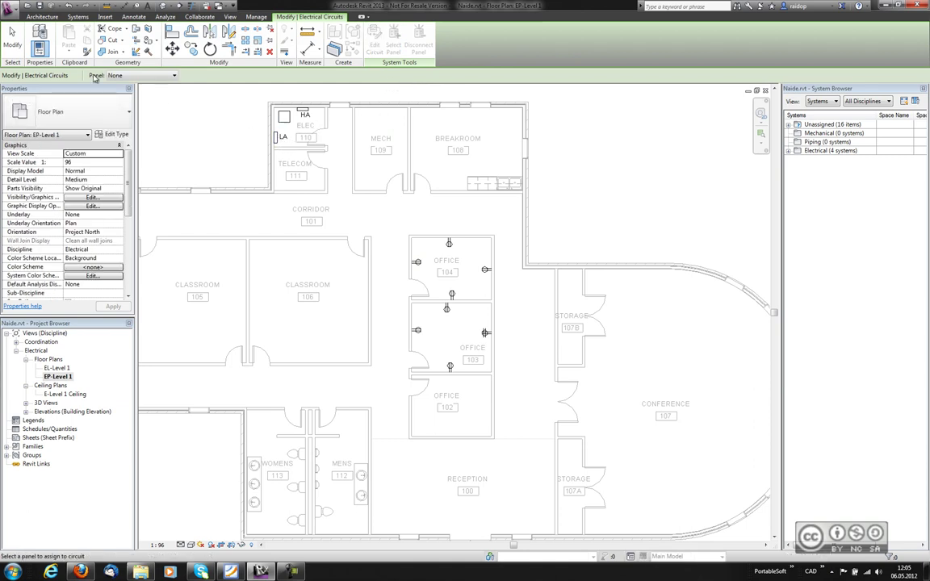
{"action": "left_click", "coordinate": [129, 76]}
{"action": "left_click", "coordinate": [129, 76]}
{"action": "left_click", "coordinate": [279, 138]}
{"action": "key", "text": "Escape"}
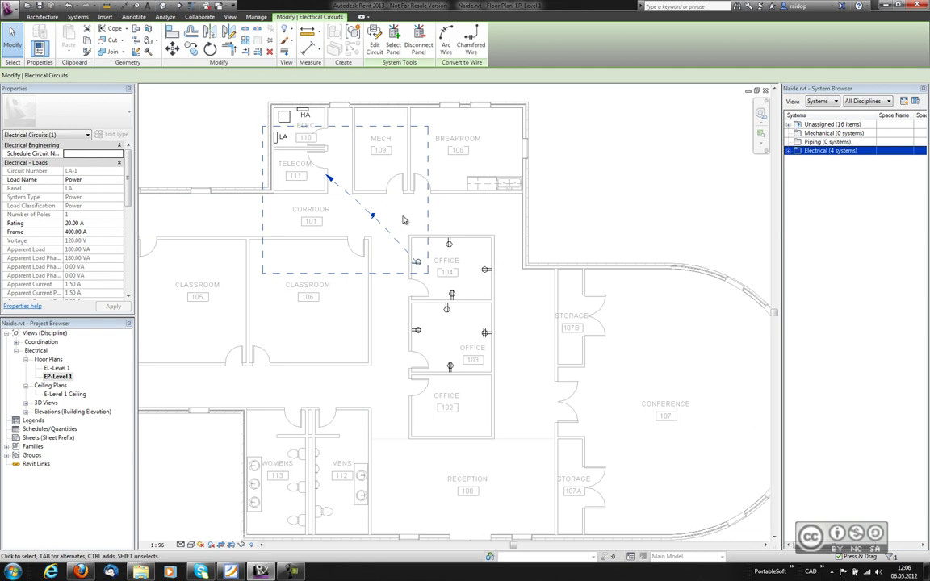
Add the Office 103 quadruplex receptacle to LA-1 using Connector 1 - Power
{"action": "left_click", "coordinate": [374, 47]}
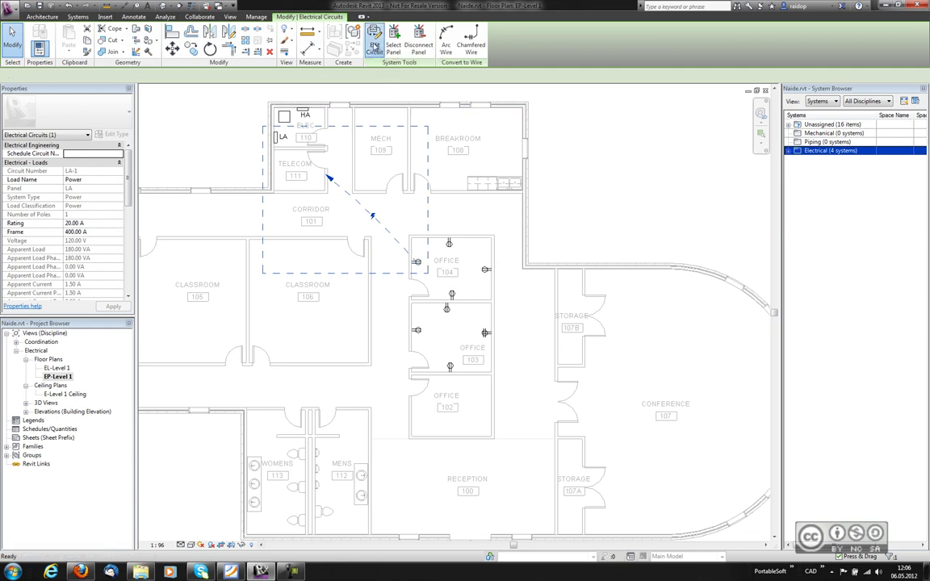
{"action": "left_click", "coordinate": [72, 41]}
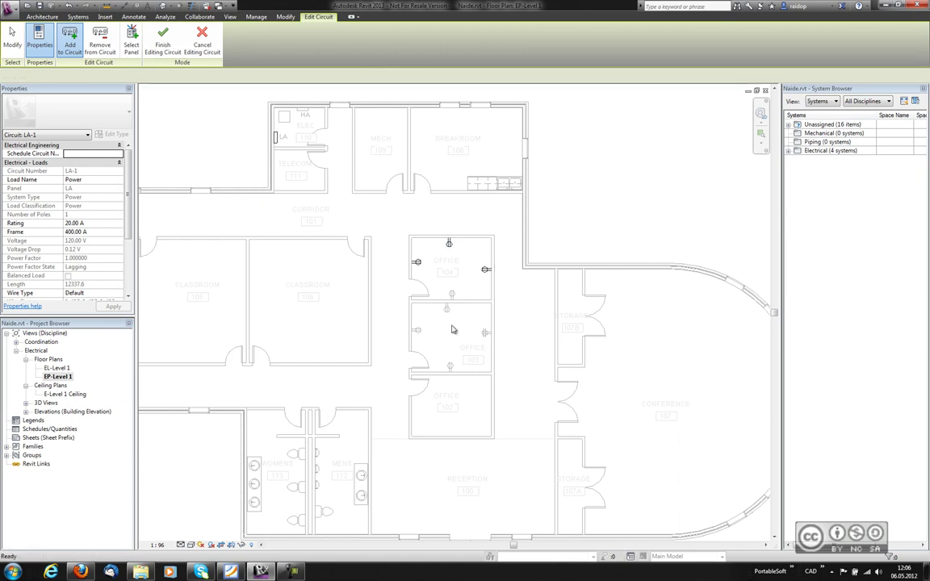
{"action": "left_click", "coordinate": [449, 365]}
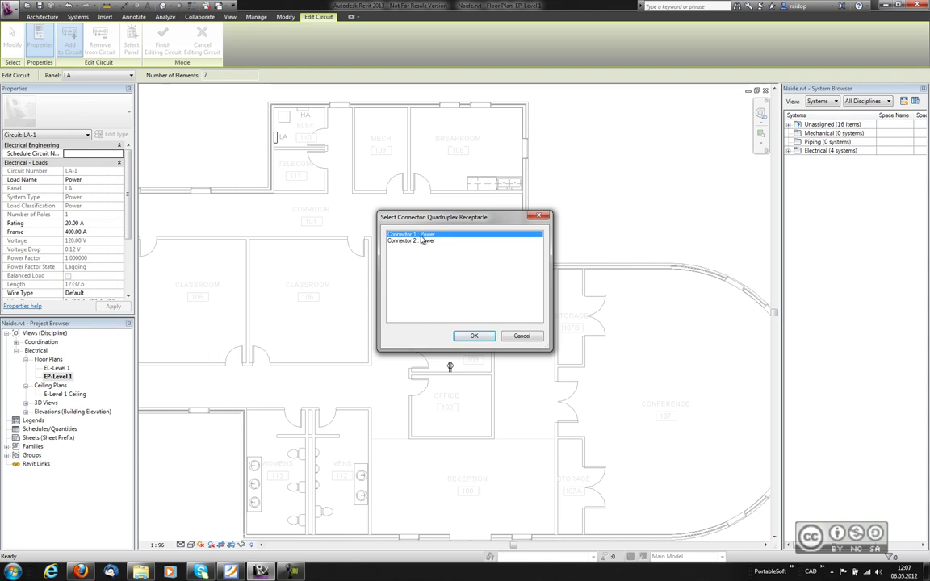
{"action": "left_click", "coordinate": [474, 336]}
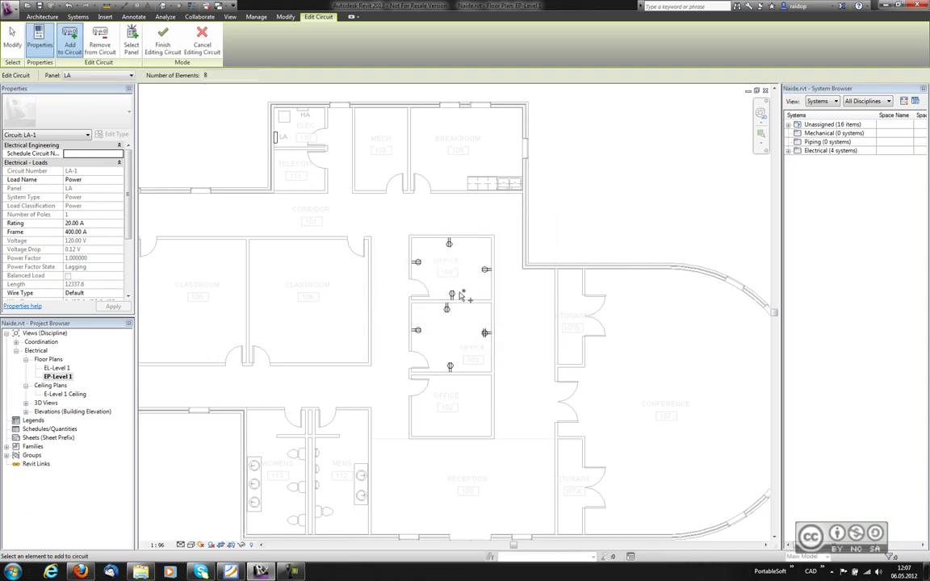
{"action": "left_click", "coordinate": [163, 43]}
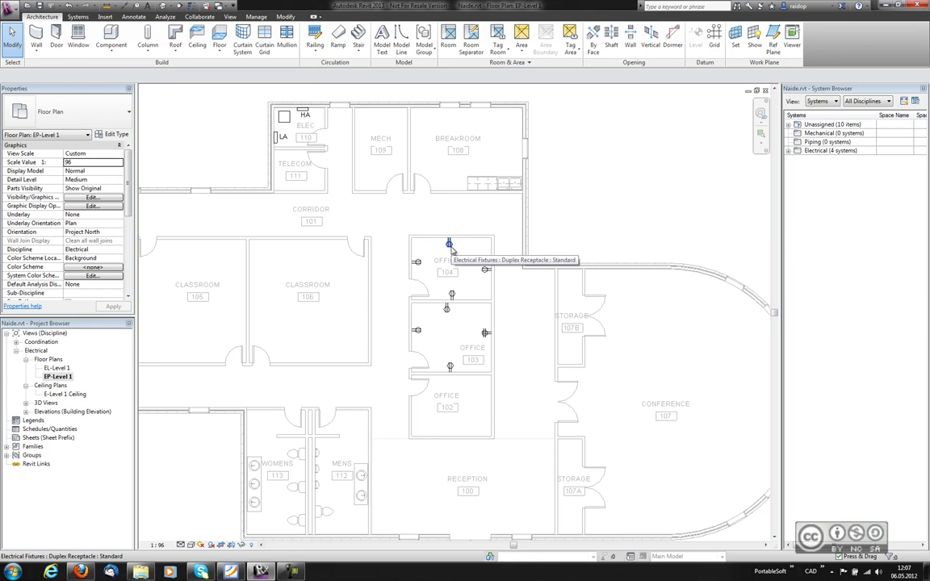
Tab-cycle the highlight to review the whole LA-1 circuit
{"action": "key", "text": "Tab"}
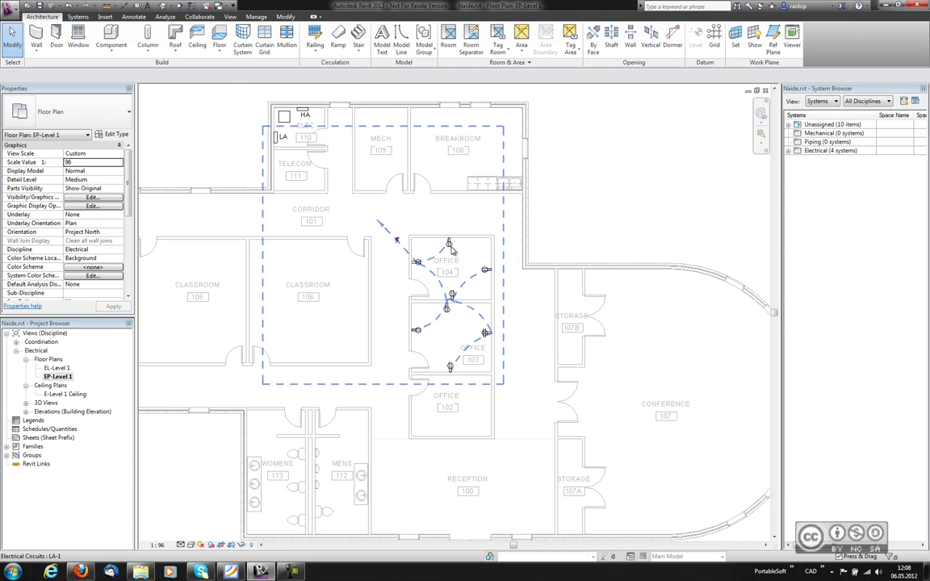
{"action": "key", "text": "Tab"}
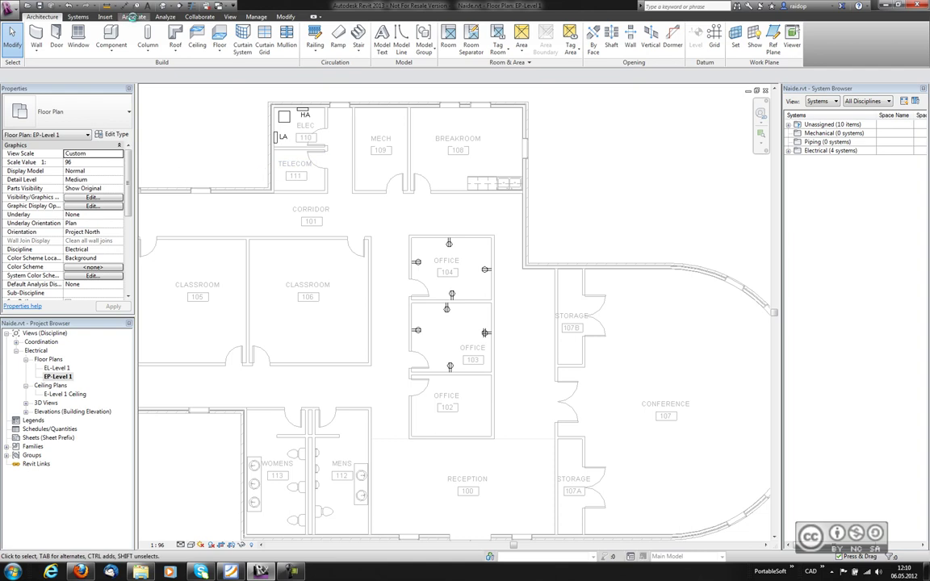
{"action": "left_click", "coordinate": [131, 17]}
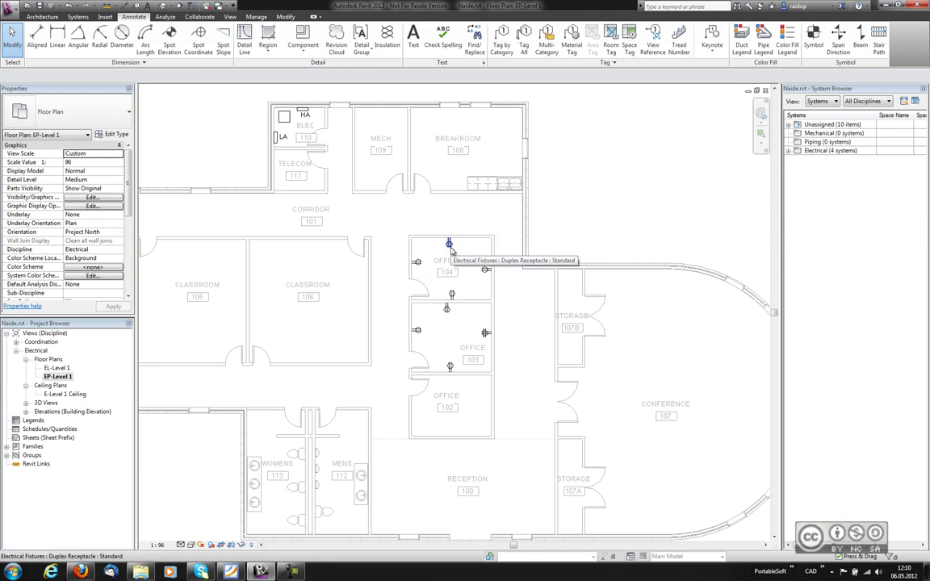
{"action": "key", "text": "Tab"}
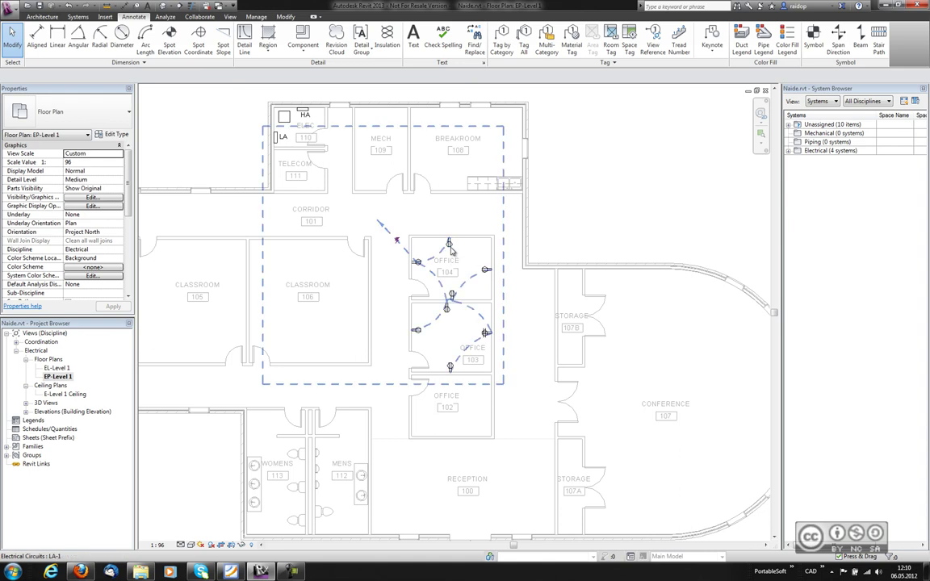
Convert circuit LA-1 to arc wiring and zoom in on Offices 104 and 103
{"action": "left_click", "coordinate": [452, 251]}
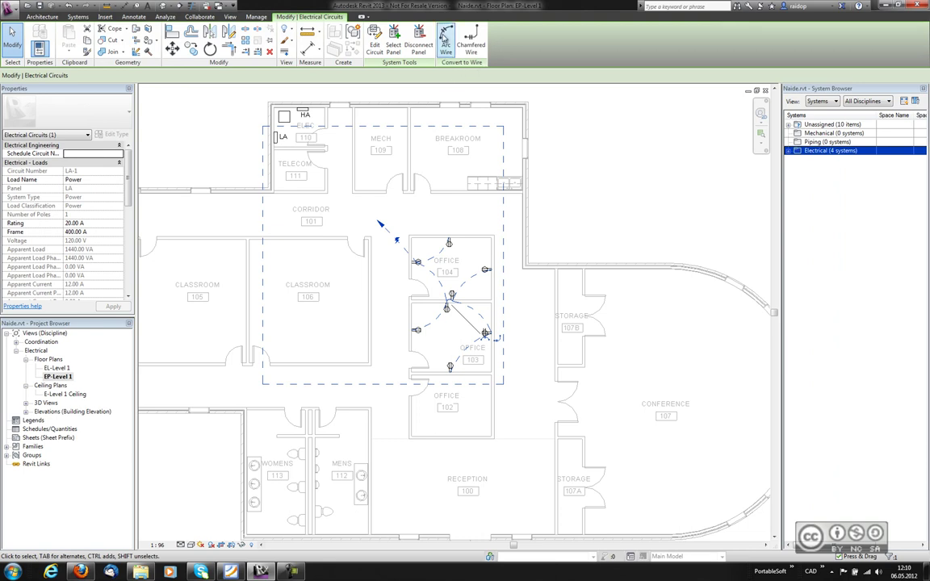
{"action": "left_click", "coordinate": [445, 36]}
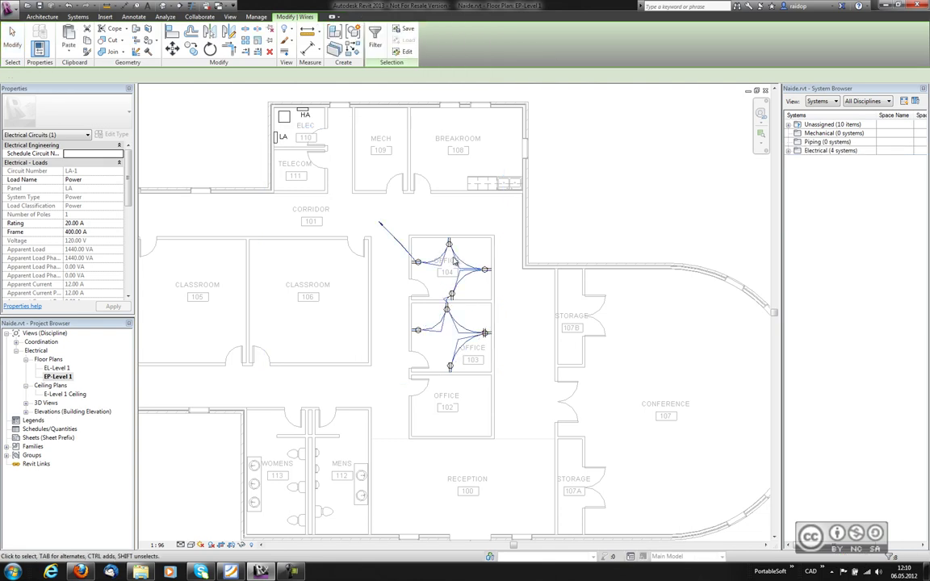
{"action": "key", "text": "Escape"}
{"action": "scroll", "coordinate": [385, 237], "scroll_direction": "up", "scroll_amount": 3}
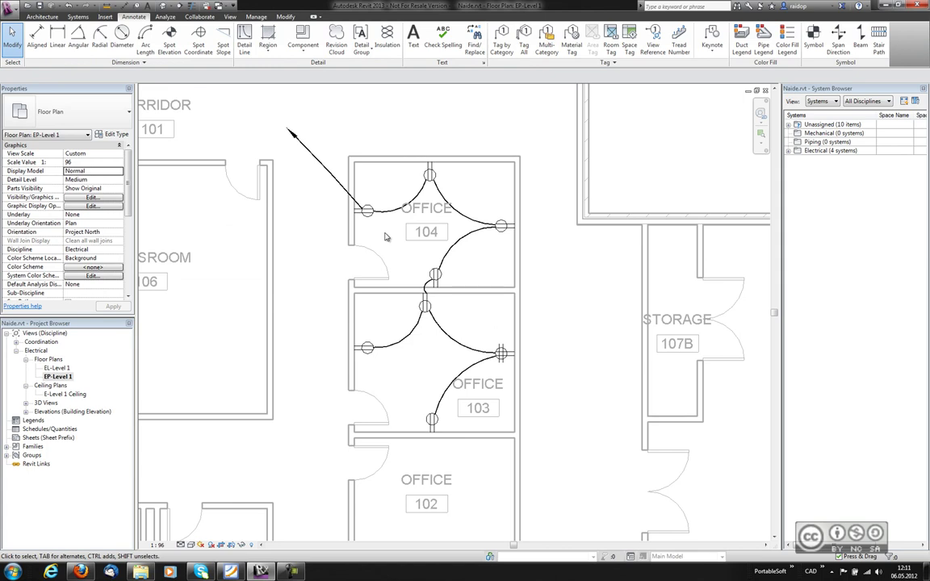
Flatten the curve of the Office 104 arc wire, then reselect it and zoom in on the room
{"action": "left_click", "coordinate": [388, 232]}
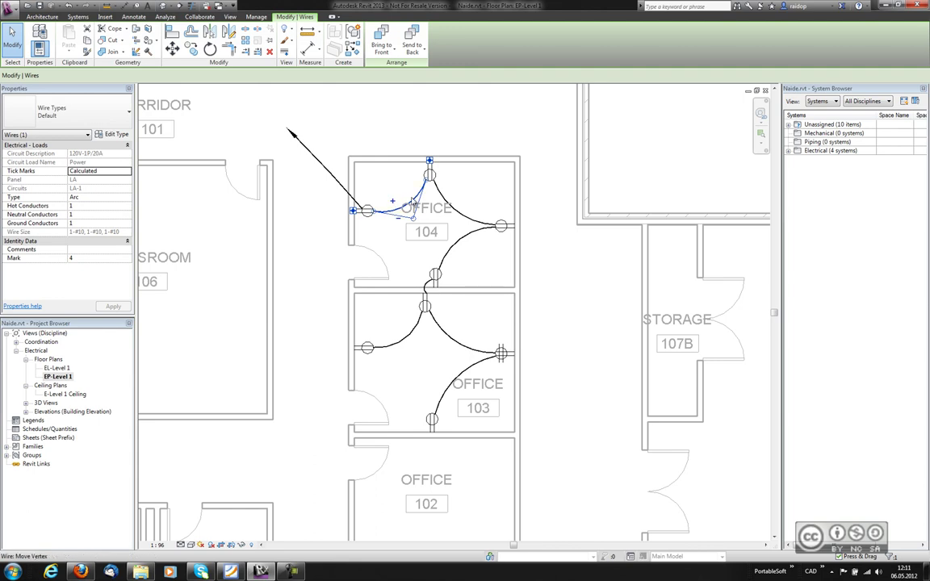
{"action": "left_click_drag", "start_coordinate": [428, 186], "coordinate": [402, 201]}
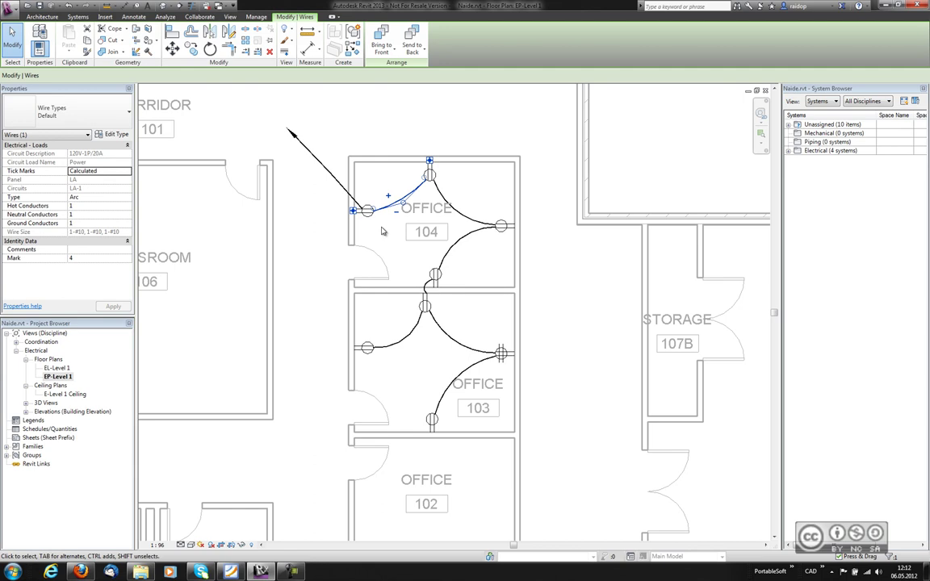
{"action": "key", "text": "Escape"}
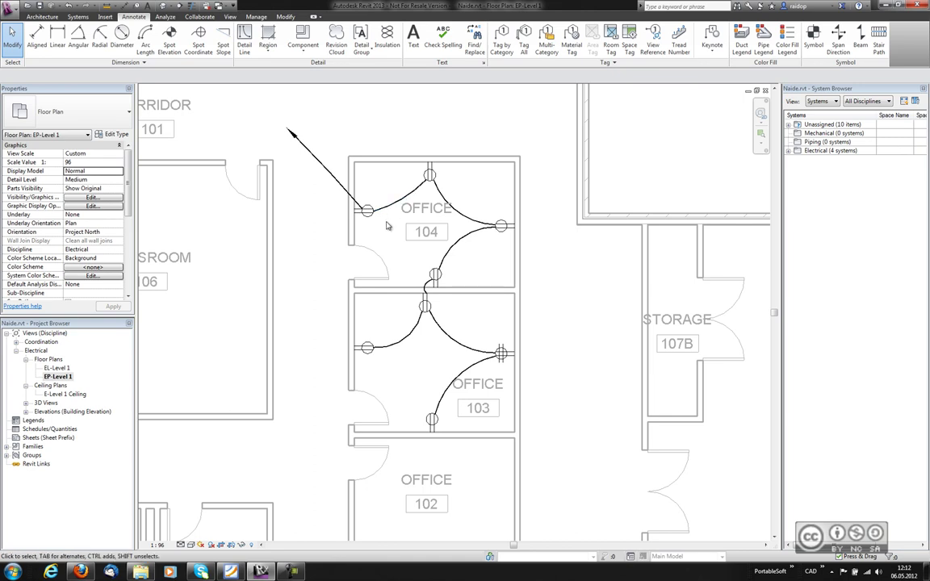
{"action": "left_click", "coordinate": [378, 205]}
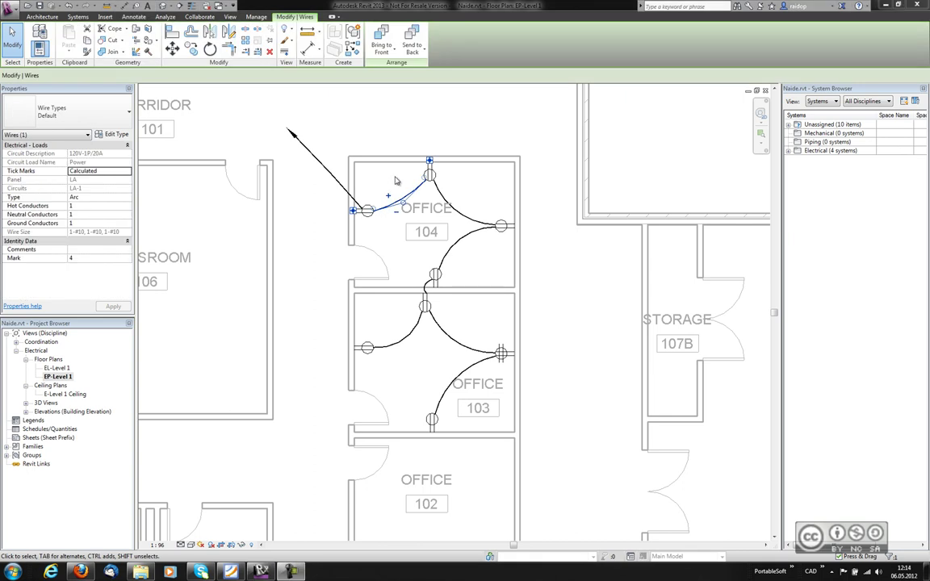
{"action": "scroll", "coordinate": [333, 331], "scroll_direction": "up", "scroll_amount": 3}
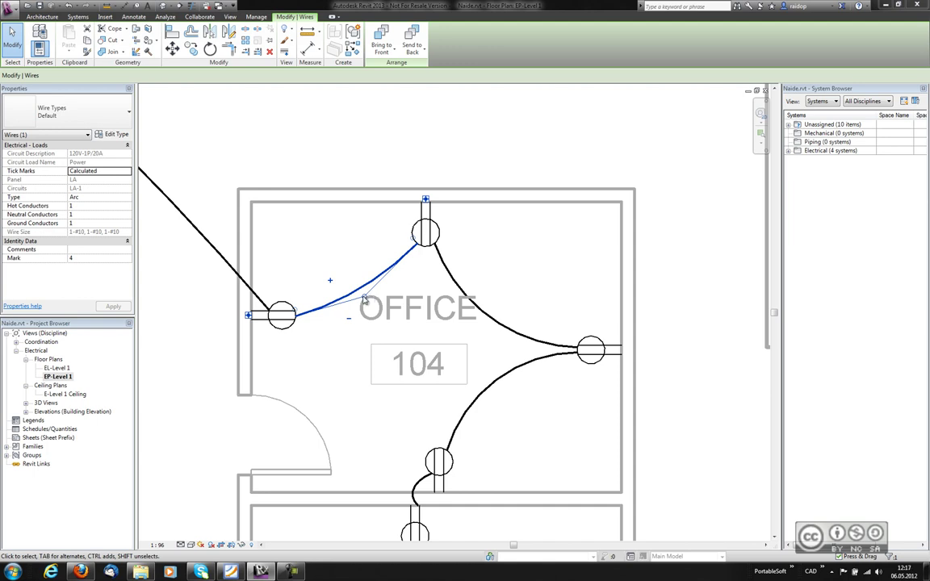
Reshape the upper Office 104 wire into a higher arc
{"action": "left_click_drag", "start_coordinate": [364, 299], "coordinate": [223, 93]}
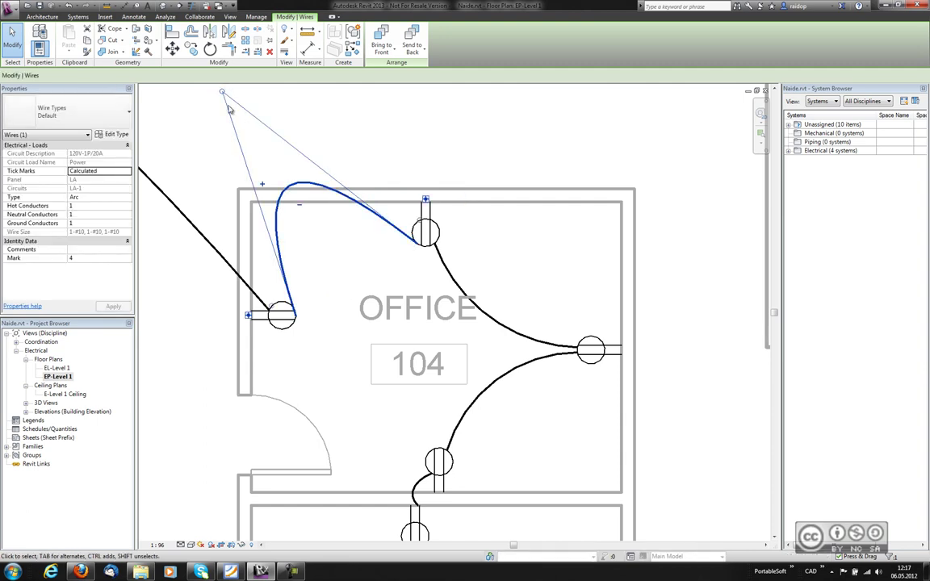
{"action": "mouse_move", "coordinate": [222, 91]}
{"action": "left_mouse_down"}
{"action": "mouse_move", "coordinate": [317, 230]}
{"action": "mouse_move", "coordinate": [310, 218]}
{"action": "left_mouse_up"}
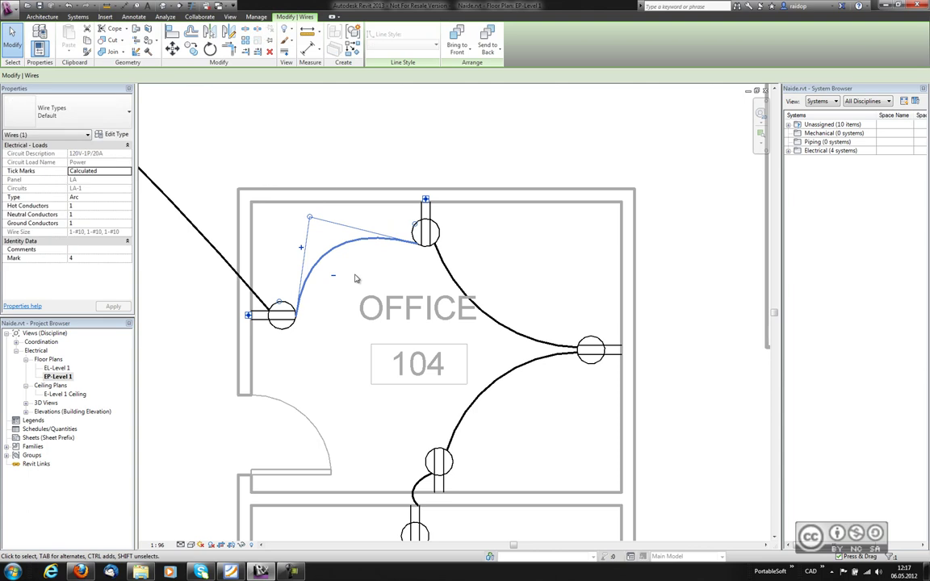
{"action": "key", "text": "Escape"}
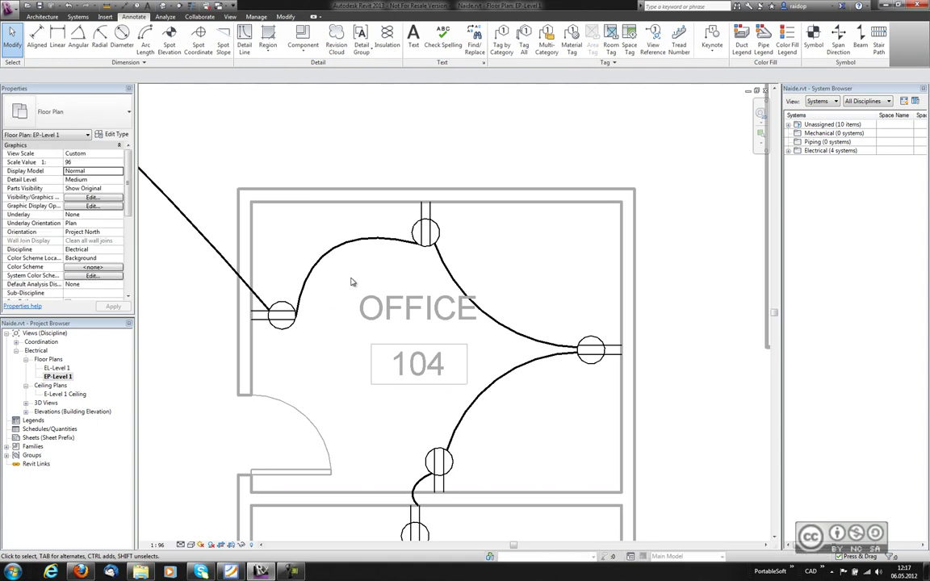
Reconnect the lower Office 104 wire's end to the left receptacle and check the wiring
{"action": "left_click", "coordinate": [554, 362]}
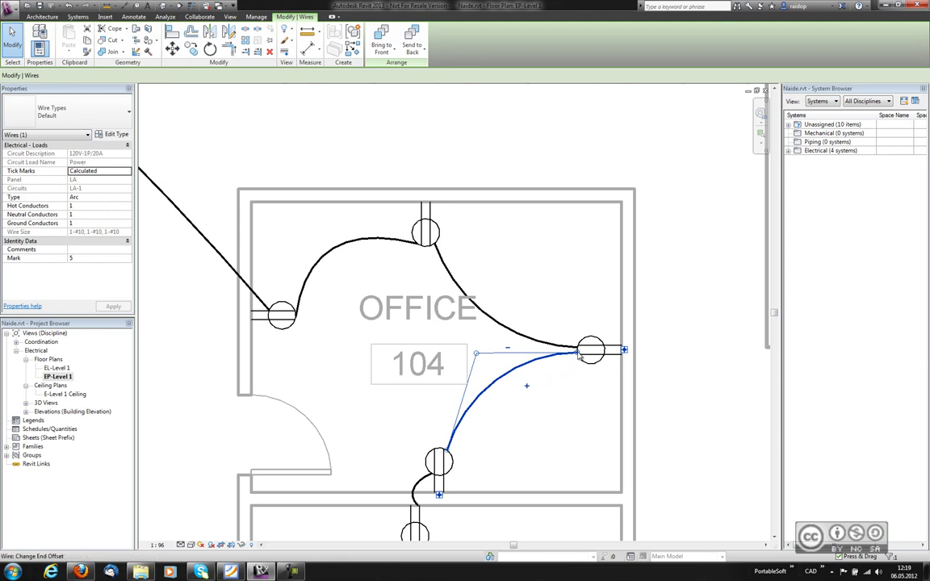
{"action": "left_click_drag", "start_coordinate": [578, 355], "coordinate": [249, 315]}
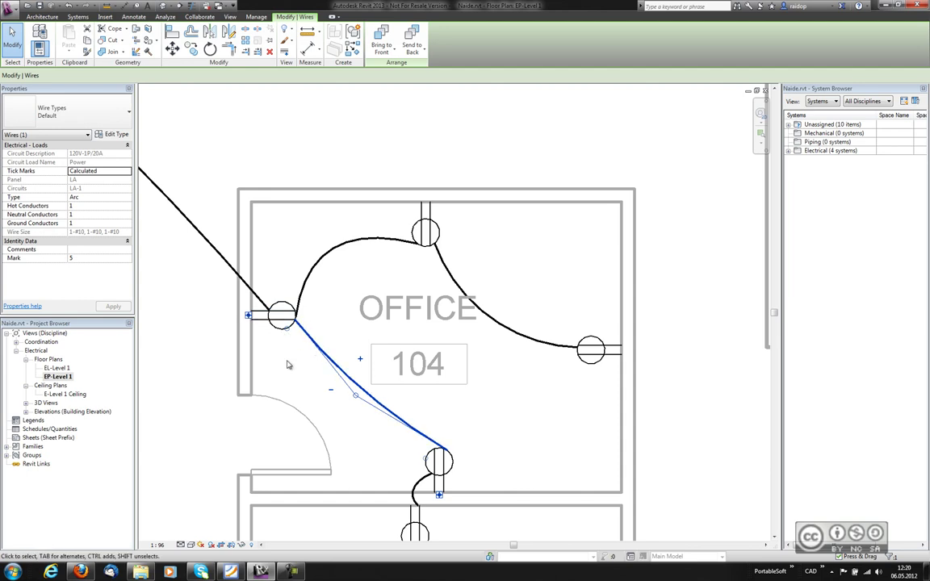
{"action": "left_click", "coordinate": [523, 269]}
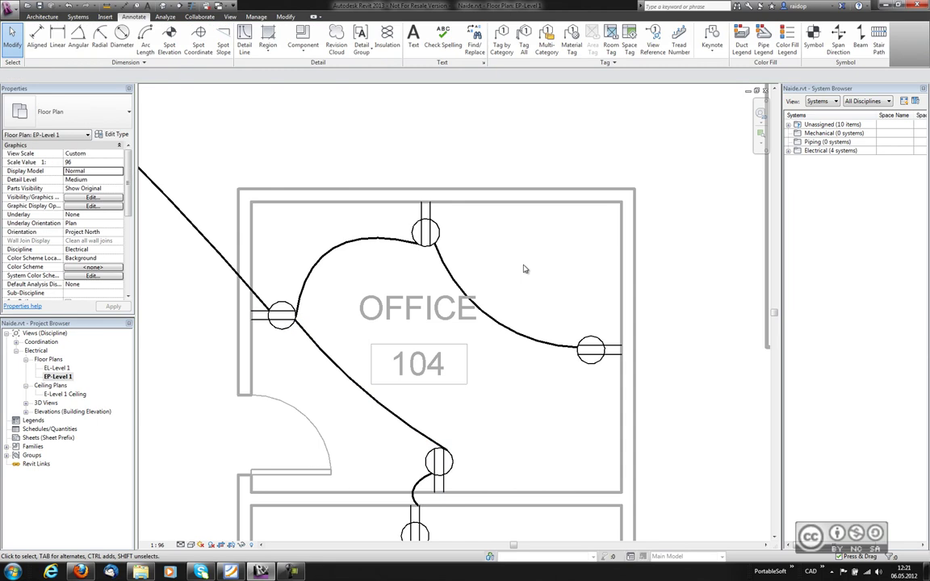
{"action": "left_click", "coordinate": [472, 308]}
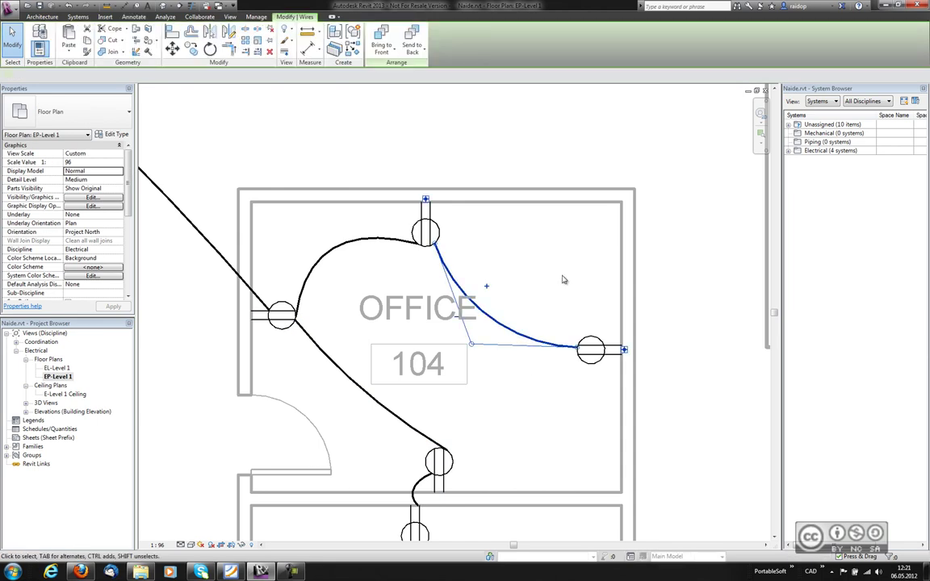
{"action": "left_click", "coordinate": [339, 242], "text": "ctrl"}
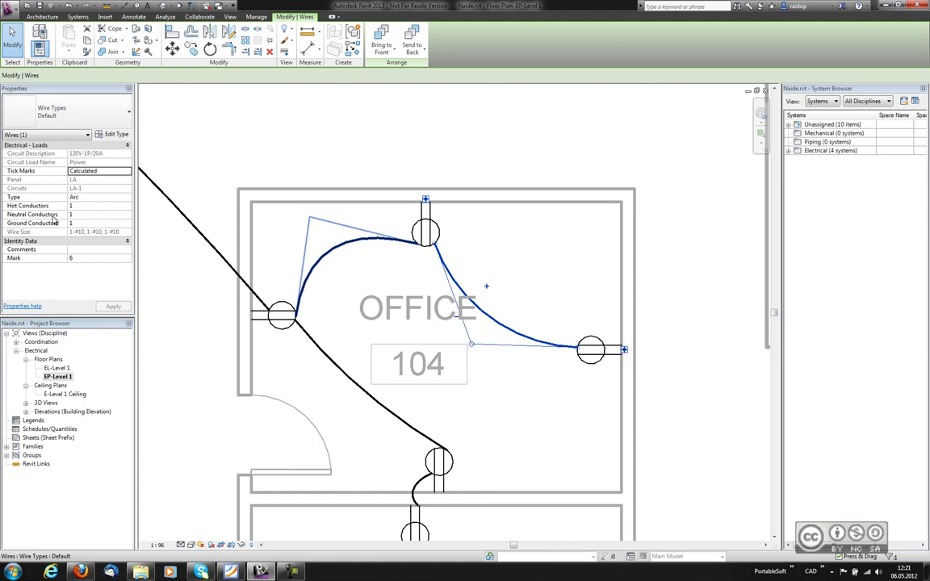
{"action": "left_click", "coordinate": [502, 257]}
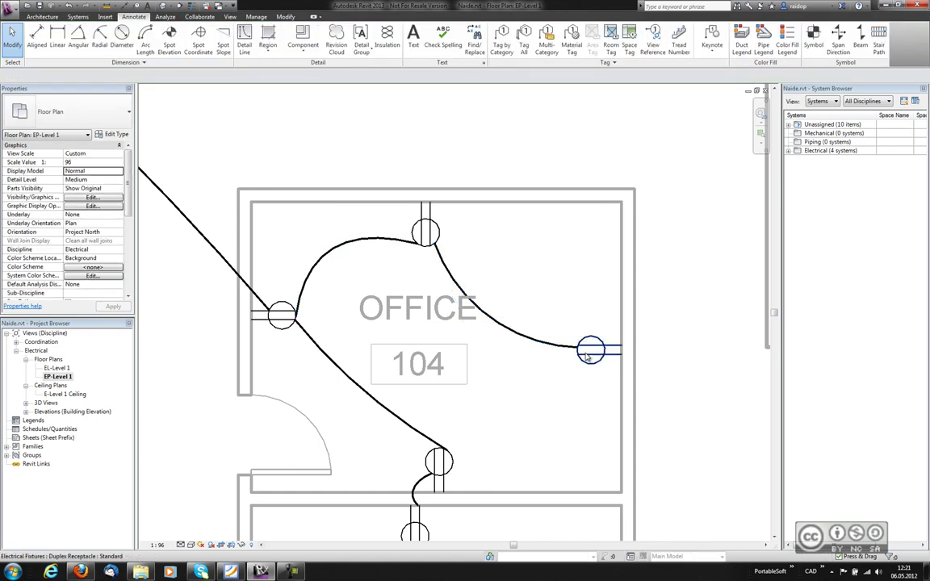
{"action": "scroll", "coordinate": [587, 357], "scroll_direction": "down", "scroll_amount": 3}
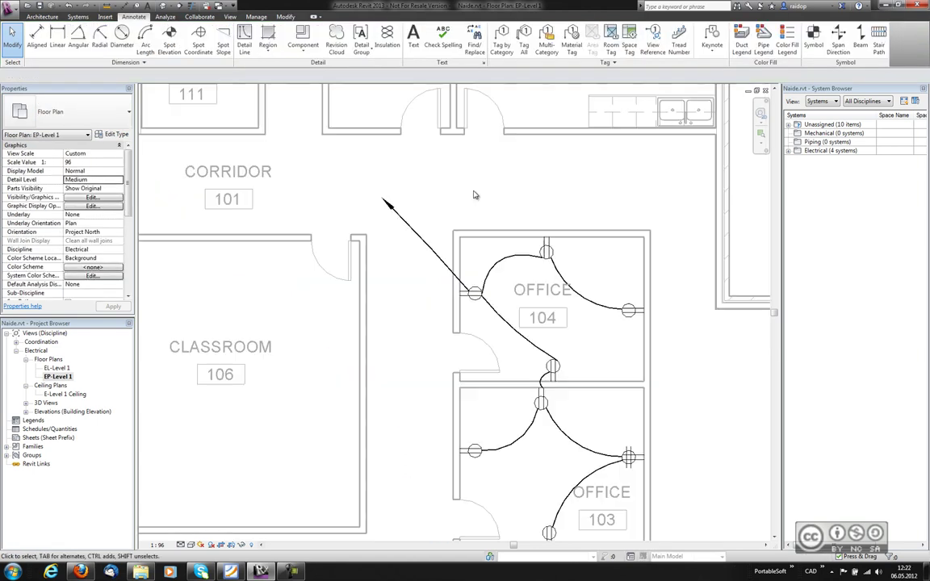
Select an Office 104 receptacle on circuit LA-1 and start editing that circuit's members
{"action": "left_click", "coordinate": [474, 294]}
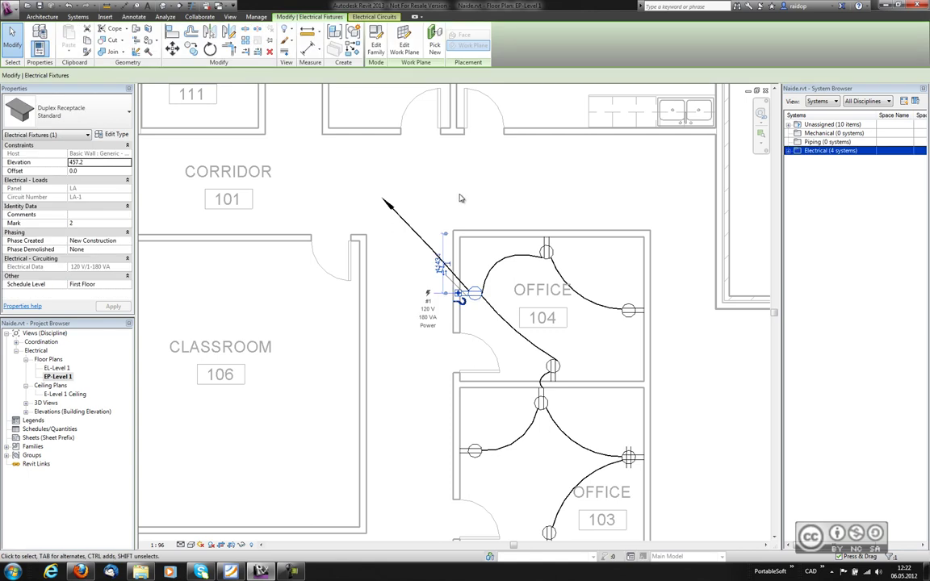
{"action": "left_click", "coordinate": [385, 22]}
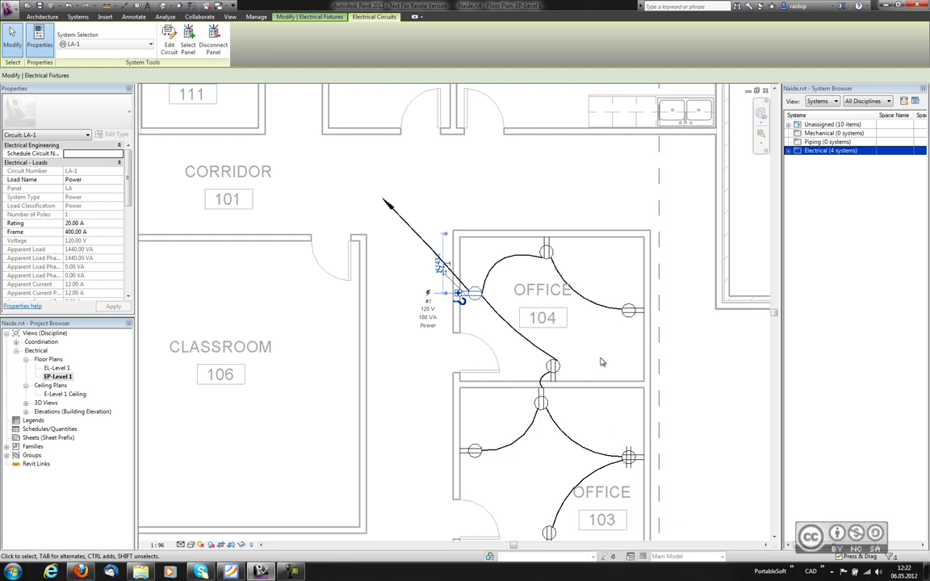
{"action": "key", "text": "Escape"}
{"action": "left_click", "coordinate": [645, 446]}
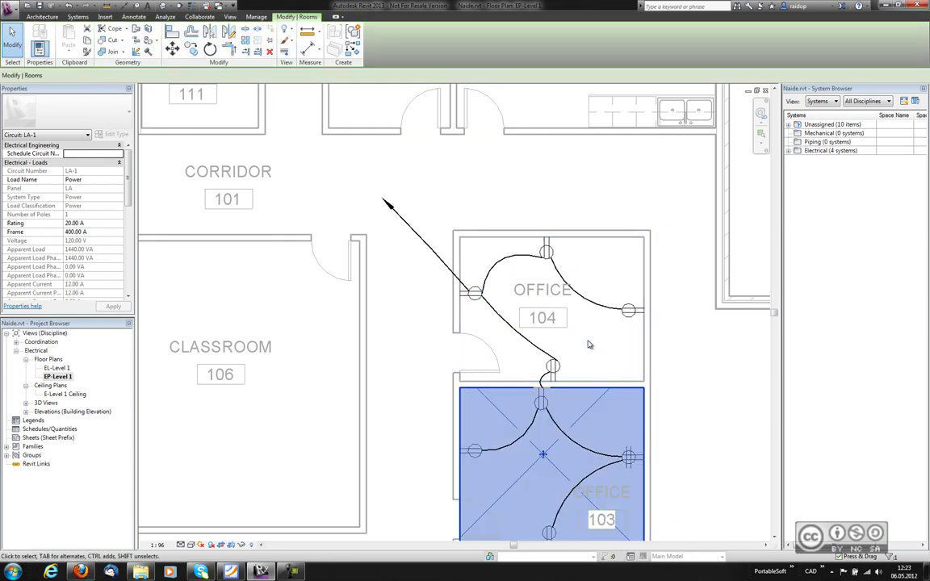
{"action": "left_click", "coordinate": [665, 260]}
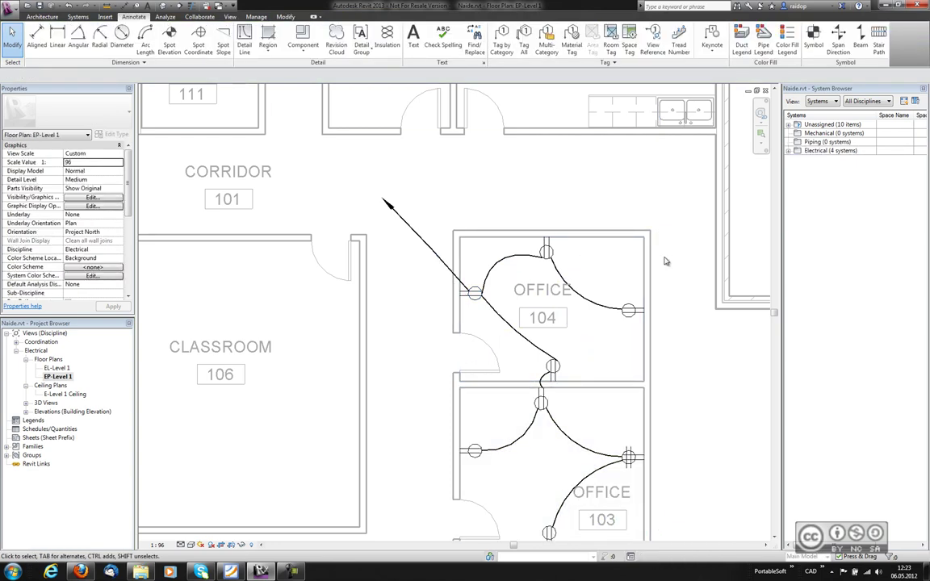
{"action": "left_click", "coordinate": [472, 293]}
{"action": "left_click", "coordinate": [168, 42]}
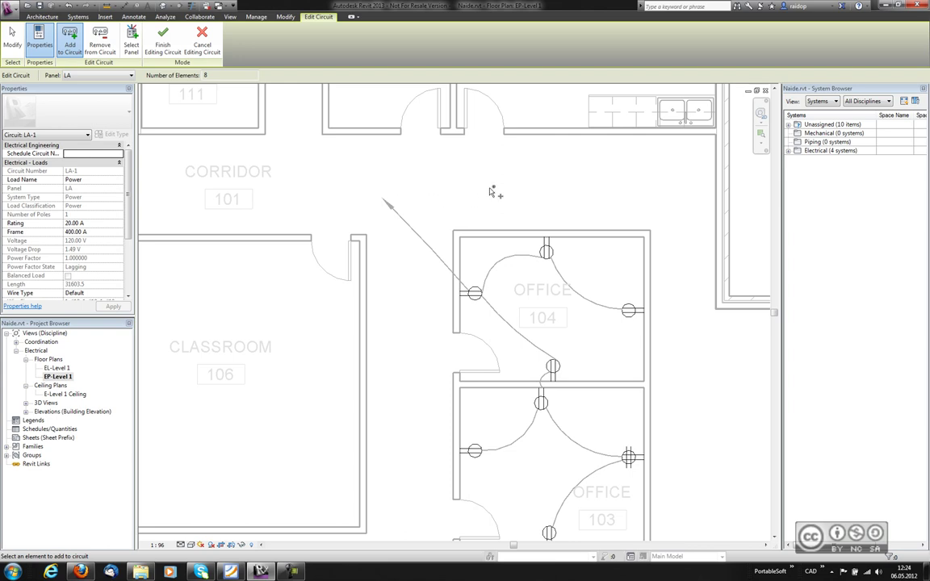
Remove Office 104's right-wall receptacle from circuit LA-1, leaving 7 elements
{"action": "middle_click_drag", "start_coordinate": [477, 232], "coordinate": [644, 475]}
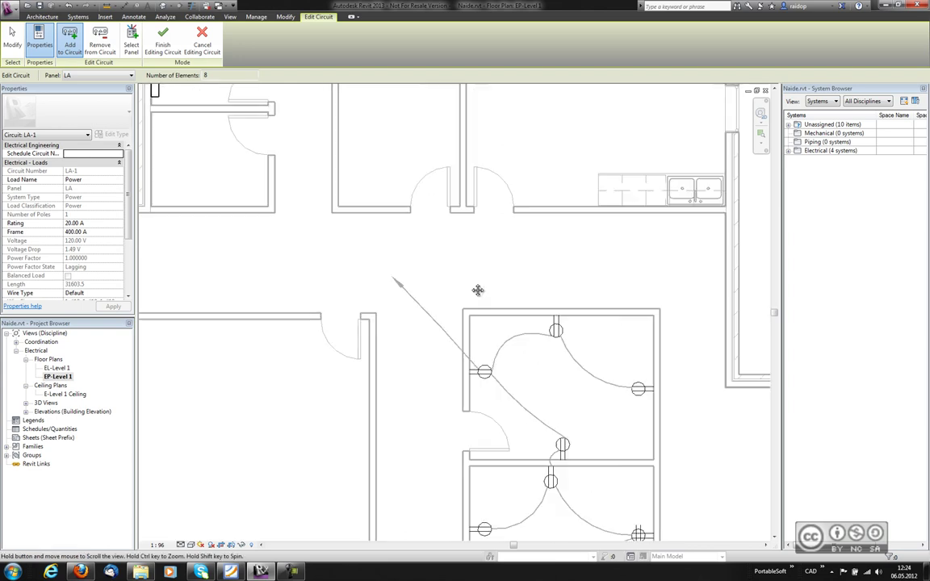
{"action": "left_click", "coordinate": [414, 201]}
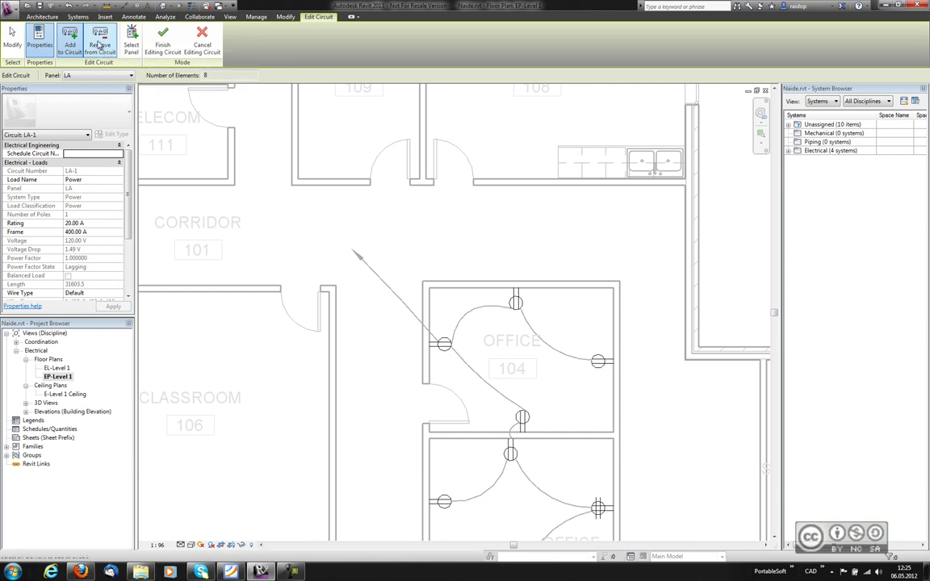
{"action": "left_click", "coordinate": [102, 49]}
{"action": "left_click", "coordinate": [597, 361]}
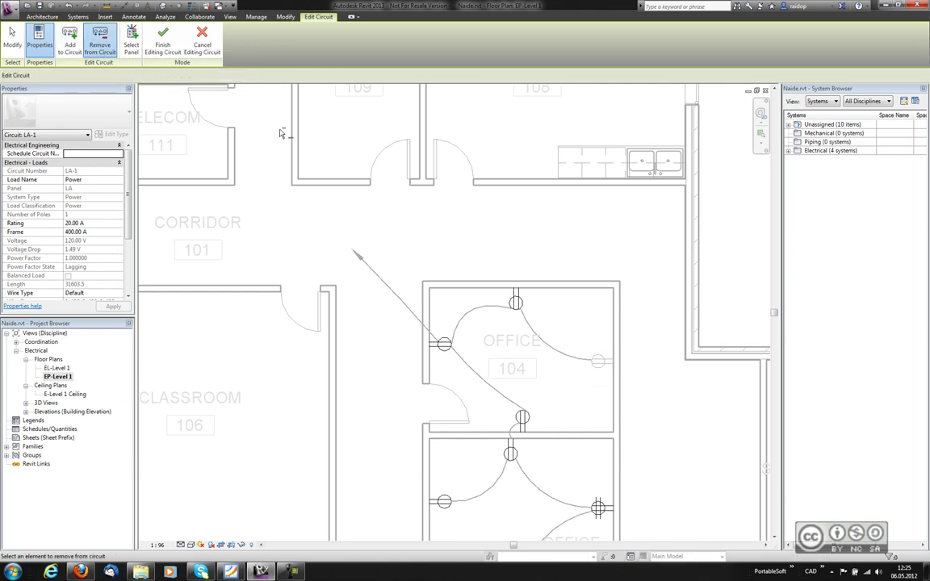
{"action": "left_click", "coordinate": [163, 38]}
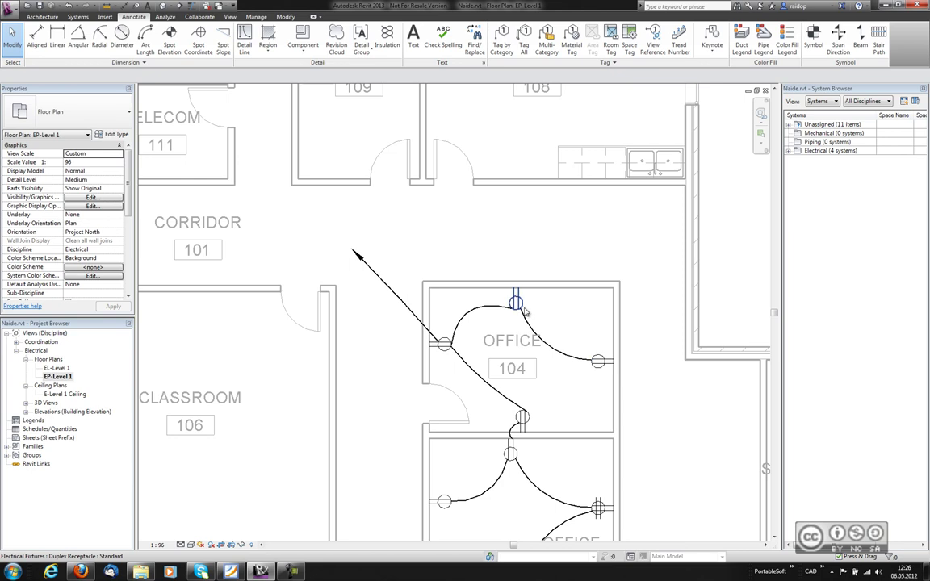
Remove Office 104's top receptacle from its circuit, then select the unassigned right-wall receptacle
{"action": "left_click", "coordinate": [521, 305]}
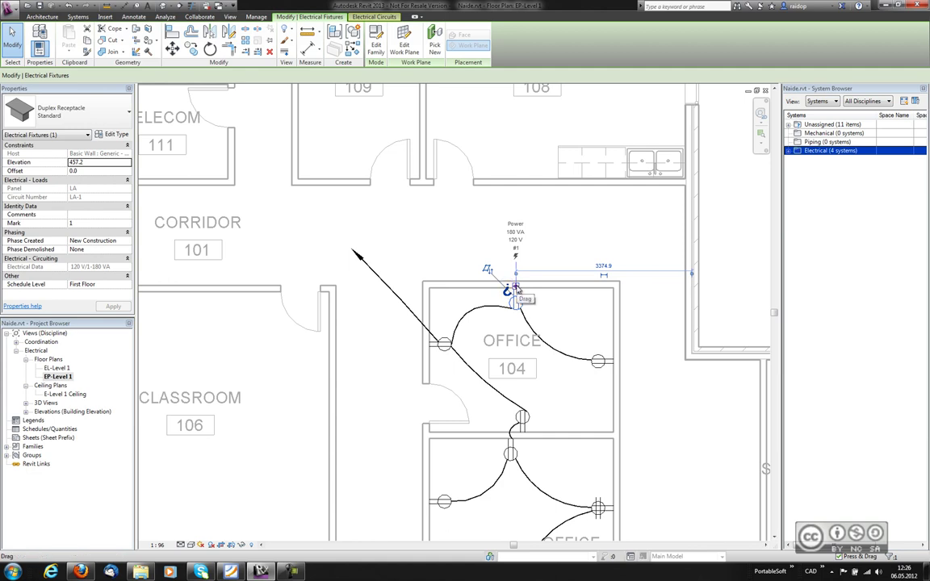
{"action": "right_click", "coordinate": [516, 288]}
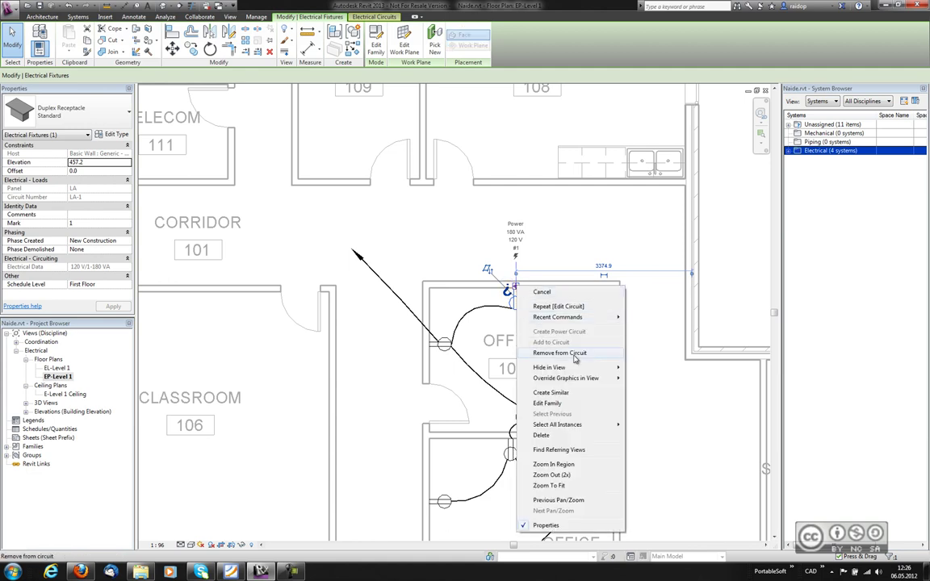
{"action": "left_click", "coordinate": [578, 293]}
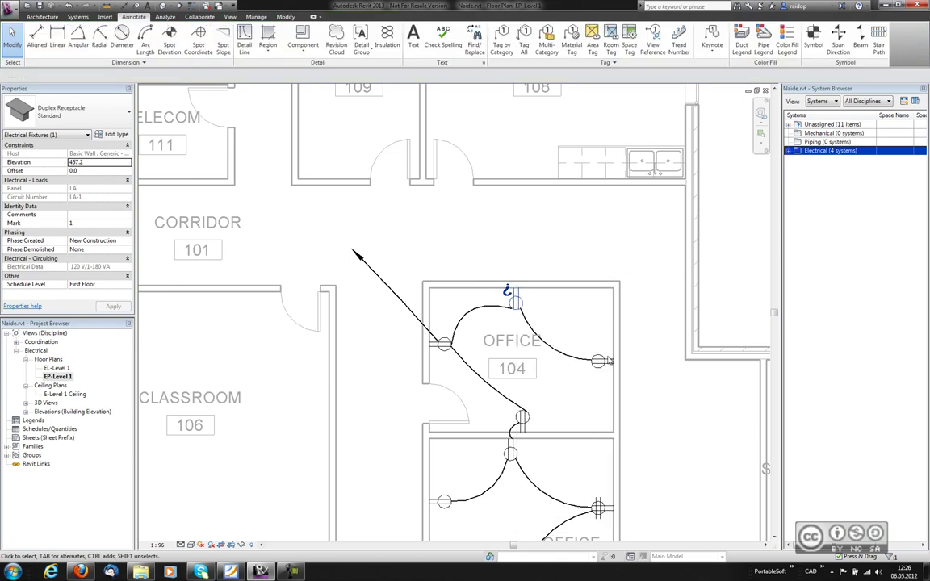
{"action": "key", "text": "Escape"}
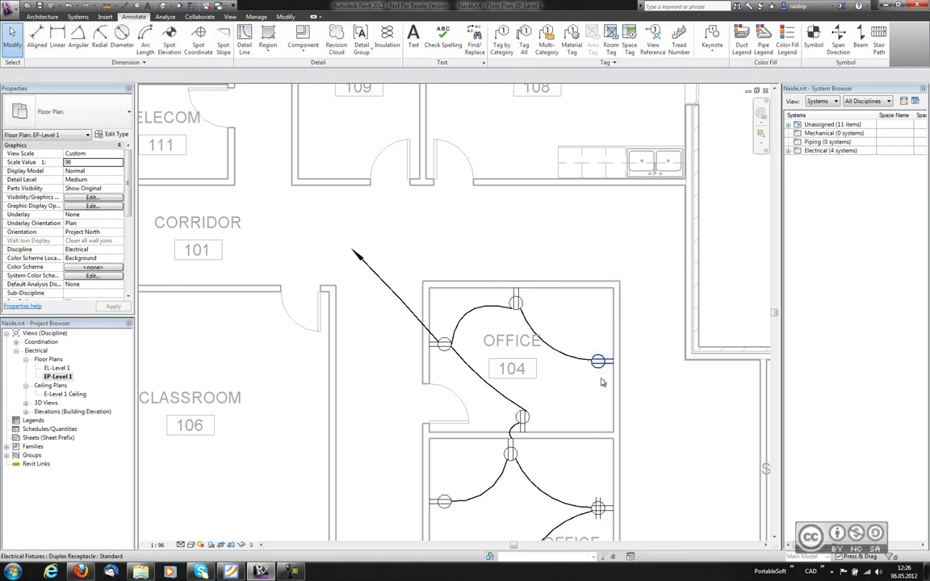
{"action": "left_click", "coordinate": [599, 361]}
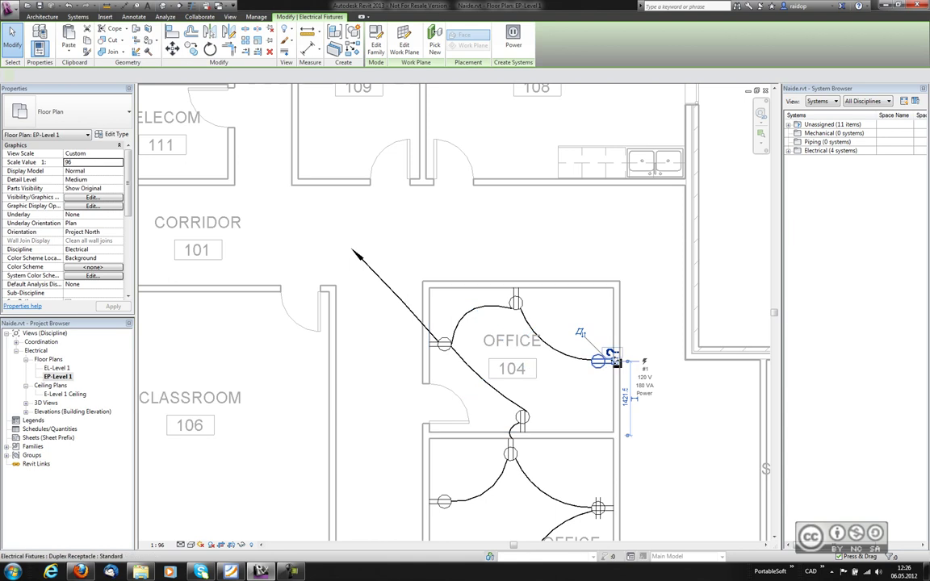
Begin adding the unassigned right-wall receptacle to an existing circuit
{"action": "right_click", "coordinate": [613, 361]}
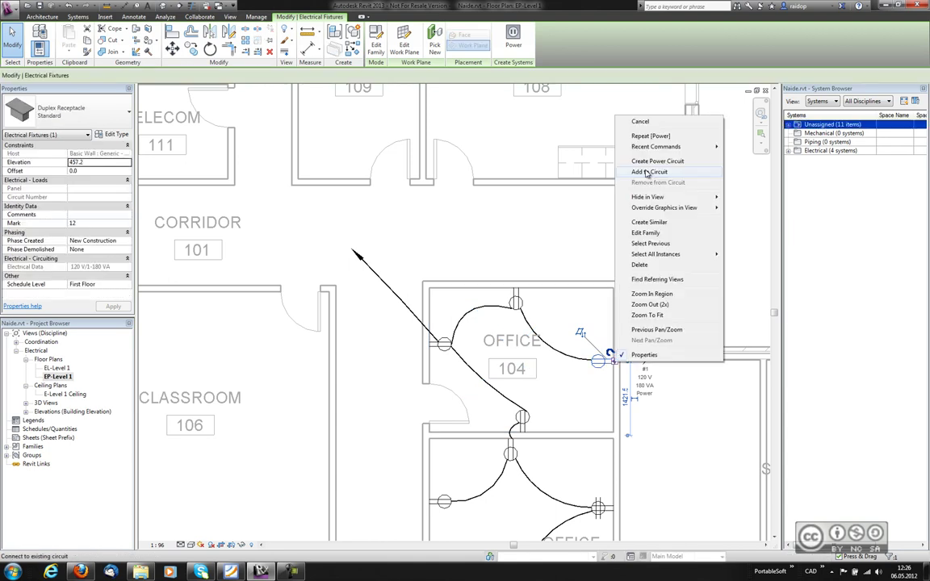
{"action": "left_click", "coordinate": [647, 172]}
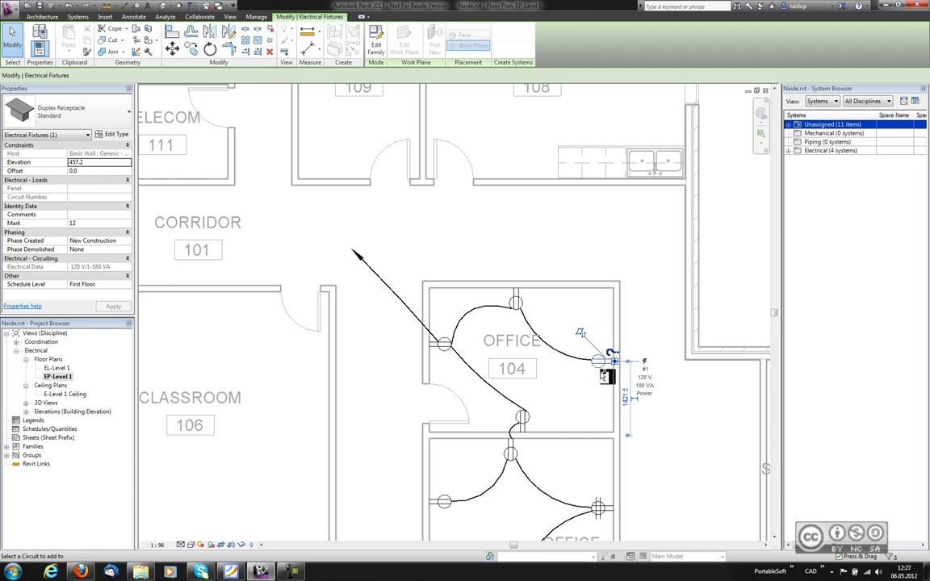
{"action": "left_click", "coordinate": [598, 363]}
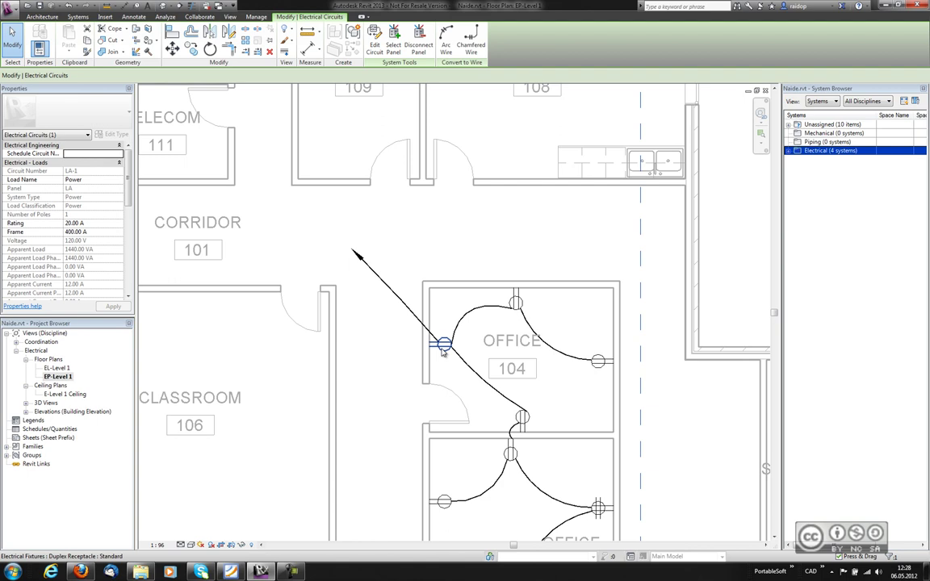
{"action": "right_click", "coordinate": [440, 351]}
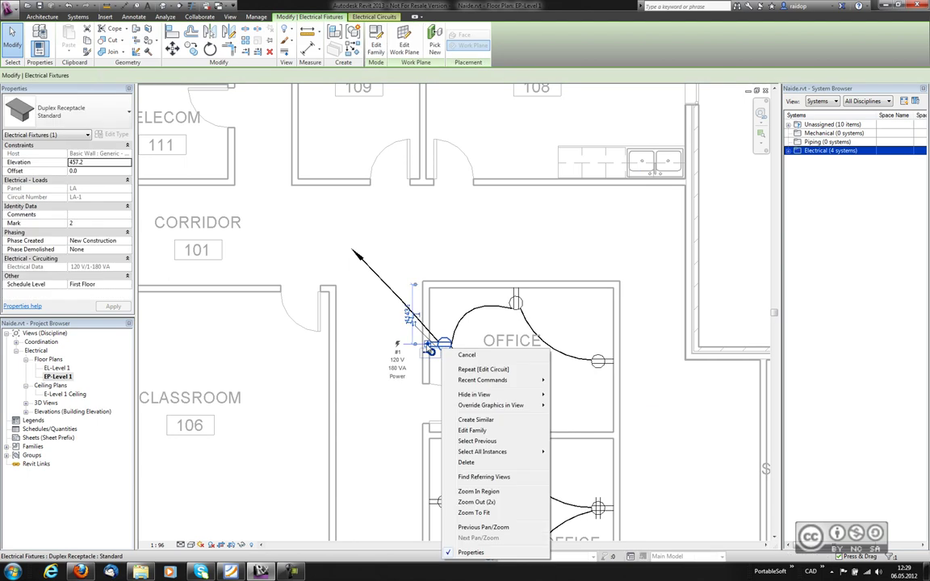
{"action": "left_click", "coordinate": [431, 349]}
{"action": "right_click", "coordinate": [430, 347]}
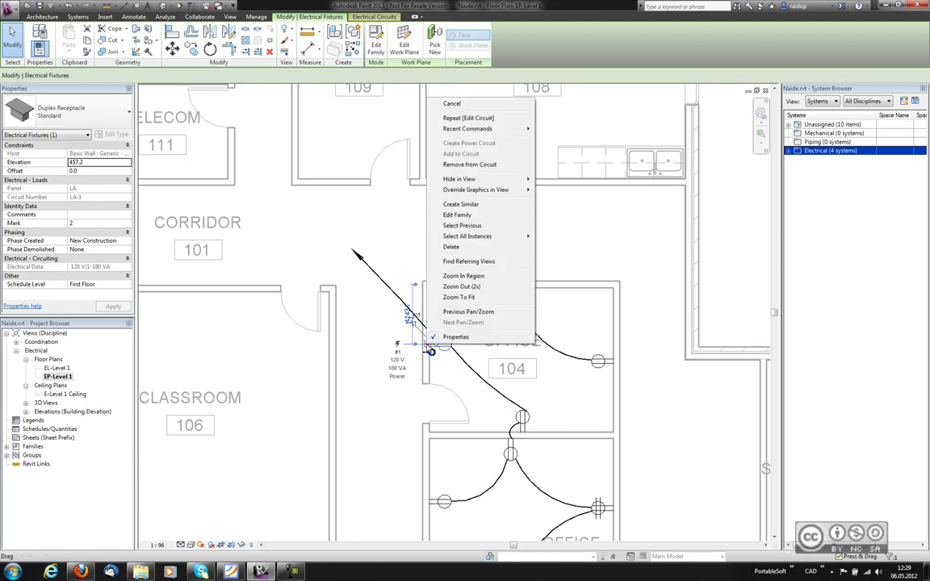
{"action": "left_click", "coordinate": [458, 165]}
{"action": "scroll", "coordinate": [427, 346], "scroll_direction": "up", "scroll_amount": 2}
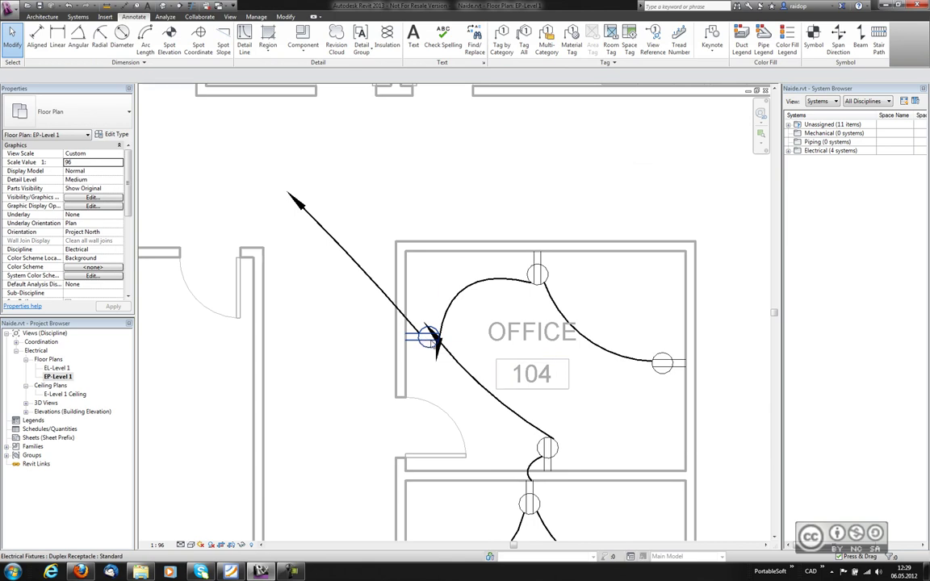
{"action": "left_click", "coordinate": [441, 326]}
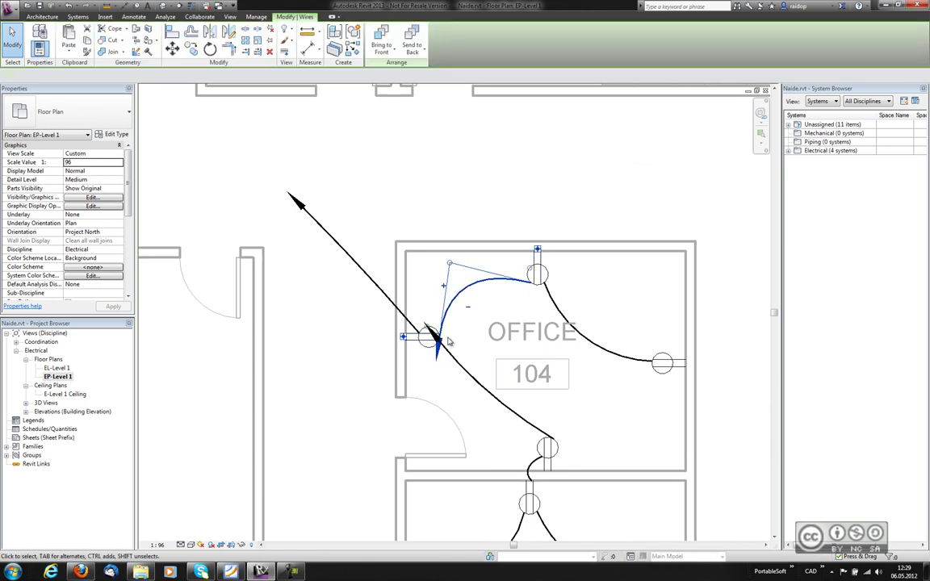
{"action": "left_click_drag", "start_coordinate": [448, 341], "coordinate": [420, 232]}
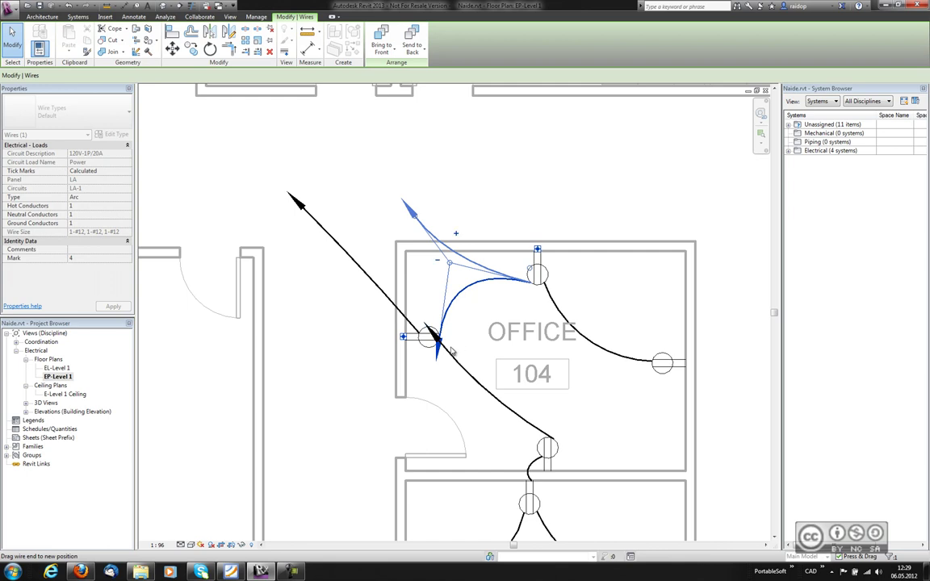
{"action": "left_click_drag", "start_coordinate": [462, 300], "coordinate": [436, 333]}
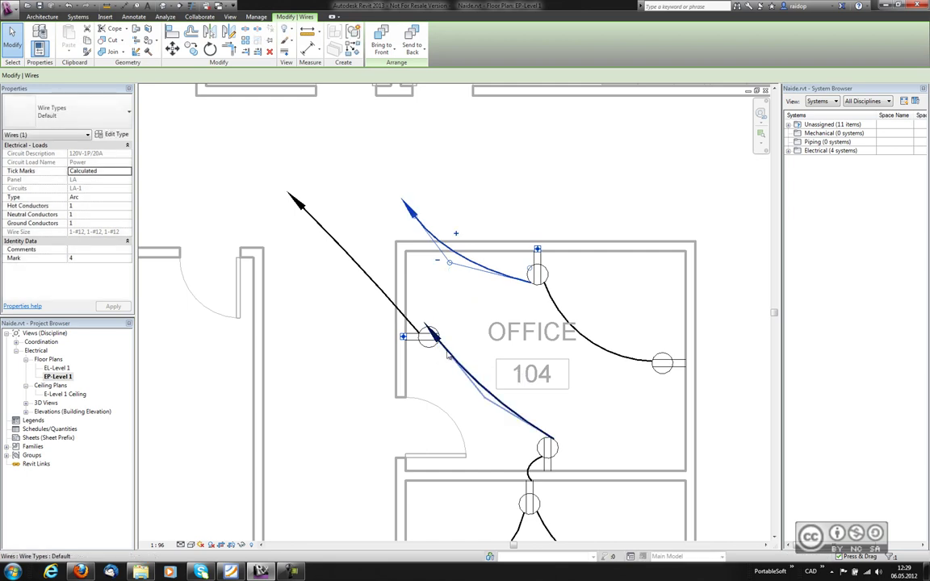
{"action": "key", "text": "Escape"}
{"action": "scroll", "coordinate": [474, 355], "scroll_direction": "down", "scroll_amount": 2}
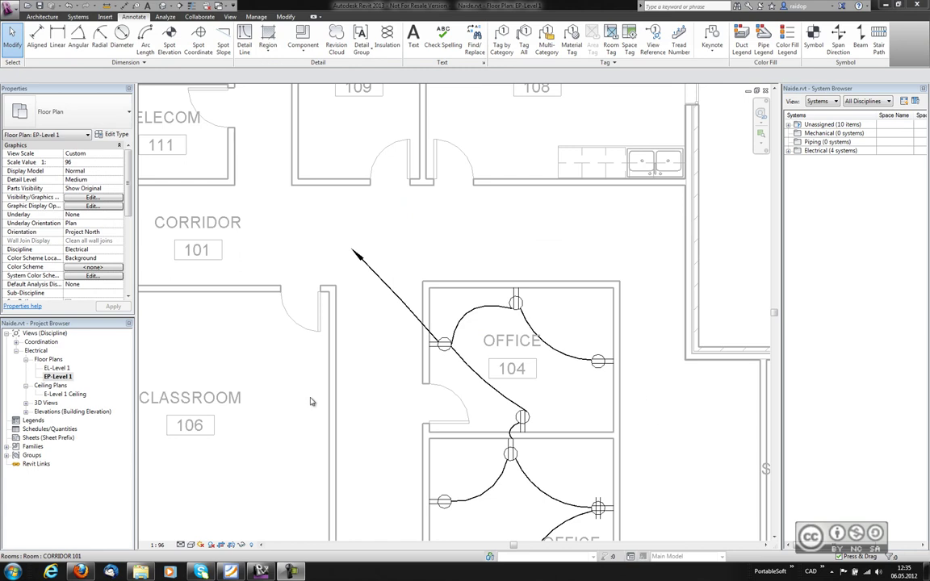
In the EL-Level 1 plan, put the left Office 104 troffer on a new circuit from panel HA
{"action": "double_click", "coordinate": [56, 368]}
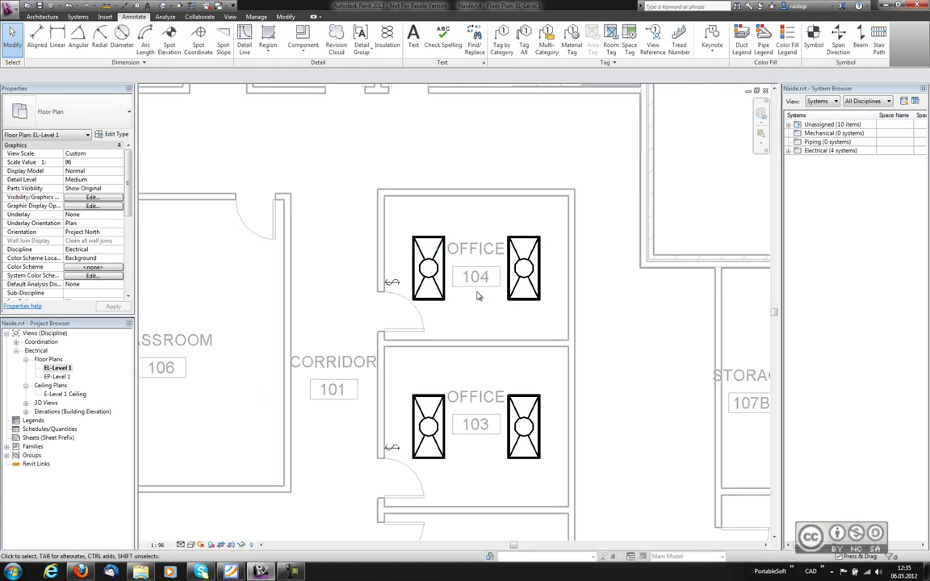
{"action": "left_click", "coordinate": [441, 271]}
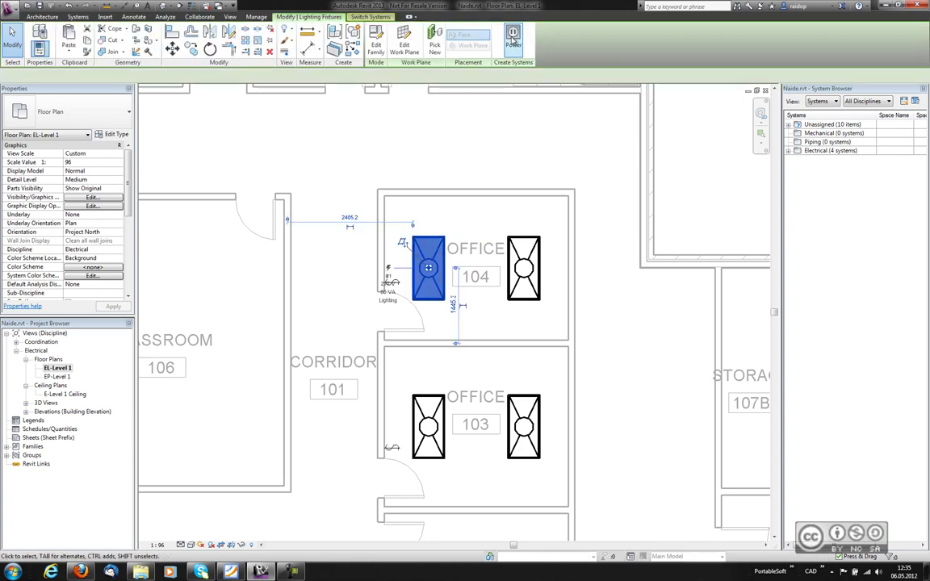
{"action": "left_click", "coordinate": [513, 36]}
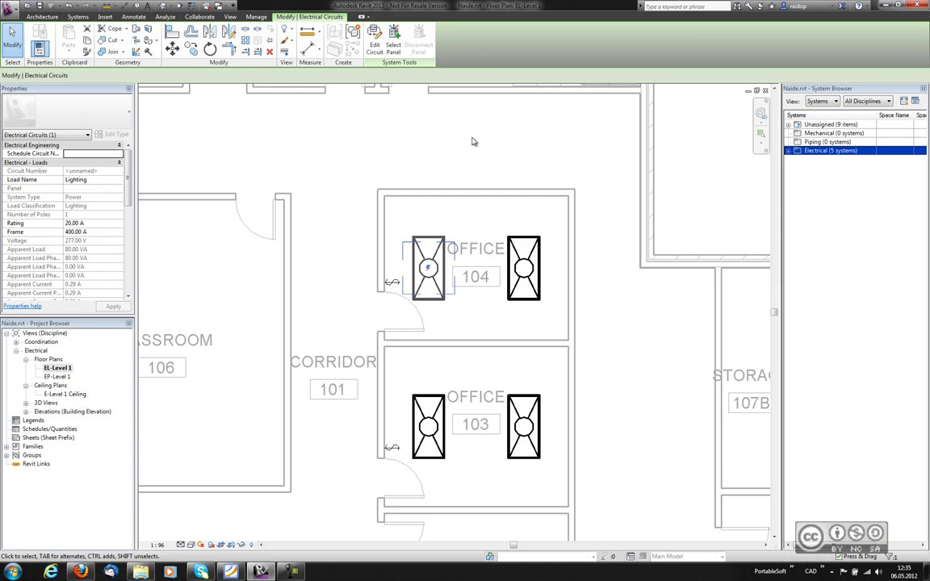
{"action": "left_click", "coordinate": [394, 38]}
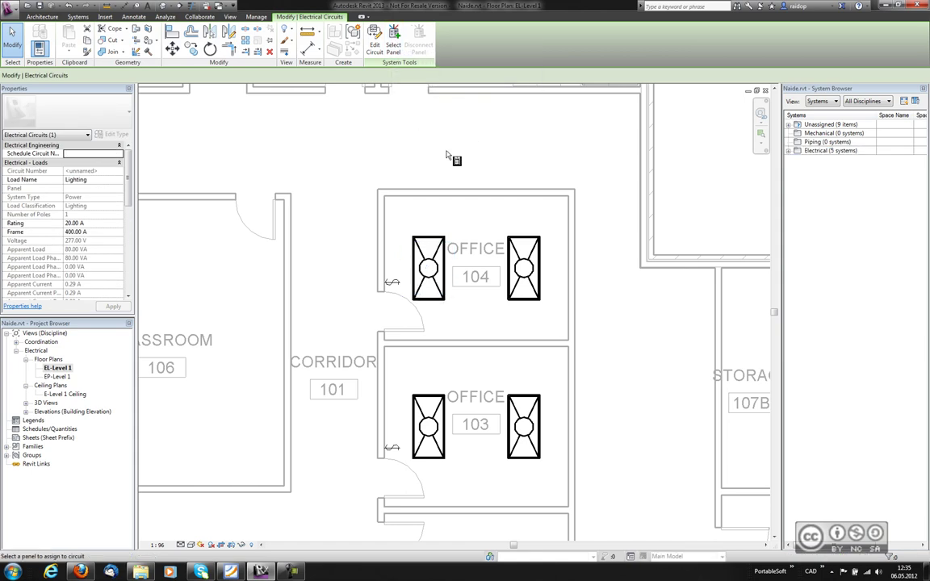
{"action": "left_click", "coordinate": [141, 75]}
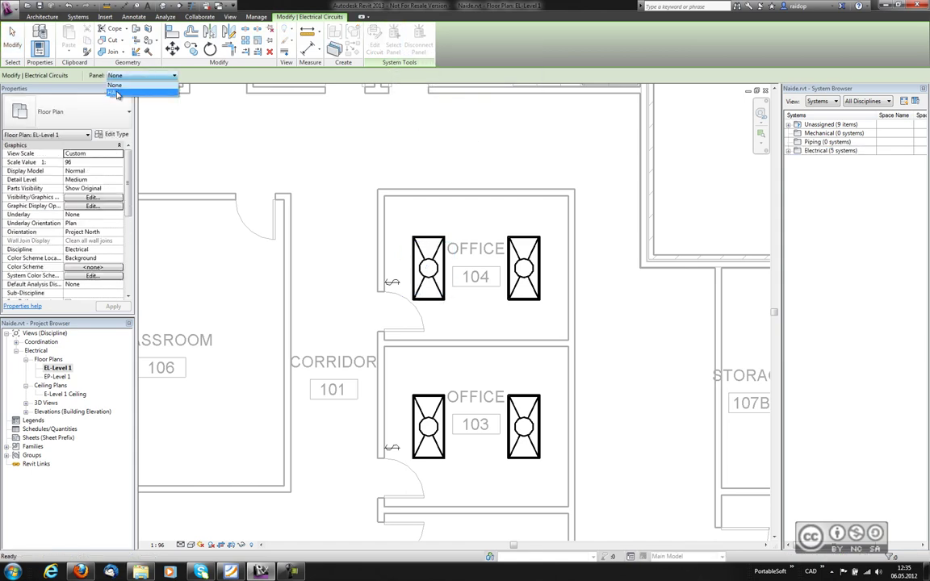
{"action": "left_click", "coordinate": [117, 92]}
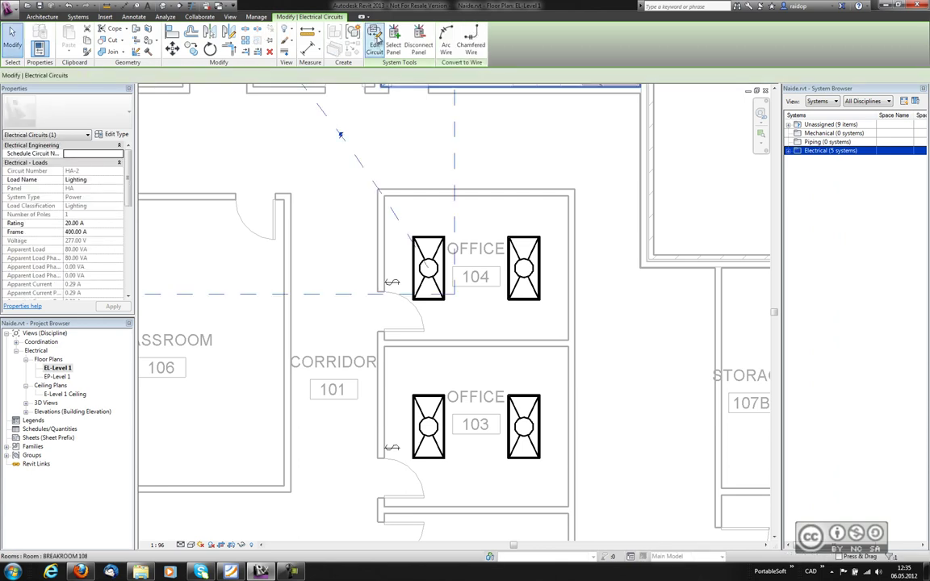
Add the right Office 104 troffer to circuit HA-2 and finish editing
{"action": "left_click", "coordinate": [374, 40]}
{"action": "left_click", "coordinate": [70, 40]}
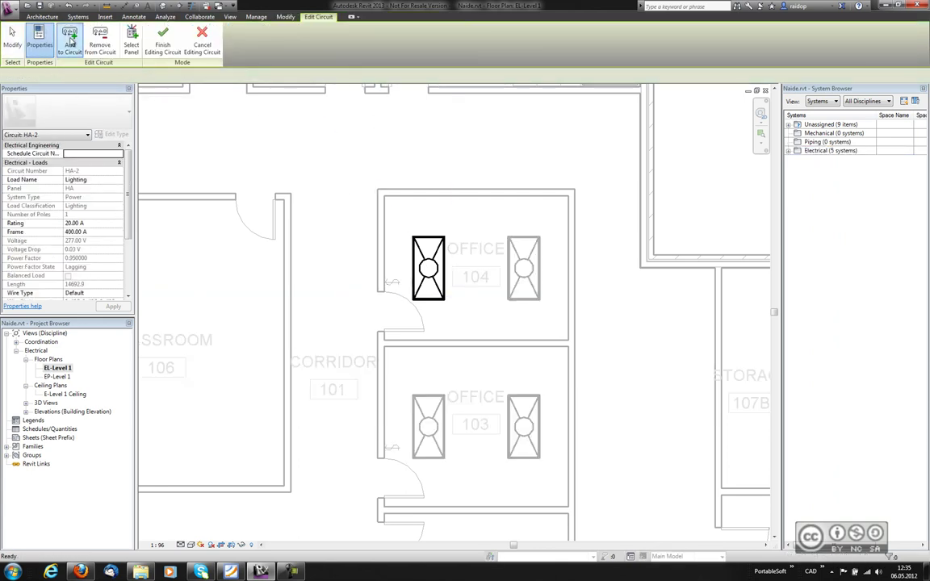
{"action": "left_click", "coordinate": [520, 271]}
{"action": "left_click", "coordinate": [543, 287]}
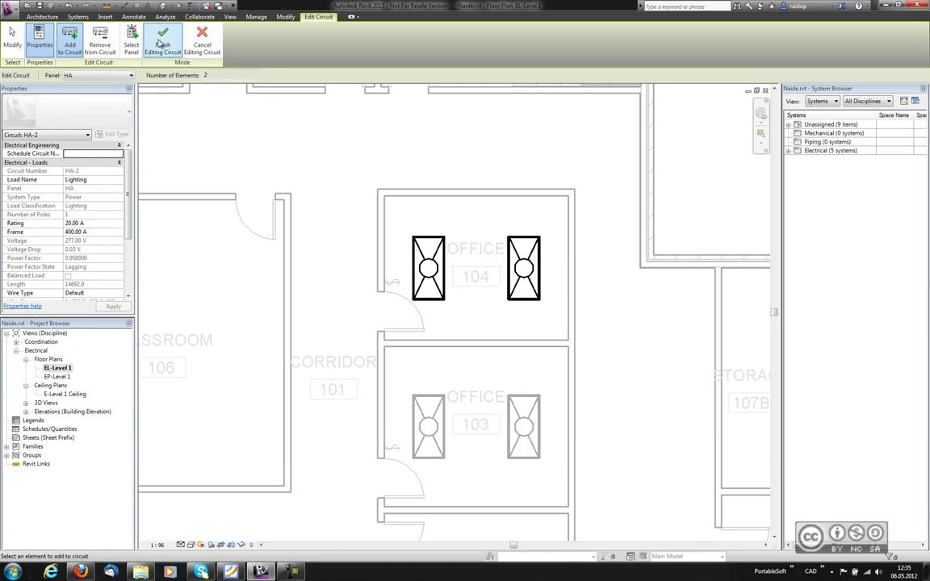
{"action": "left_click", "coordinate": [162, 40]}
{"action": "key", "text": "Escape"}
{"action": "middle_click_drag", "start_coordinate": [453, 459], "coordinate": [430, 298]}
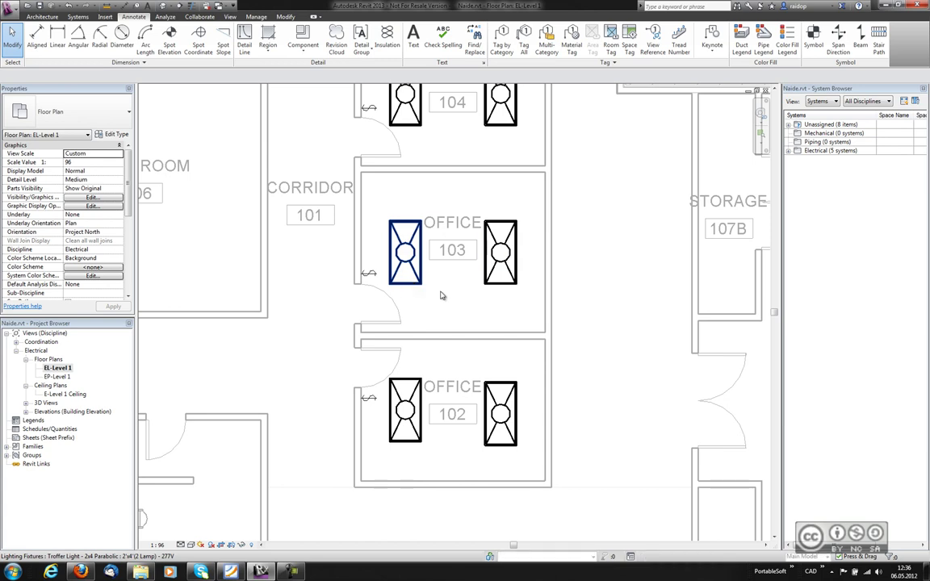
Circuit both Office 103 troffers together as HA-4
{"action": "left_click", "coordinate": [407, 270]}
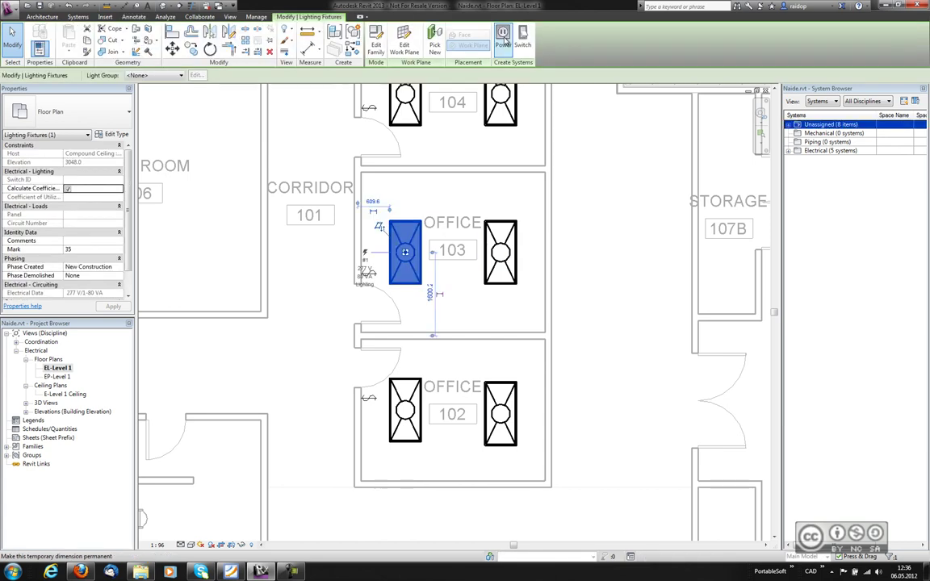
{"action": "left_click", "coordinate": [505, 37]}
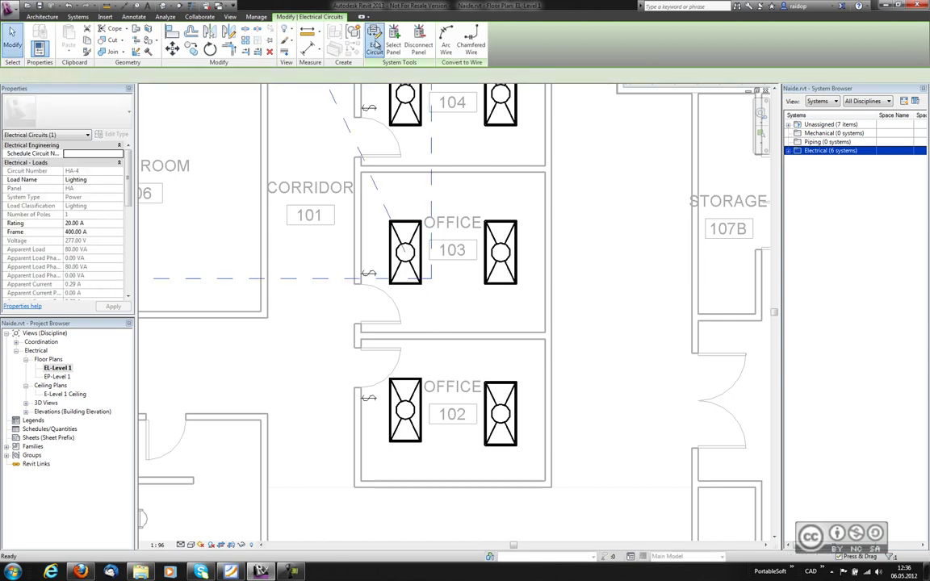
{"action": "left_click", "coordinate": [374, 44]}
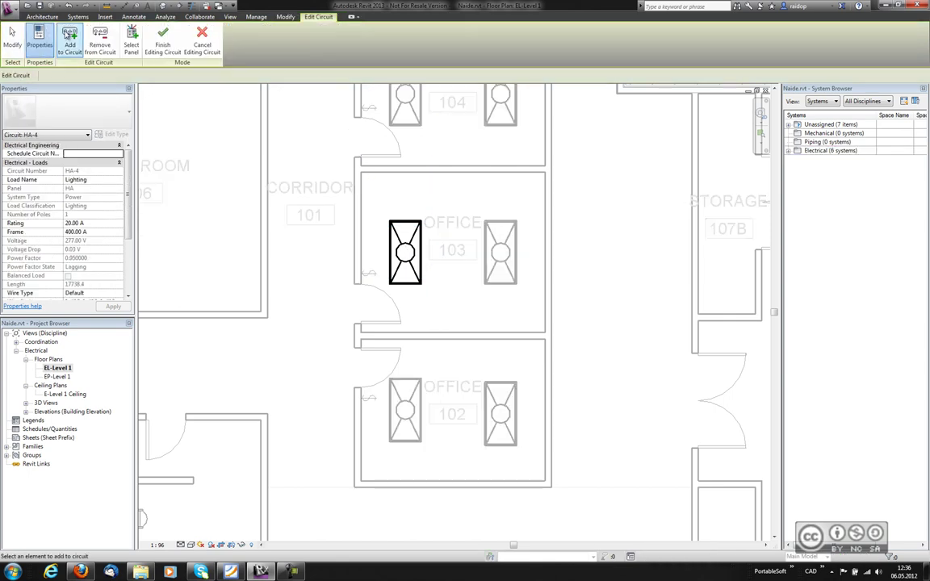
{"action": "left_click", "coordinate": [501, 252]}
{"action": "left_click", "coordinate": [162, 40]}
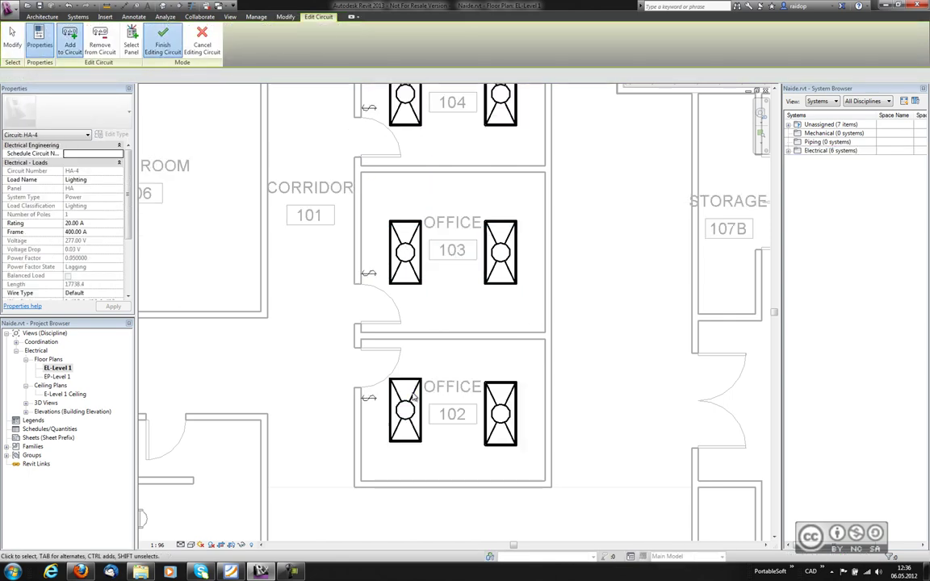
Circuit both Office 102 troffers together as HA-6, then select the Office 104 circuit
{"action": "left_click", "coordinate": [405, 400]}
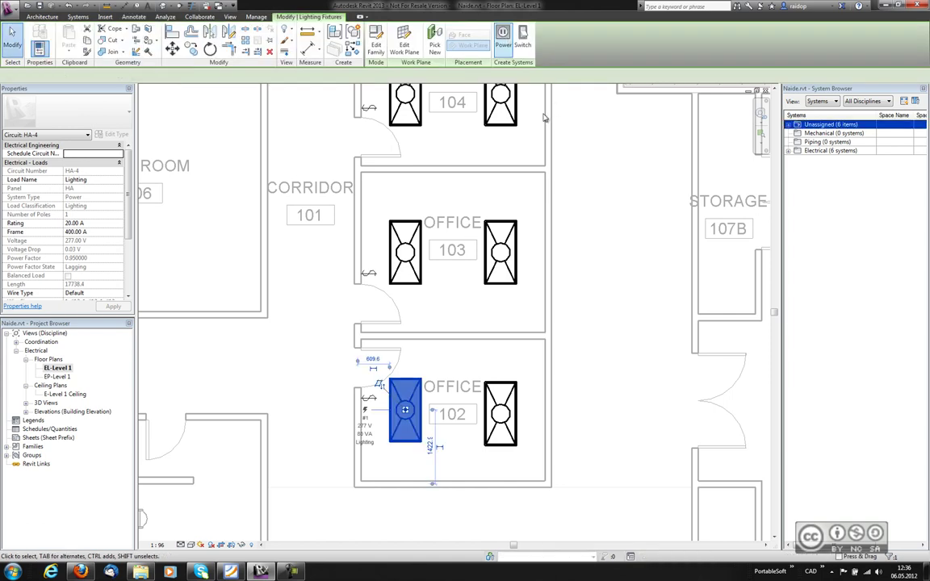
{"action": "left_click", "coordinate": [355, 36]}
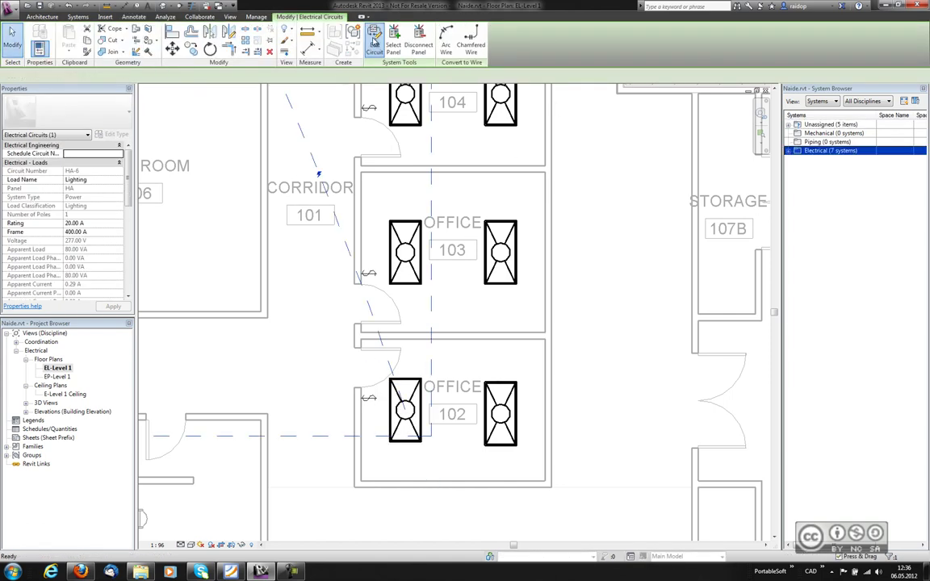
{"action": "left_click", "coordinate": [373, 40]}
{"action": "left_click", "coordinate": [502, 414]}
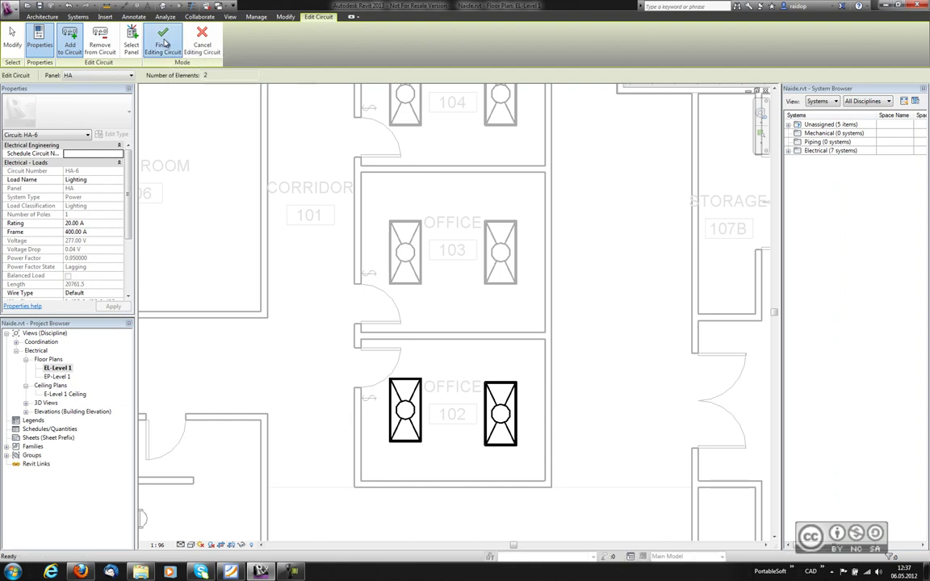
{"action": "left_click", "coordinate": [162, 40]}
{"action": "middle_click_drag", "start_coordinate": [421, 122], "coordinate": [418, 234]}
{"action": "key", "text": "Tab"}
{"action": "left_click", "coordinate": [396, 232]}
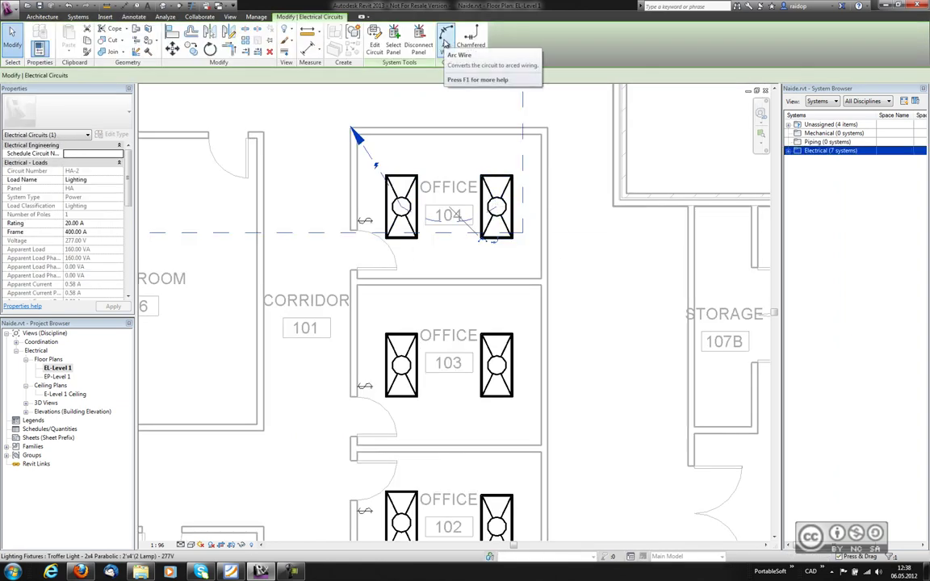
Generate arc wiring for the Office 104, 103 and 102 lighting circuits
{"action": "left_click", "coordinate": [446, 40]}
{"action": "key", "text": "Tab"}
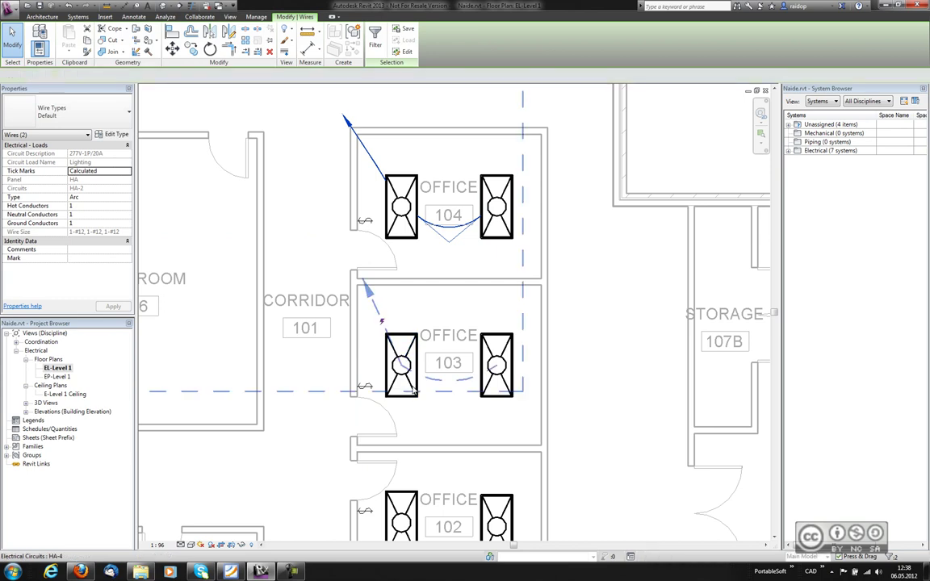
{"action": "left_click", "coordinate": [413, 390]}
{"action": "left_click", "coordinate": [445, 40]}
{"action": "middle_click_drag", "start_coordinate": [418, 519], "coordinate": [425, 416]}
{"action": "key", "text": "Tab"}
{"action": "left_click", "coordinate": [425, 415]}
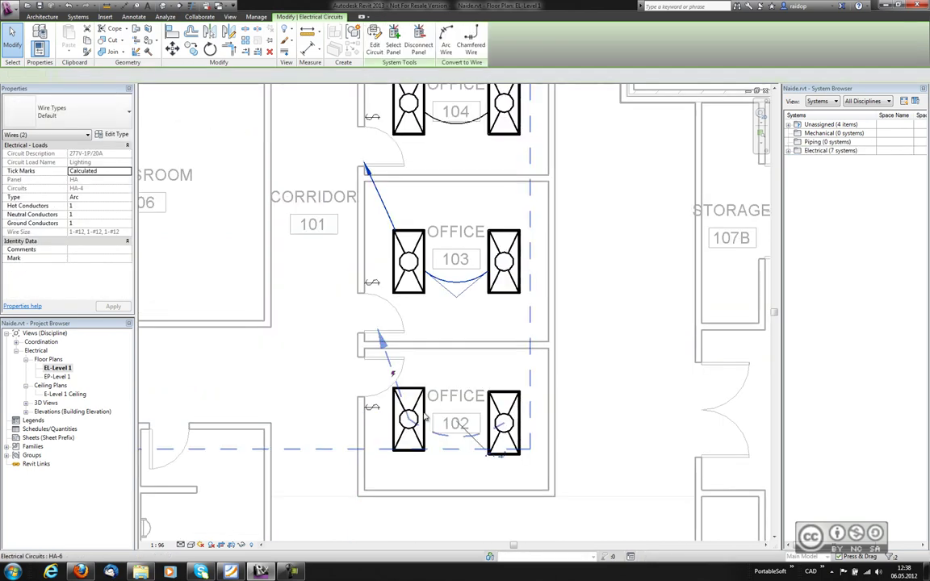
{"action": "left_click", "coordinate": [445, 41]}
{"action": "key", "text": "Escape"}
Reroute the Office 102 and 103 home runs to the Office 103 and 104 troffers
{"action": "left_click", "coordinate": [388, 361]}
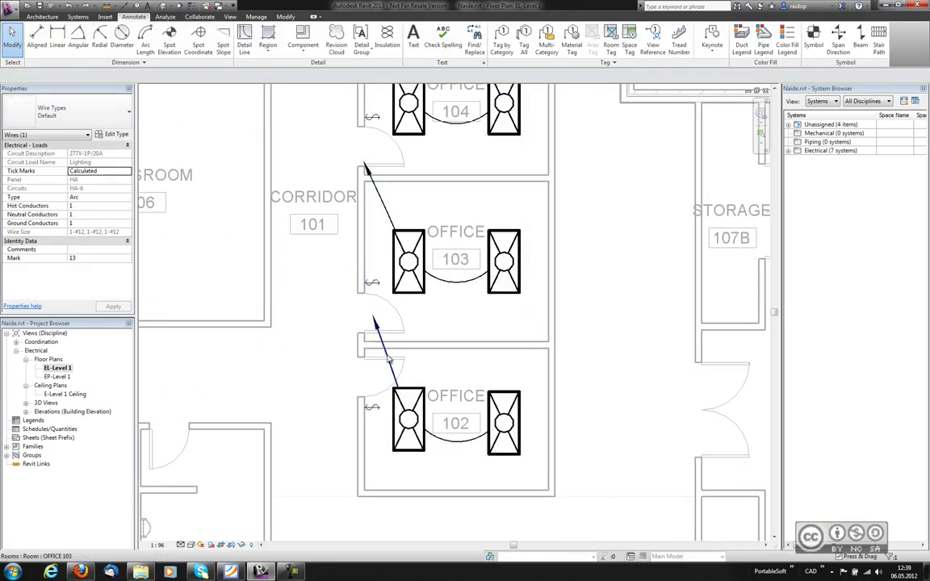
{"action": "key", "text": "Escape"}
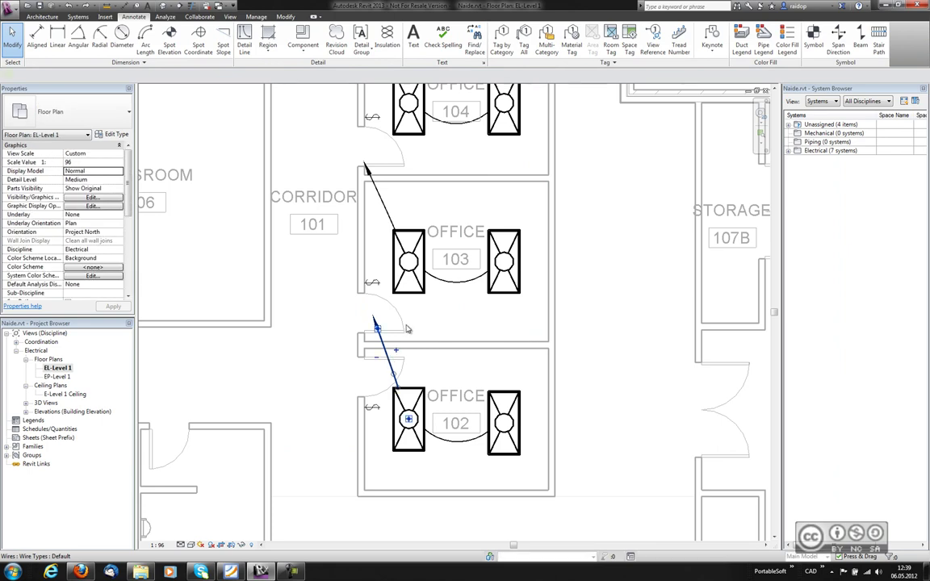
{"action": "left_click", "coordinate": [408, 328]}
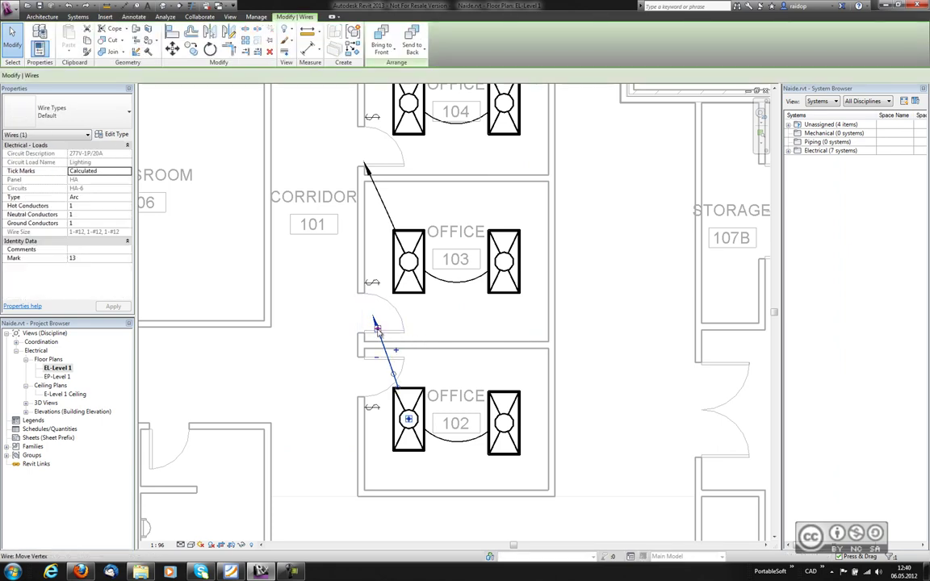
{"action": "left_click_drag", "start_coordinate": [377, 328], "coordinate": [410, 263]}
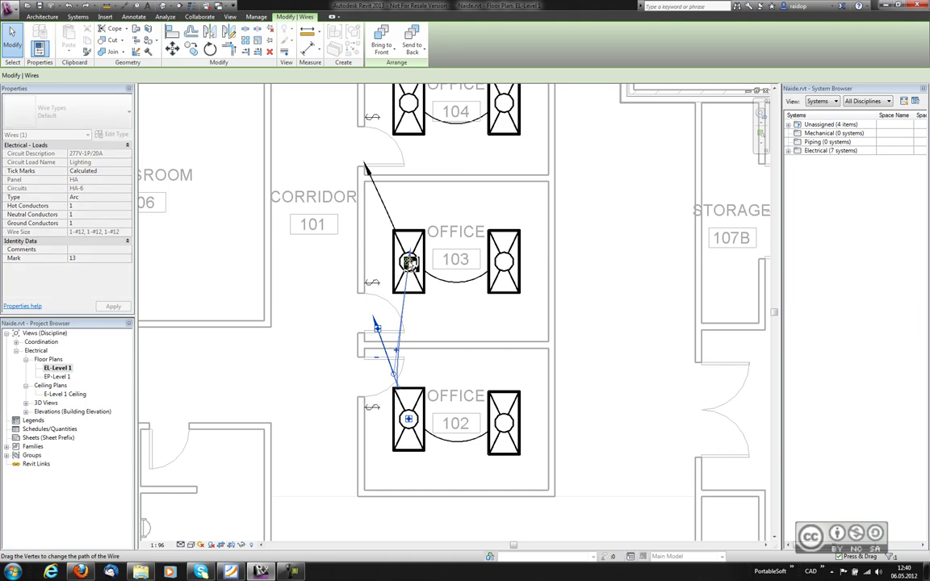
{"action": "middle_click_drag", "start_coordinate": [410, 263], "coordinate": [415, 320]}
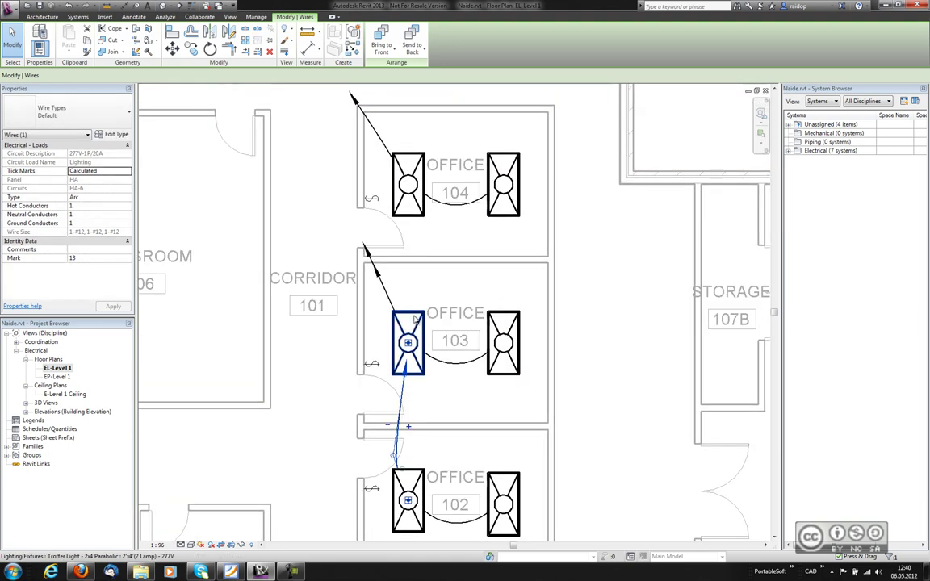
{"action": "left_click", "coordinate": [398, 266]}
{"action": "left_click_drag", "start_coordinate": [368, 255], "coordinate": [412, 191]}
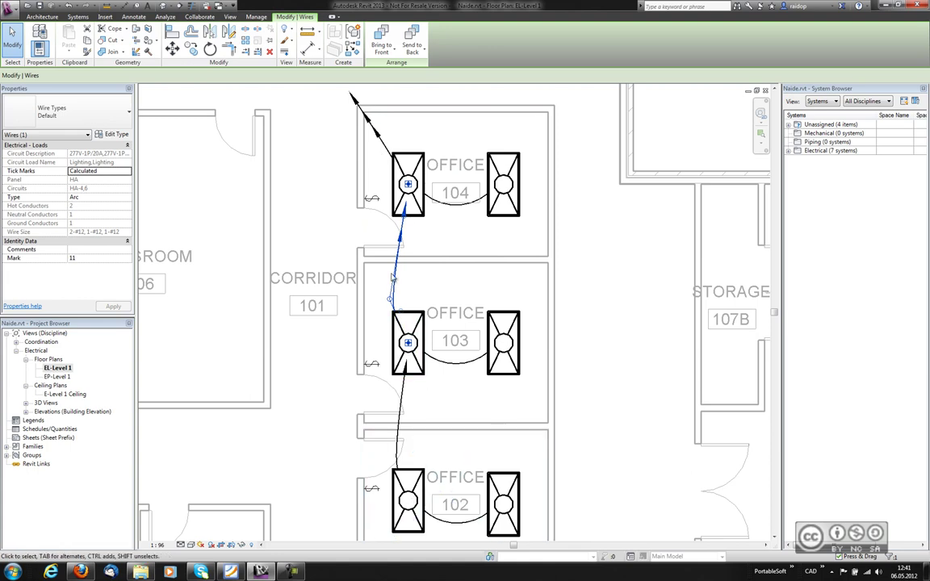
{"action": "left_click", "coordinate": [447, 237]}
{"action": "middle_click_drag", "start_coordinate": [442, 365], "coordinate": [431, 338]}
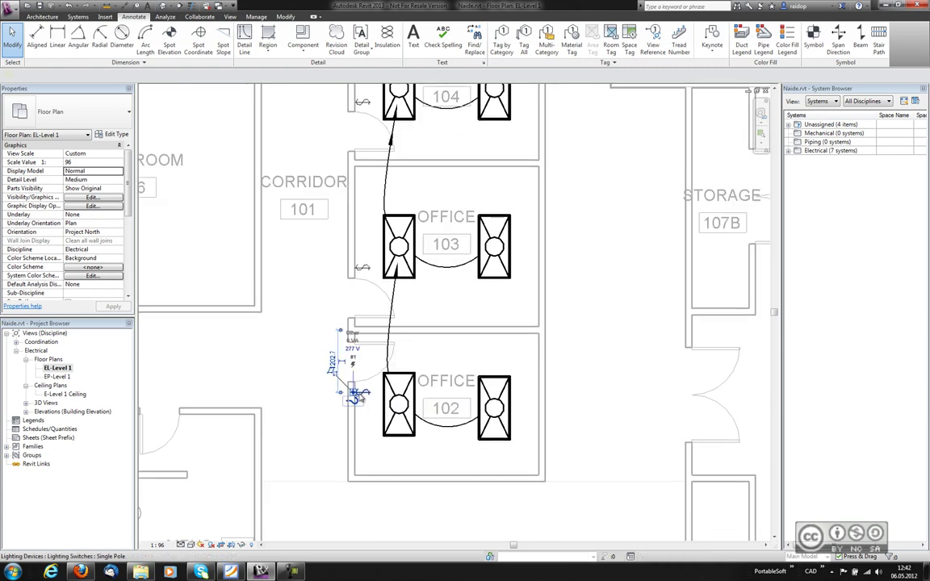
Add the Office 102 light switch to its troffers' circuit and arc-wire it
{"action": "left_click", "coordinate": [356, 395]}
{"action": "right_click", "coordinate": [353, 395]}
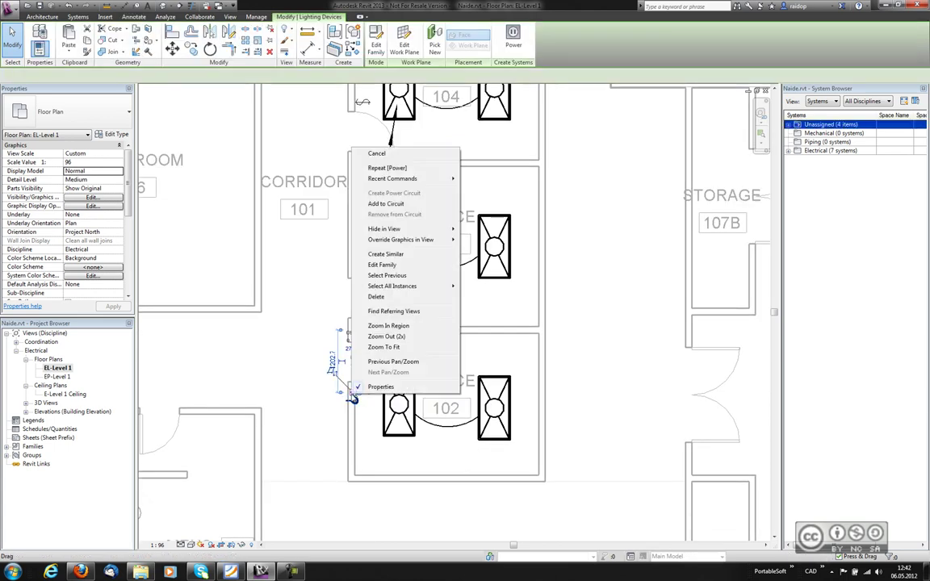
{"action": "left_click", "coordinate": [385, 207]}
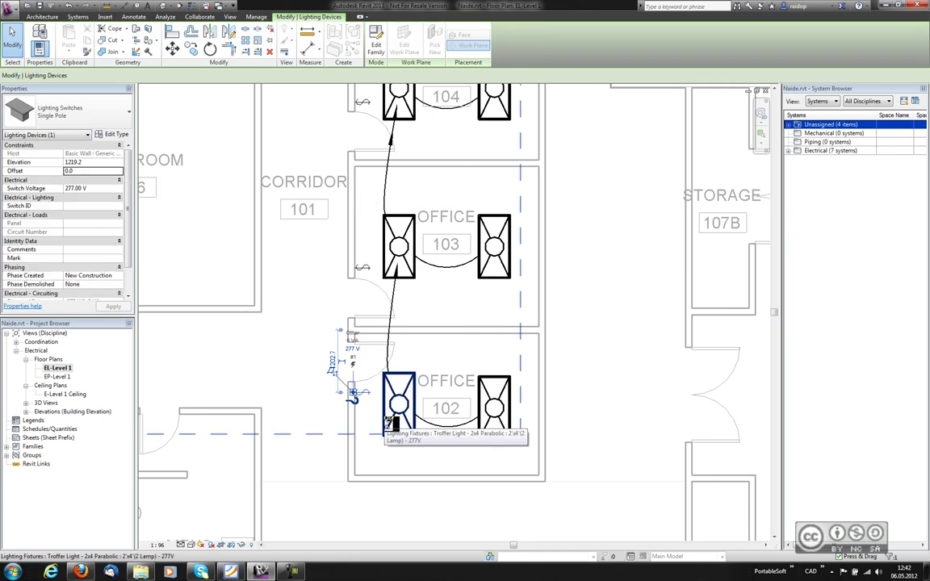
{"action": "left_click", "coordinate": [390, 419]}
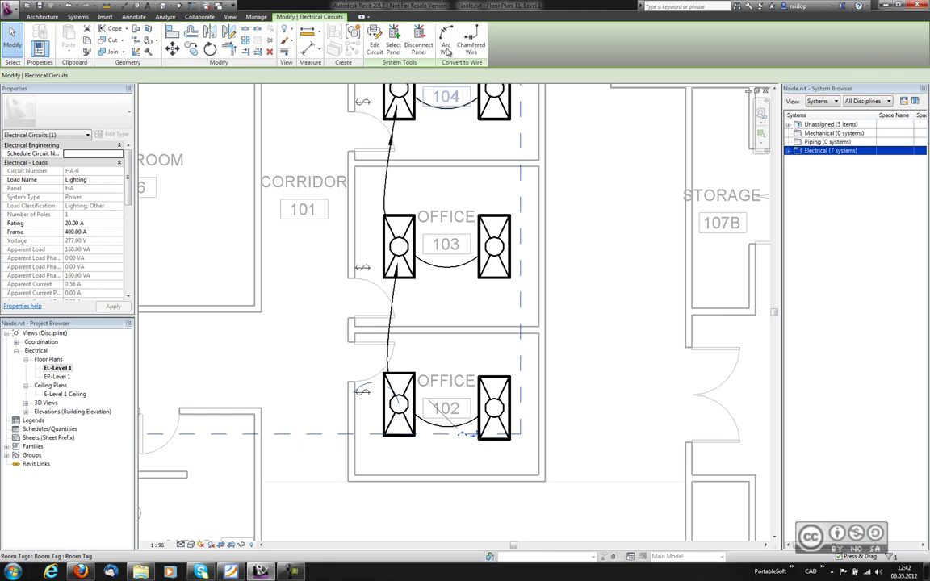
{"action": "left_click", "coordinate": [448, 52]}
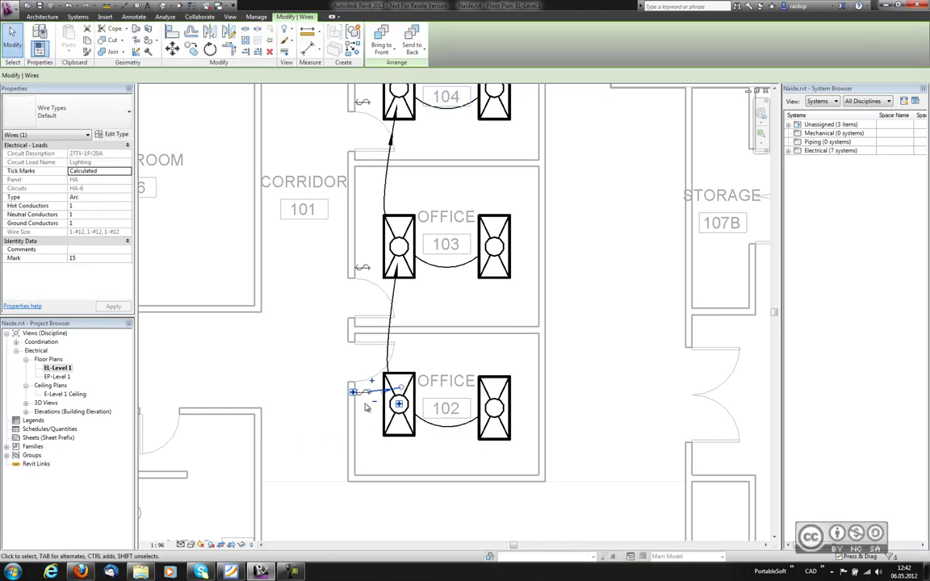
{"action": "key", "text": "Escape"}
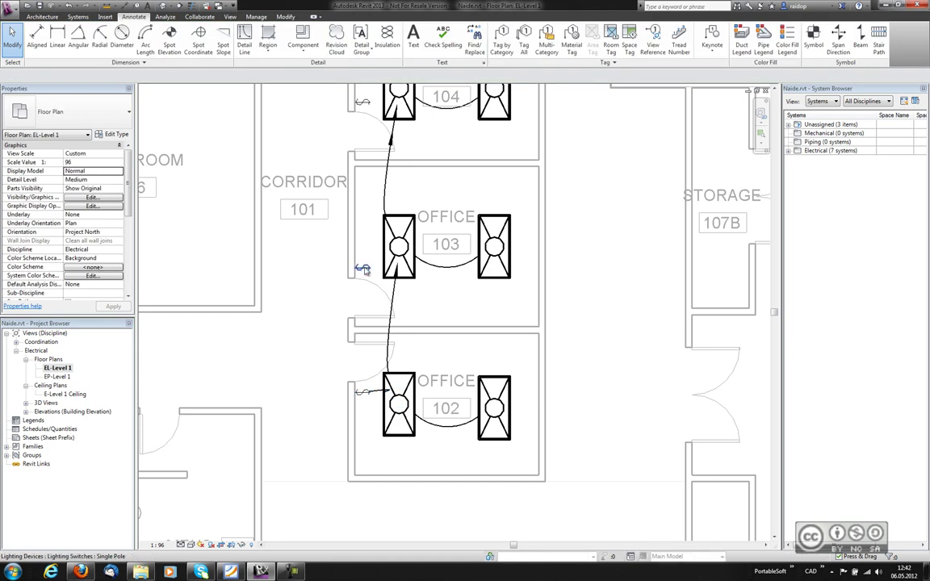
Add the Office 103 and 104 switches to their troffers' circuits and arc-wire the Office 104 switch
{"action": "left_click", "coordinate": [363, 268]}
{"action": "right_click", "coordinate": [359, 268]}
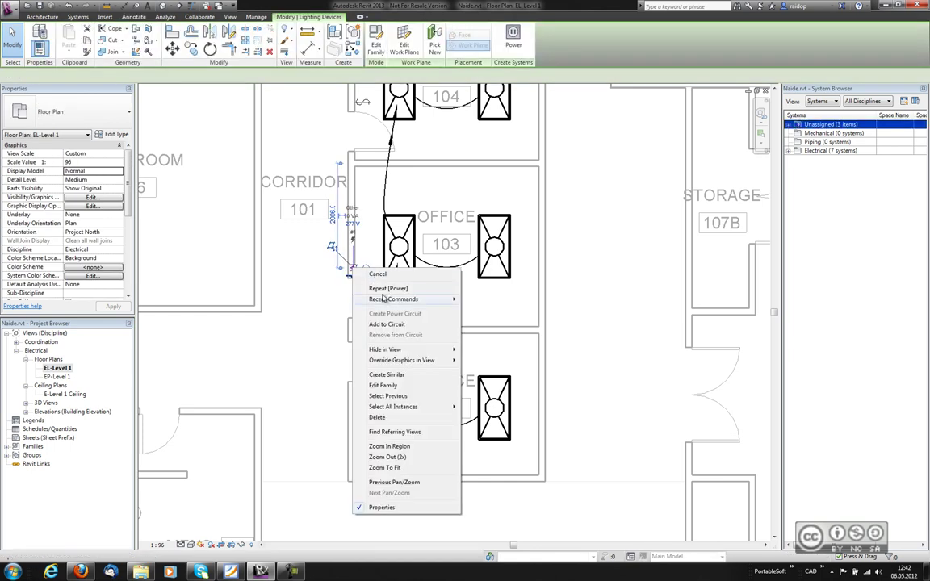
{"action": "left_click", "coordinate": [385, 324]}
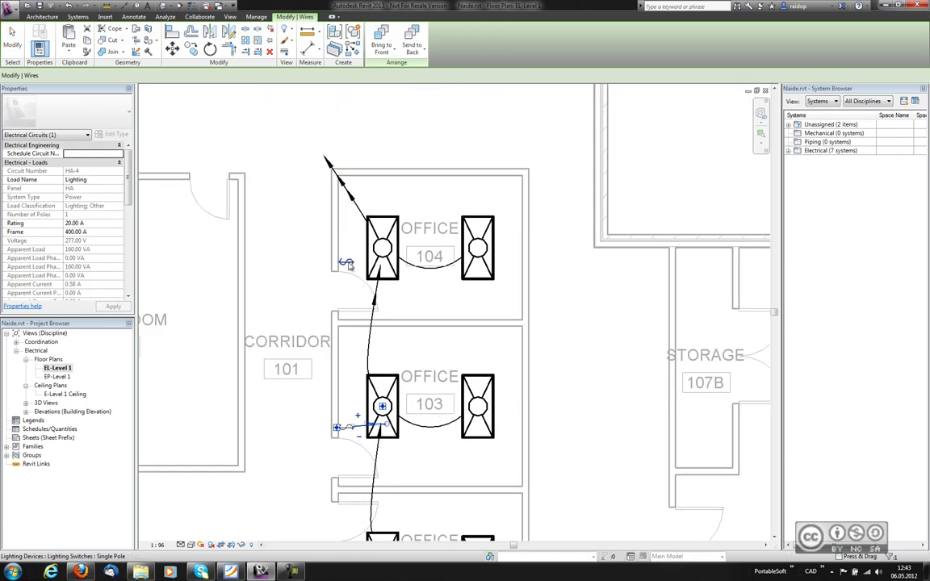
{"action": "left_click", "coordinate": [339, 265]}
{"action": "right_click", "coordinate": [339, 264]}
{"action": "left_click", "coordinate": [365, 306]}
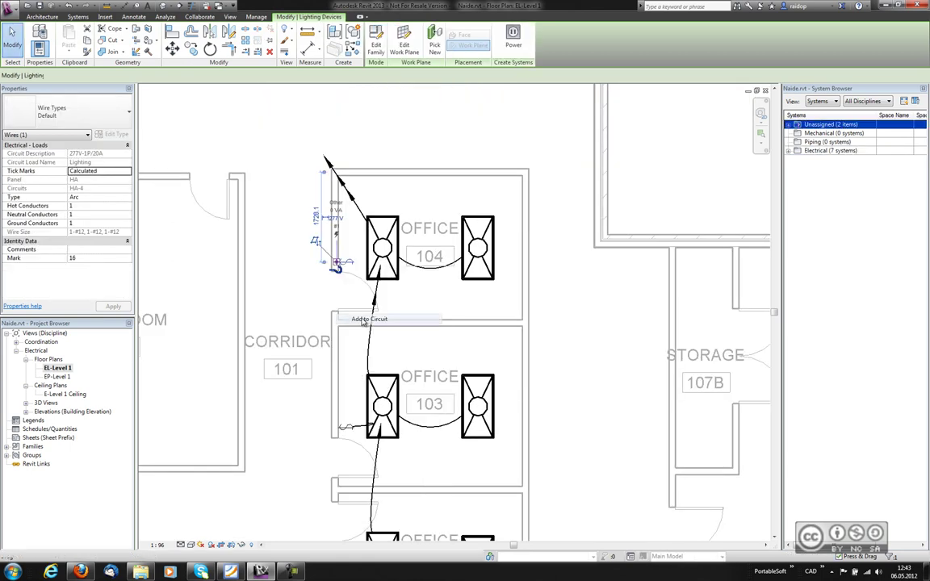
{"action": "left_click", "coordinate": [433, 304]}
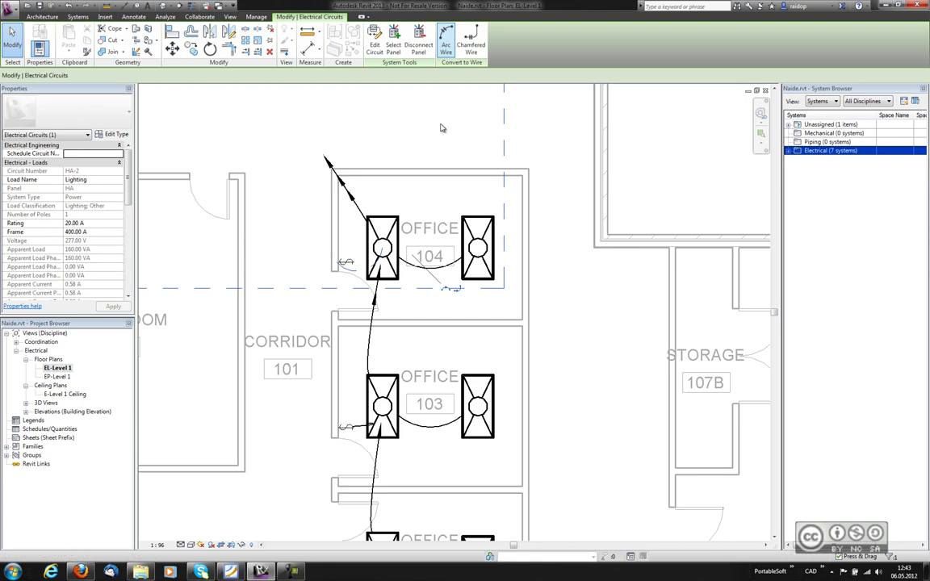
{"action": "left_click", "coordinate": [352, 264]}
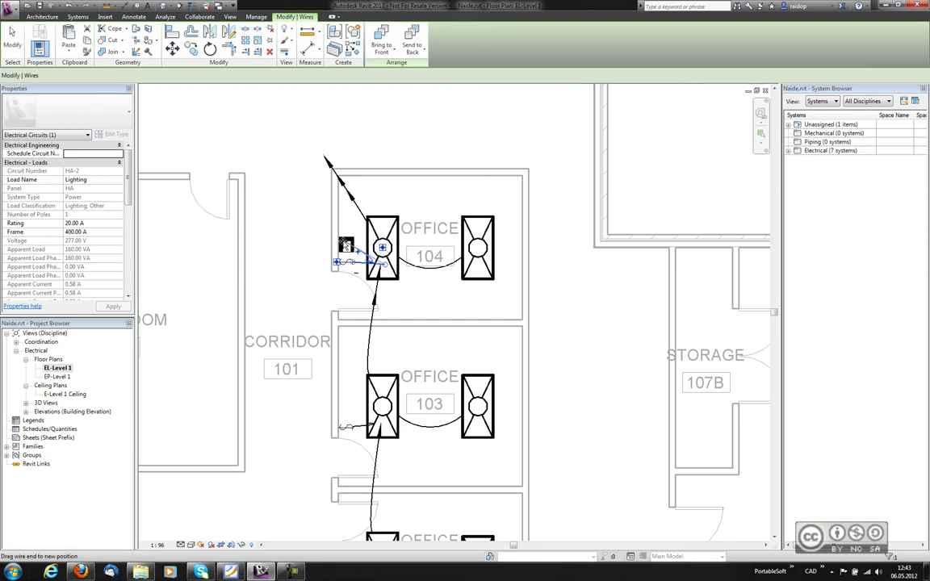
{"action": "left_click", "coordinate": [356, 255]}
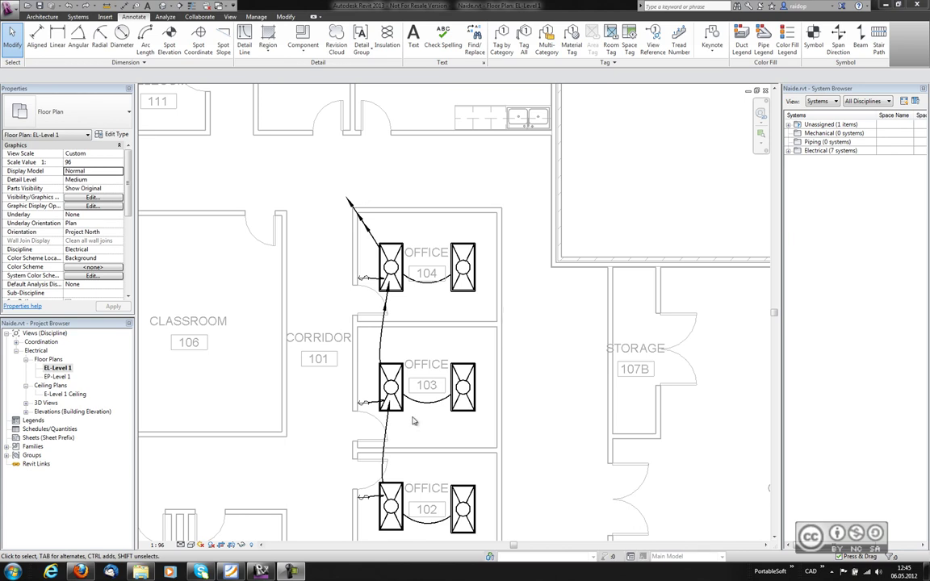
Delete the curved wire between the two Office 103 fixtures
{"action": "scroll", "coordinate": [413, 421], "scroll_direction": "up", "scroll_amount": 2}
{"action": "left_click", "coordinate": [422, 393]}
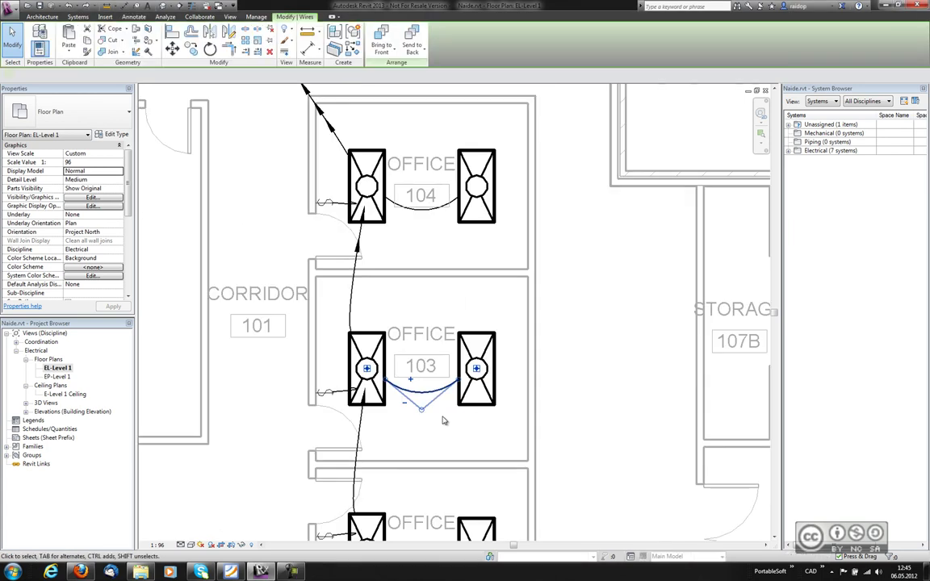
{"action": "left_click", "coordinate": [438, 426]}
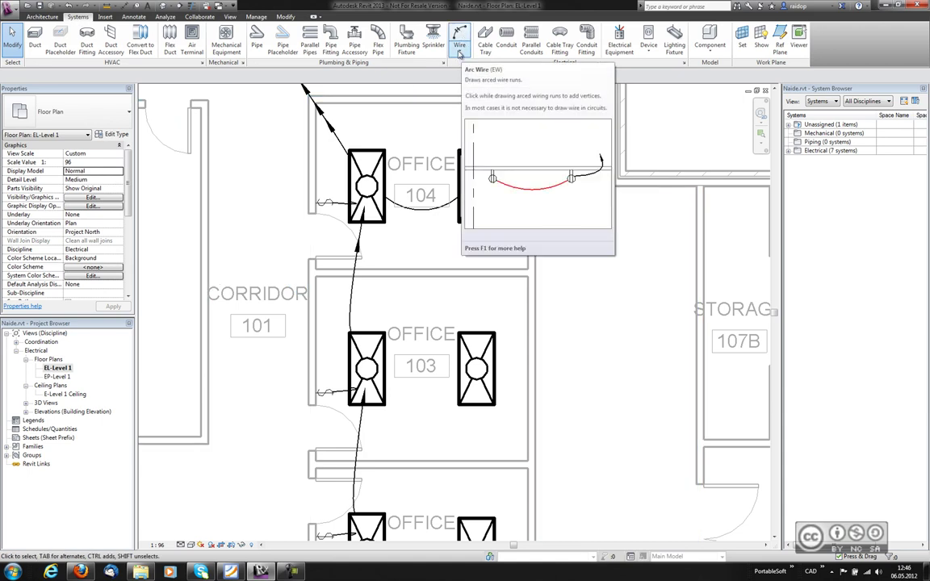
Switch to Arc Wire drawing from the Systems tab Wire drop-down
{"action": "left_click", "coordinate": [463, 53]}
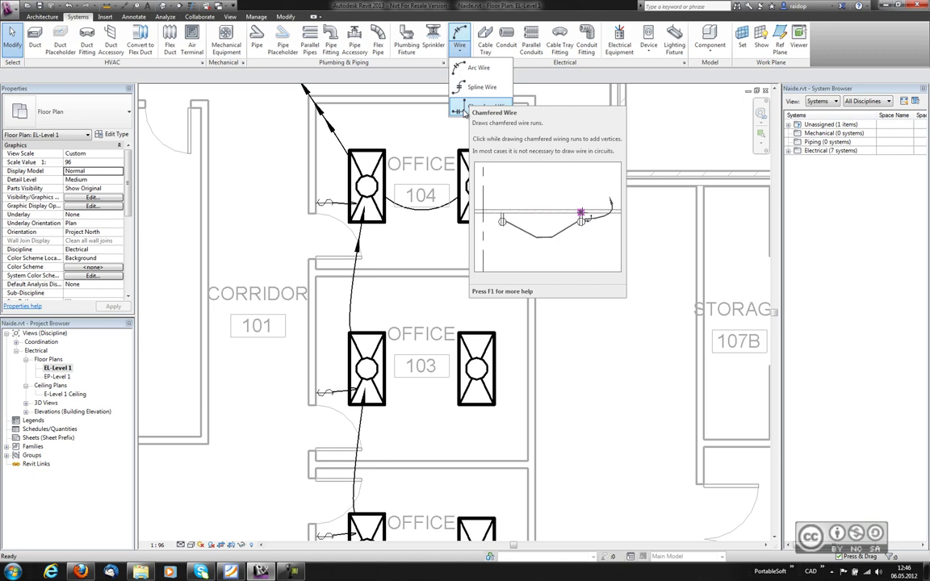
{"action": "key", "text": "Escape"}
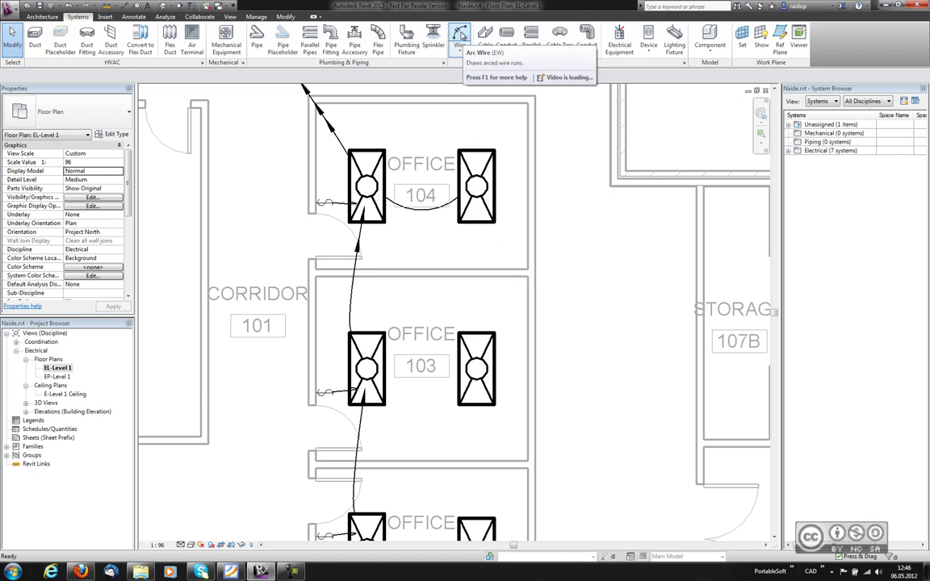
{"action": "left_click", "coordinate": [461, 35]}
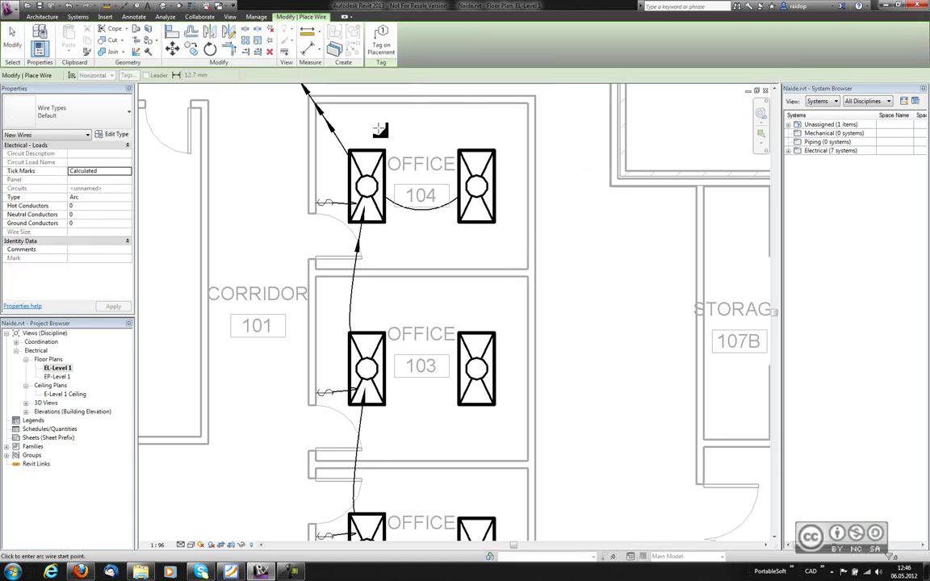
With Tag on Placement on, wire the left Office 103 fixture to the right one
{"action": "left_click", "coordinate": [118, 114]}
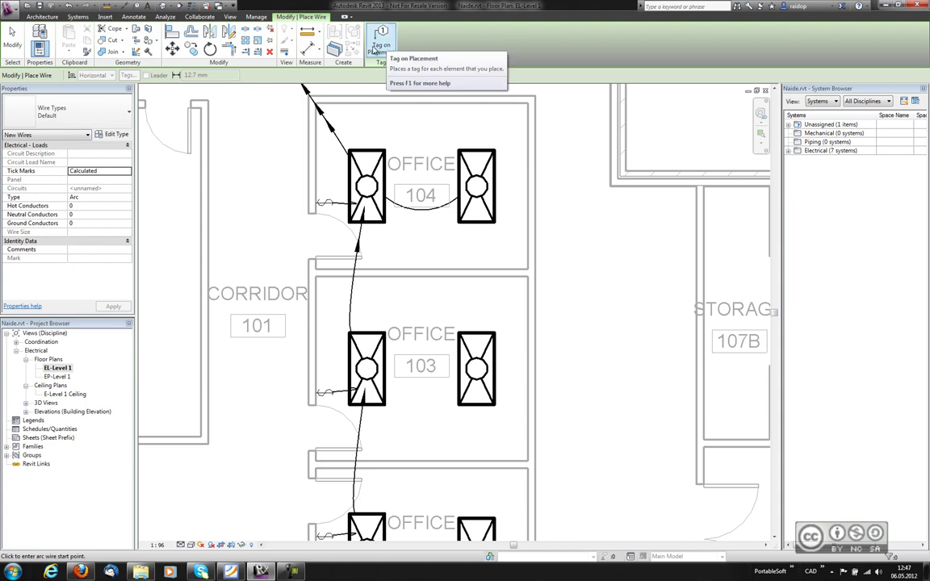
{"action": "left_click", "coordinate": [381, 41]}
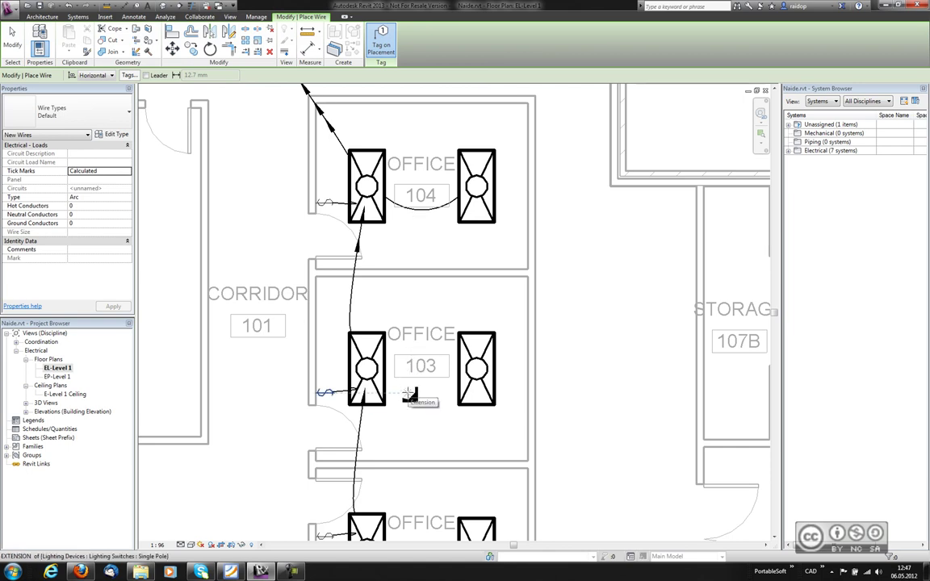
{"action": "left_click", "coordinate": [367, 370]}
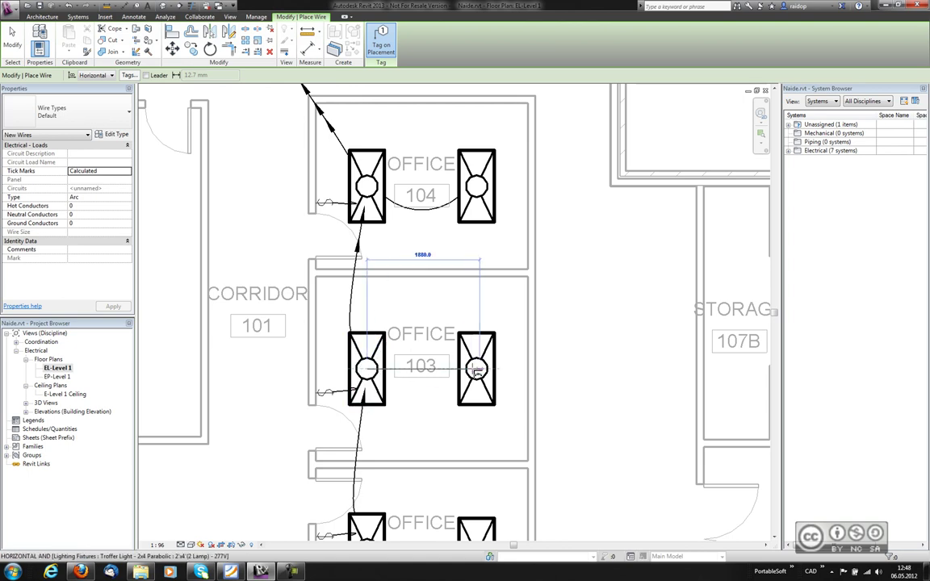
{"action": "left_click", "coordinate": [477, 370]}
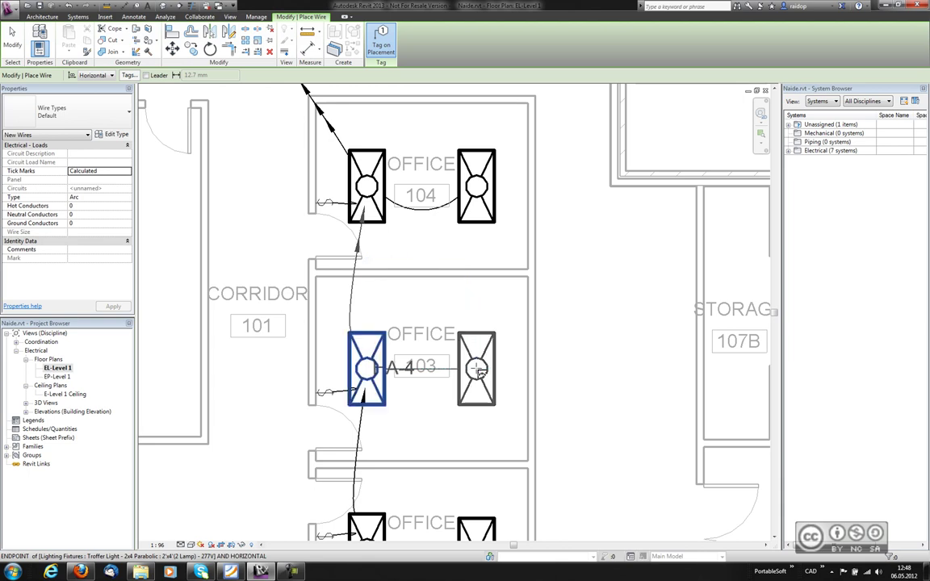
{"action": "key", "text": "Escape"}
Select the new HA-4 wire and then the right Office 103 fixture to check them
{"action": "left_click", "coordinate": [455, 383]}
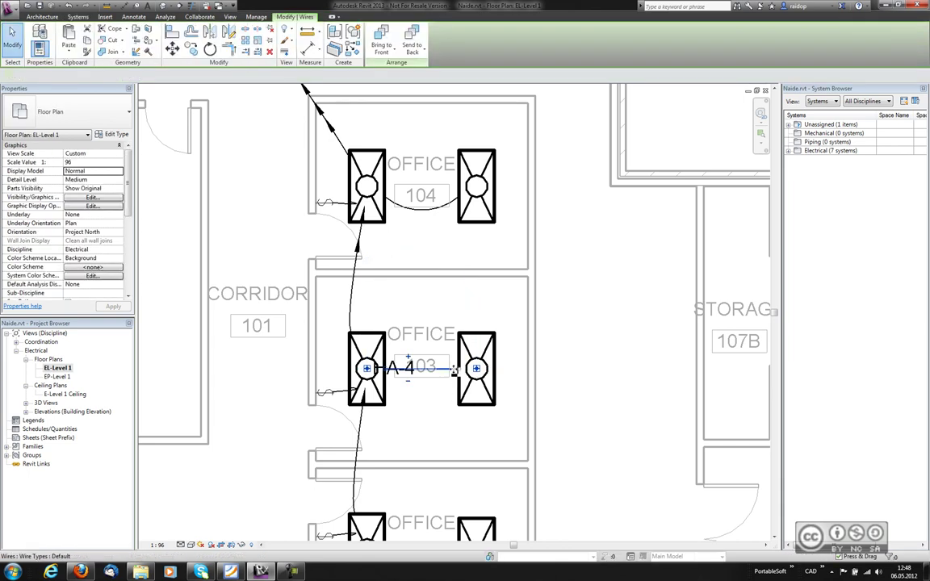
{"action": "left_click", "coordinate": [454, 370]}
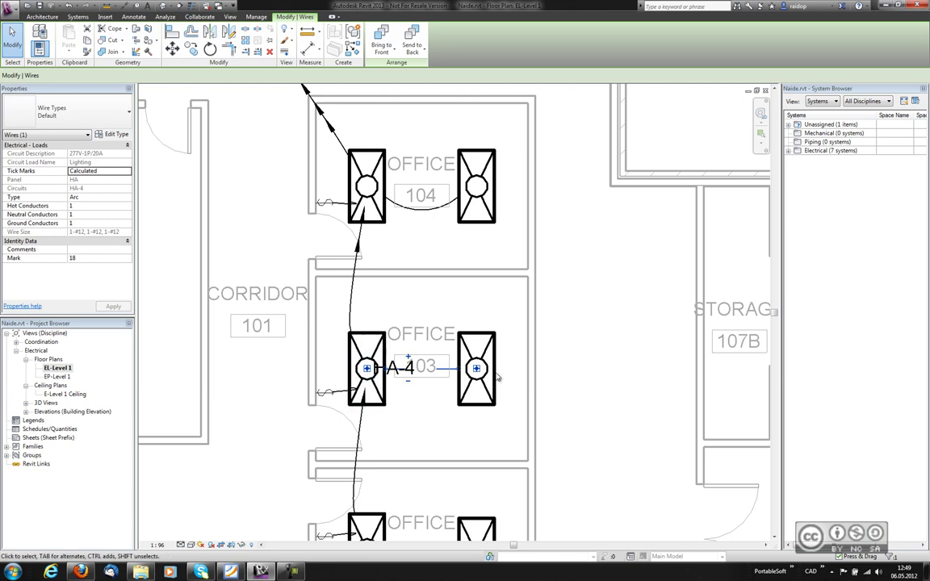
{"action": "left_click", "coordinate": [468, 386]}
{"action": "left_click_drag", "start_coordinate": [484, 333], "coordinate": [476, 288]}
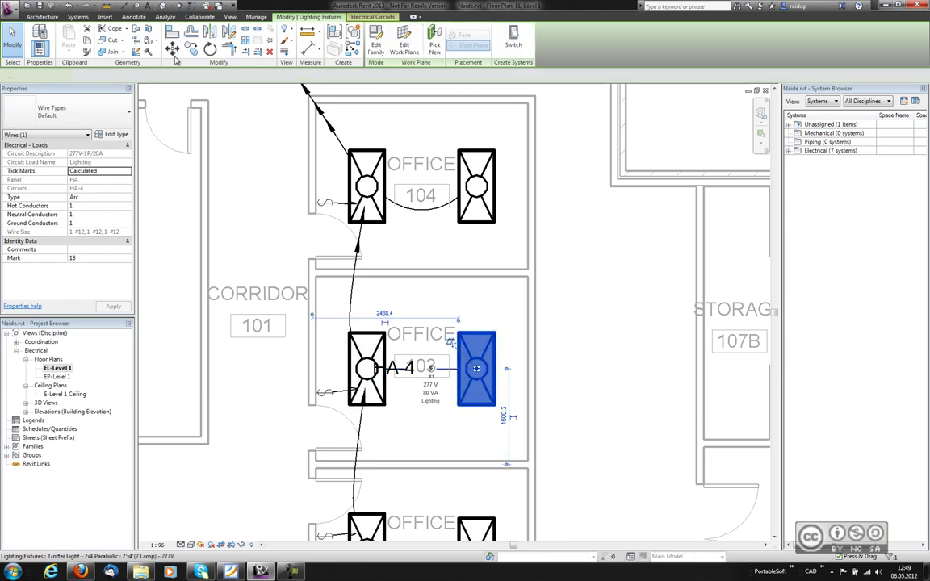
{"action": "left_click", "coordinate": [476, 291]}
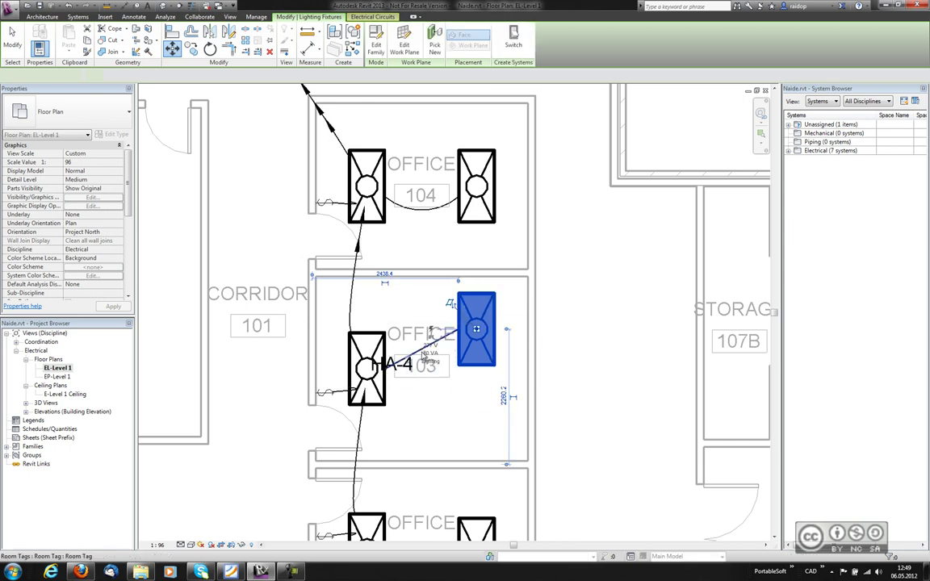
{"action": "key", "text": "Escape"}
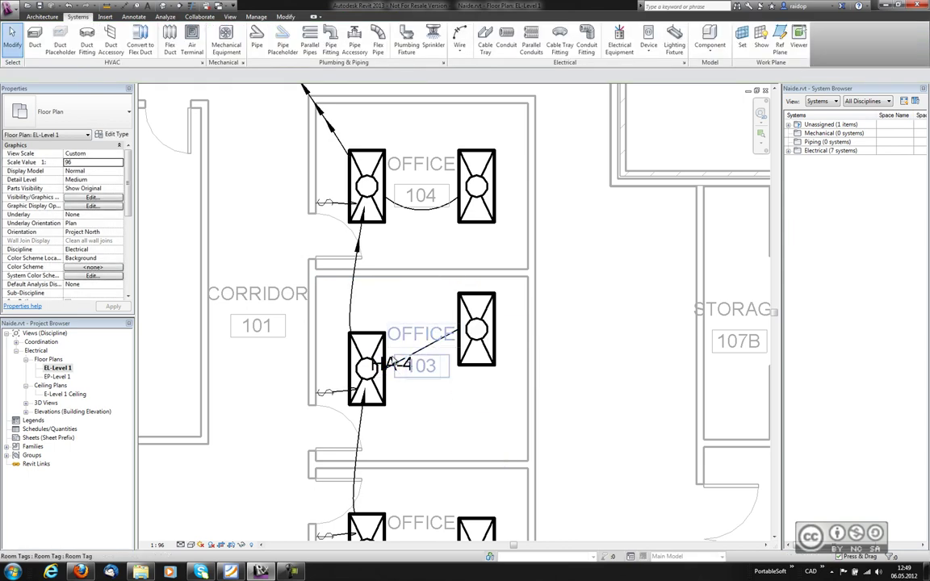
{"action": "left_click_drag", "start_coordinate": [390, 365], "coordinate": [431, 391]}
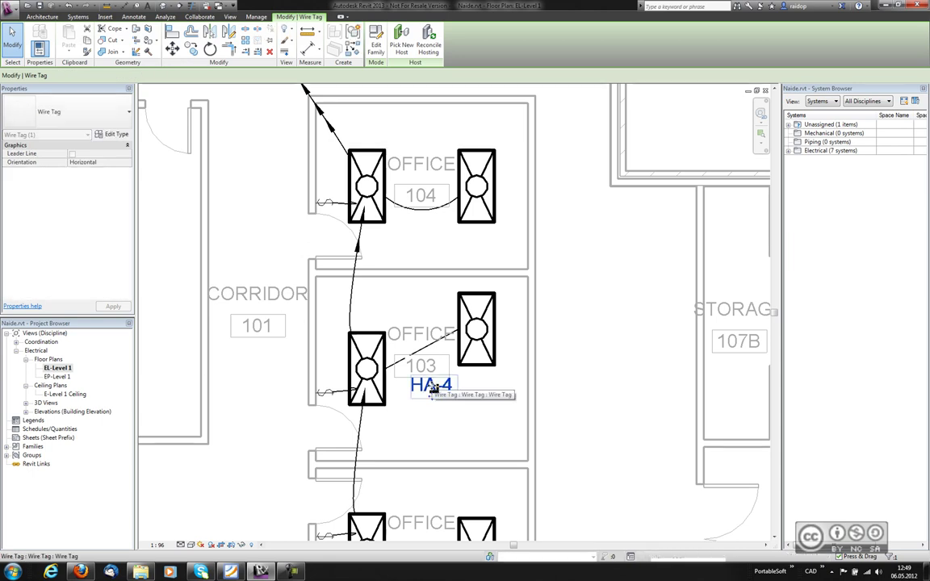
{"action": "key", "text": "ctrl+z"}
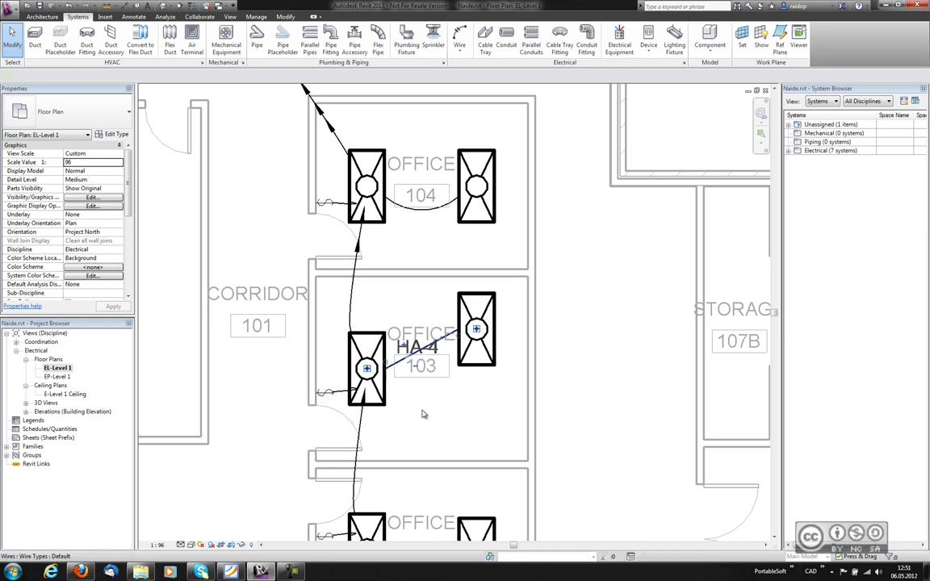
Replace the straight Office 103 wire with an arc wire curving below the two lights
{"action": "left_click", "coordinate": [394, 383]}
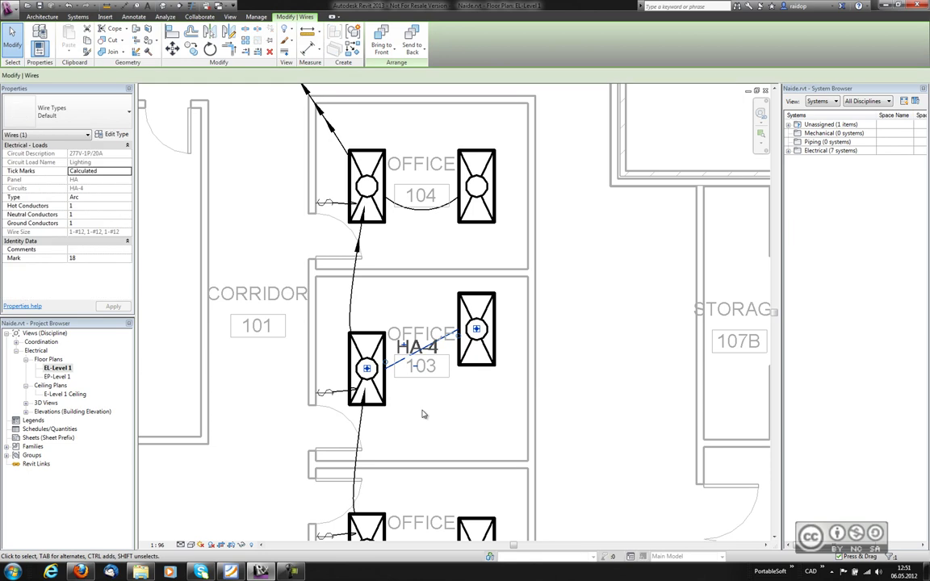
{"action": "key", "text": "Escape"}
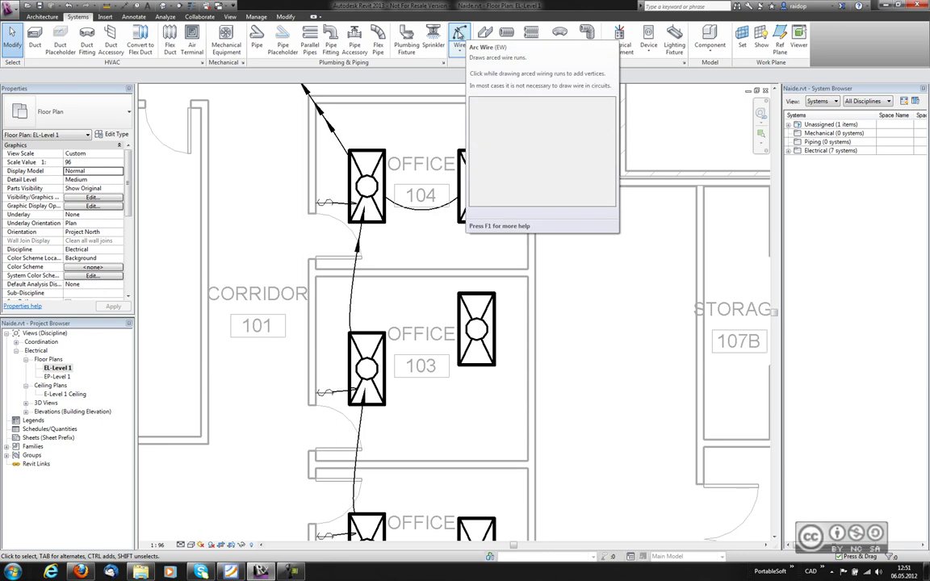
{"action": "left_click", "coordinate": [460, 34]}
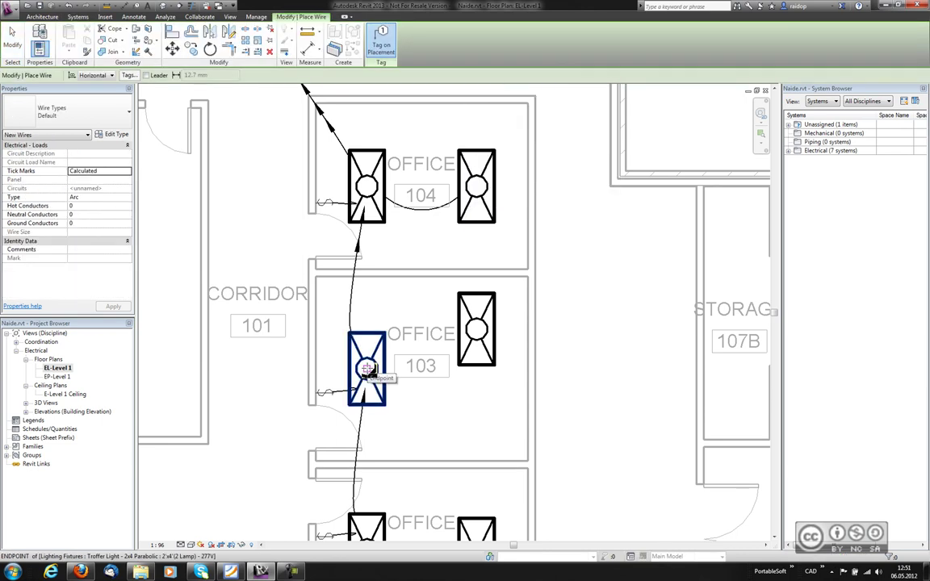
{"action": "left_click", "coordinate": [368, 369]}
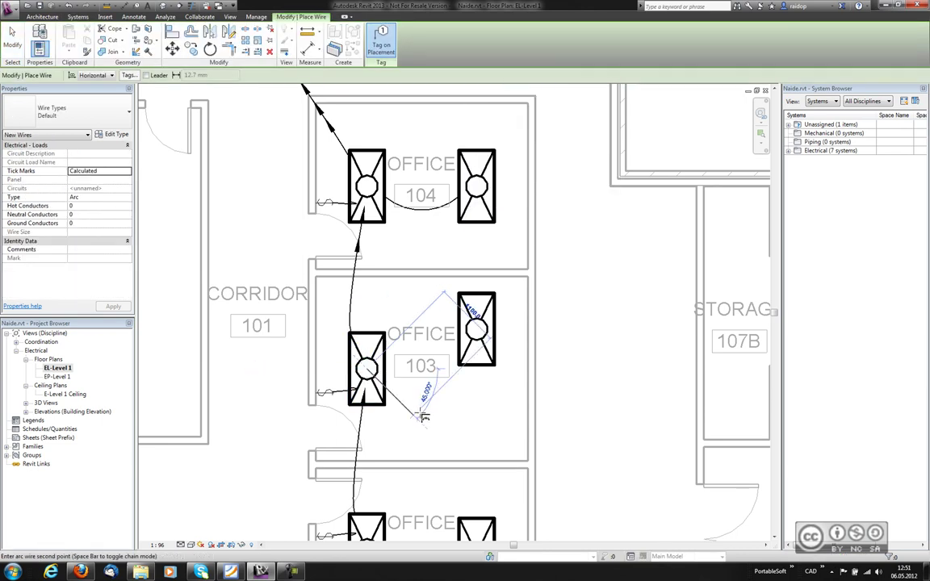
{"action": "left_click", "coordinate": [444, 418]}
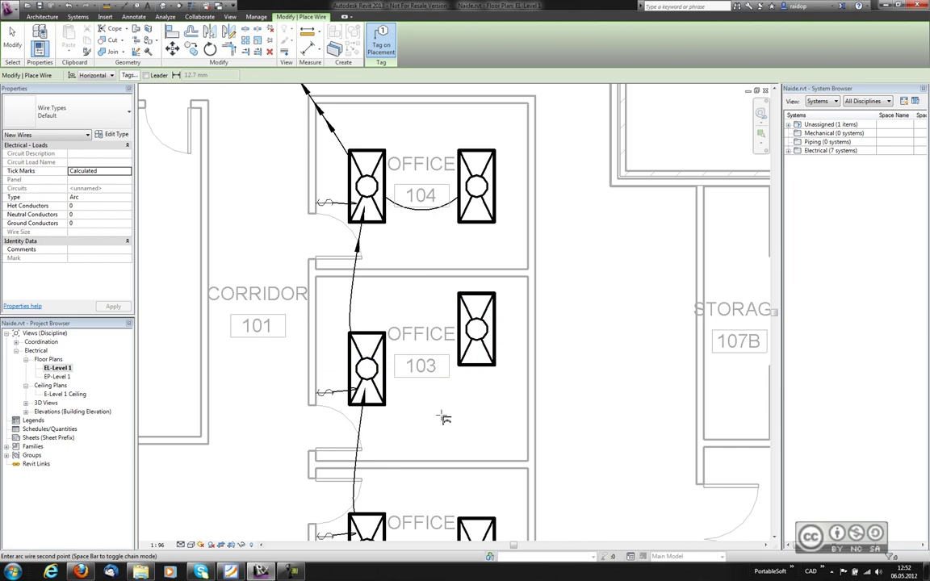
{"action": "left_click", "coordinate": [476, 331]}
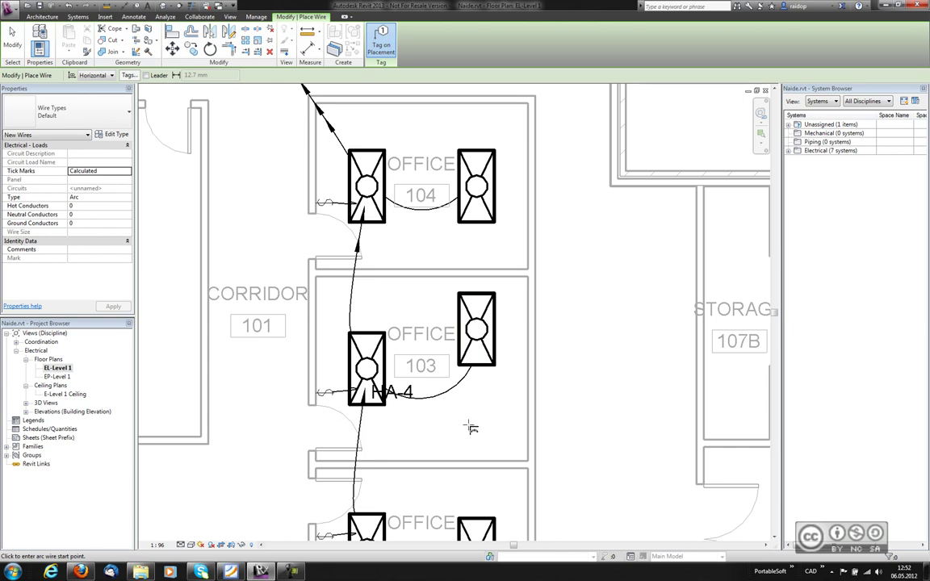
{"action": "key", "text": "Escape"}
Move the HA-4 wire tag below the new arc
{"action": "left_click_drag", "start_coordinate": [393, 401], "coordinate": [445, 420]}
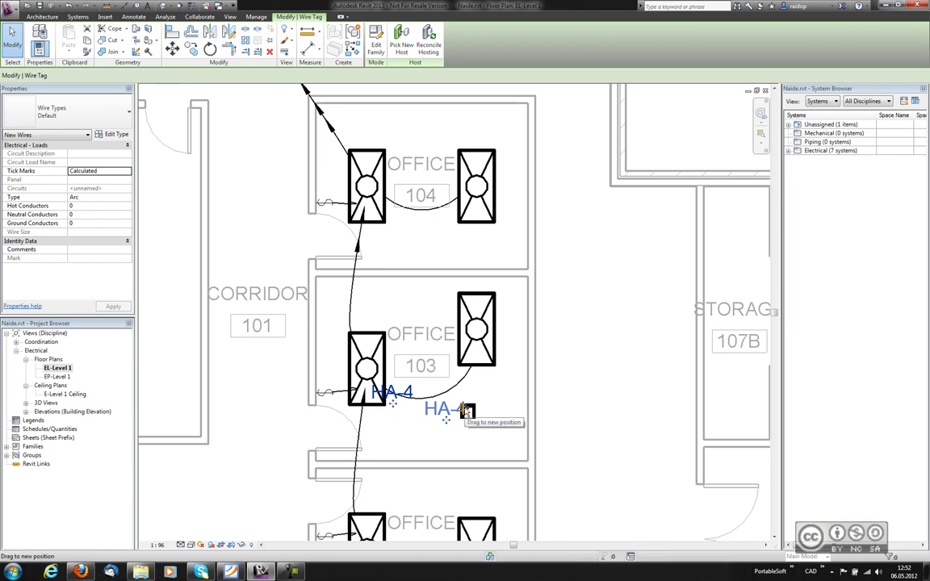
{"action": "key", "text": "Escape"}
{"action": "middle_click_drag", "start_coordinate": [458, 118], "coordinate": [526, 215]}
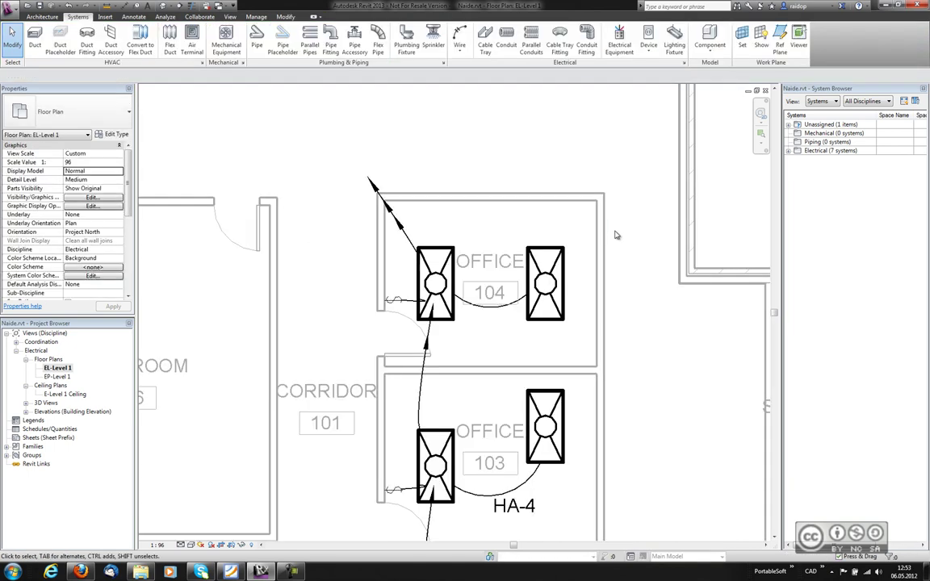
{"action": "left_click", "coordinate": [458, 32]}
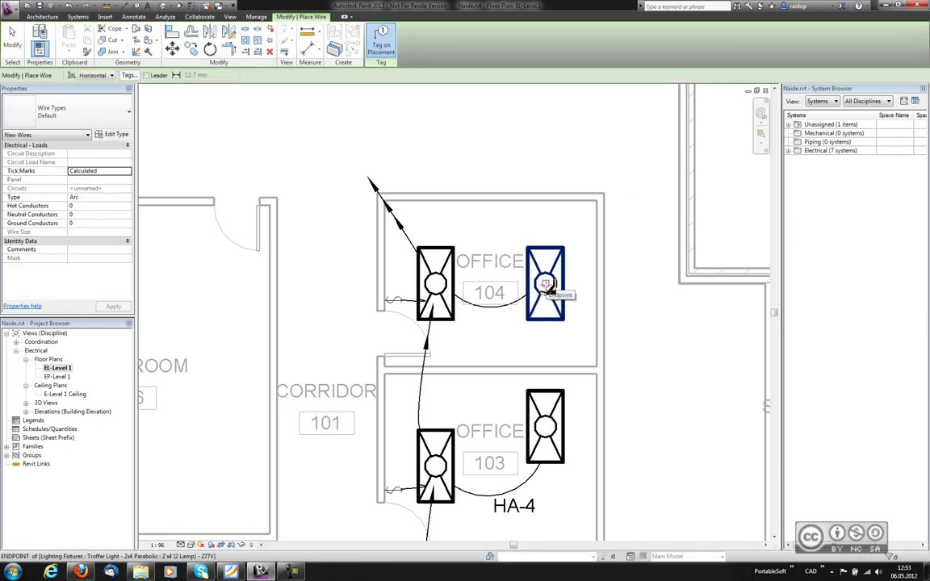
{"action": "left_click", "coordinate": [545, 284]}
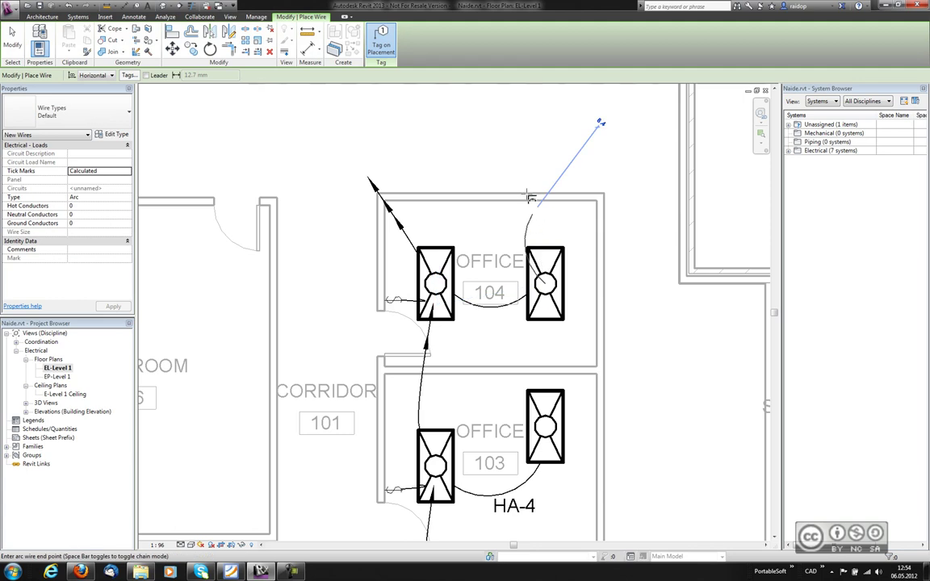
{"action": "left_click", "coordinate": [478, 151]}
{"action": "left_click", "coordinate": [521, 190]}
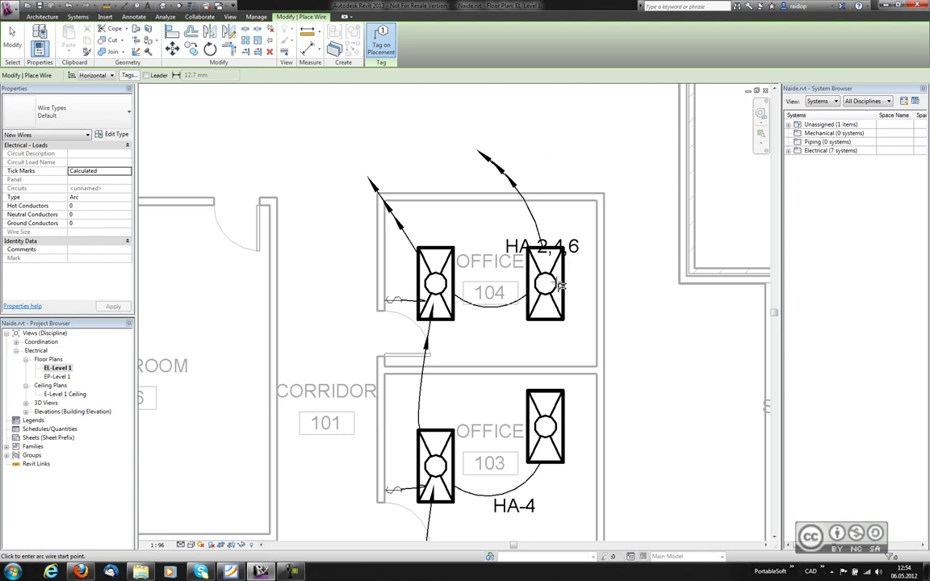
{"action": "key", "text": "Escape"}
{"action": "left_click", "coordinate": [524, 161]}
{"action": "key", "text": "Delete"}
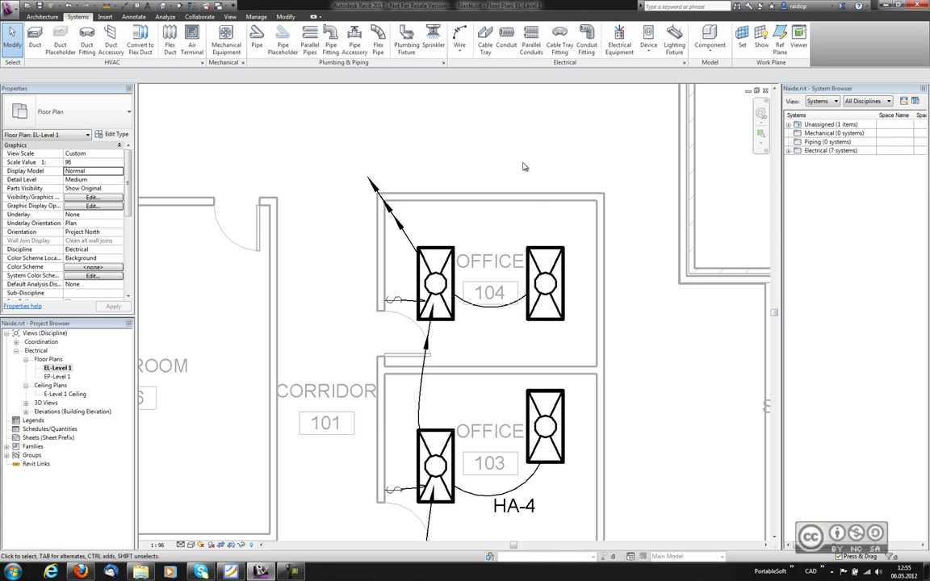
{"action": "left_click", "coordinate": [554, 255]}
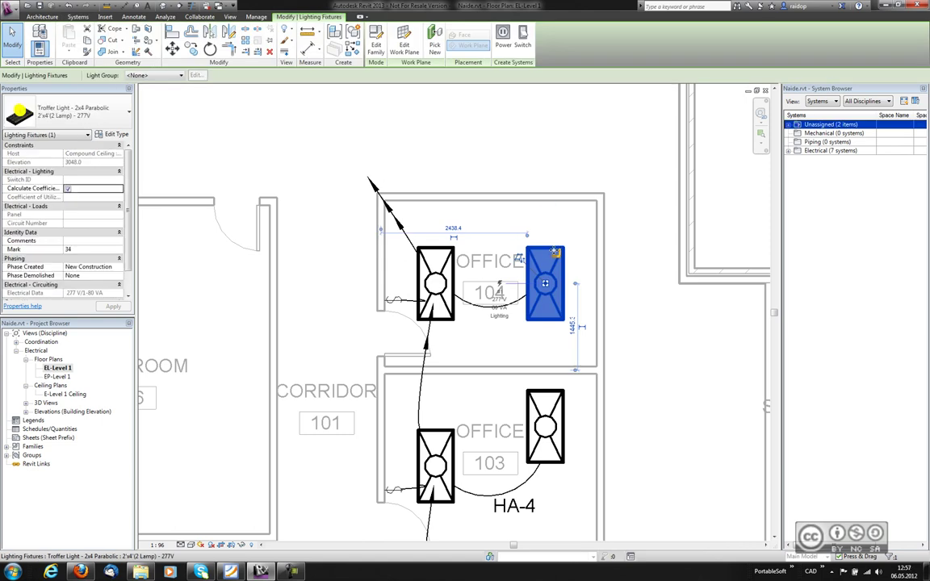
{"action": "key", "text": "m"}
{"action": "key", "text": "v"}
{"action": "left_click", "coordinate": [544, 282]}
Place the copied troffer in classroom 106 and draw an arced home run from it
{"action": "left_click", "coordinate": [190, 282]}
{"action": "key", "text": "Escape"}
{"action": "mouse_move", "coordinate": [189, 282]}
{"action": "middle_mouse_down"}
{"action": "mouse_move", "coordinate": [269, 305]}
{"action": "mouse_move", "coordinate": [357, 291]}
{"action": "middle_mouse_up"}
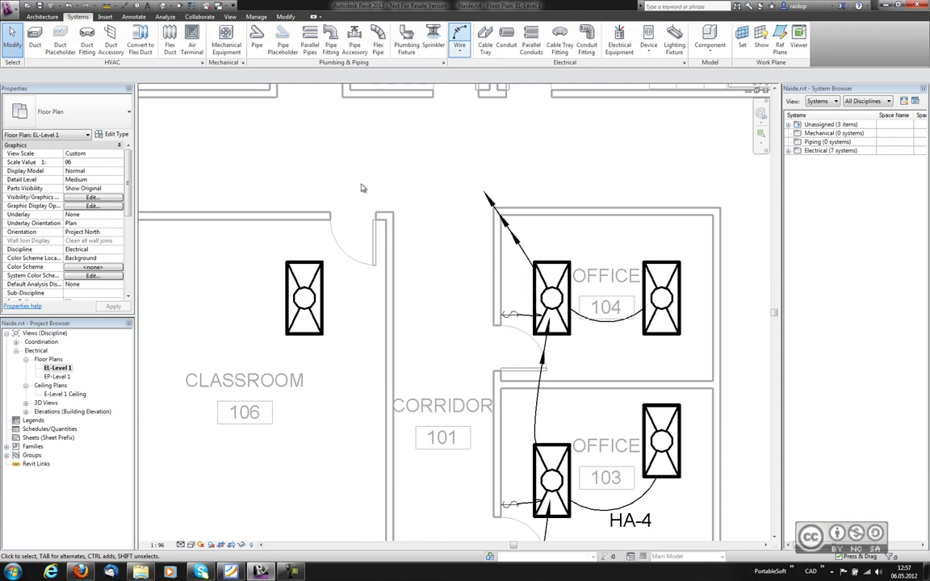
{"action": "left_click", "coordinate": [199, 297]}
{"action": "left_click", "coordinate": [211, 327]}
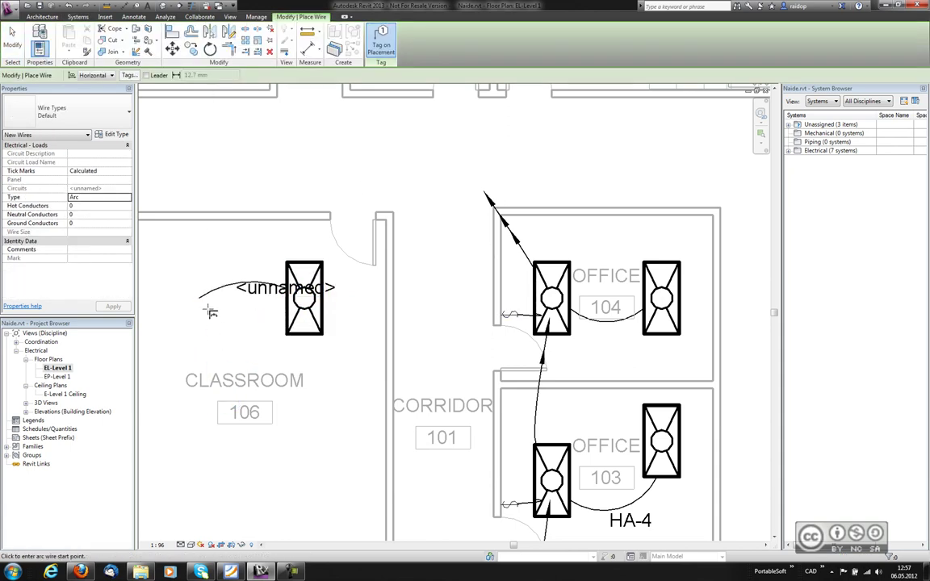
{"action": "key", "text": "Escape"}
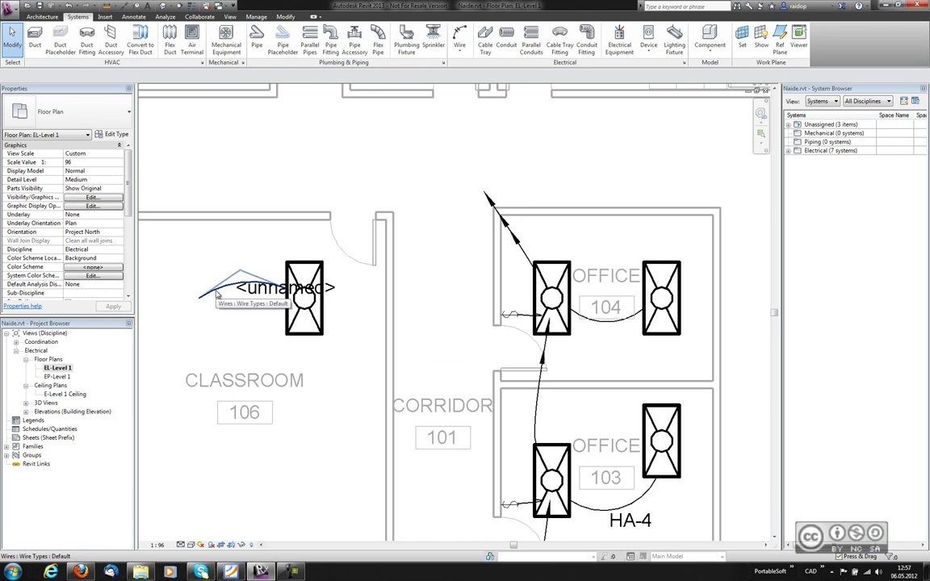
Add the classroom 106 troffer to circuit HA-2
{"action": "left_click", "coordinate": [320, 331]}
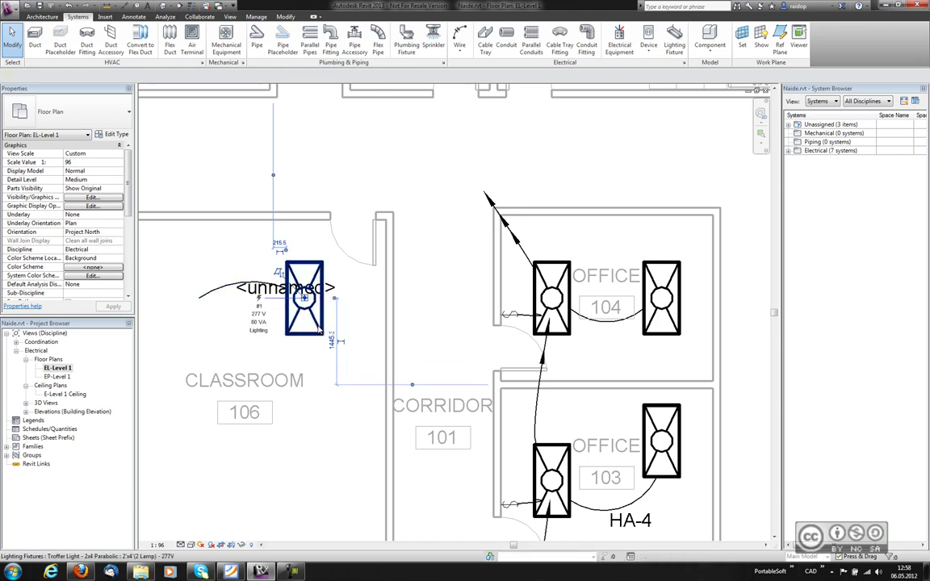
{"action": "right_click", "coordinate": [304, 300]}
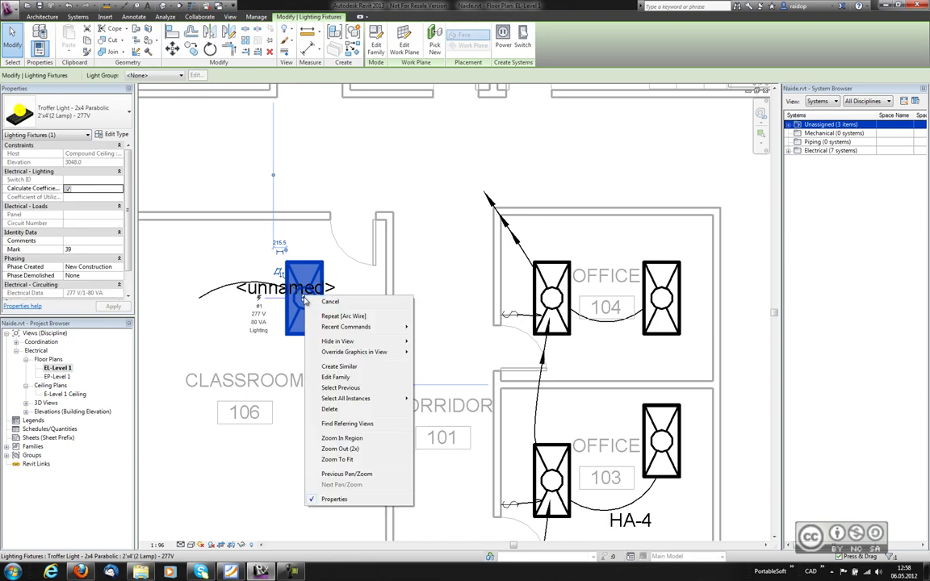
{"action": "left_click", "coordinate": [327, 73]}
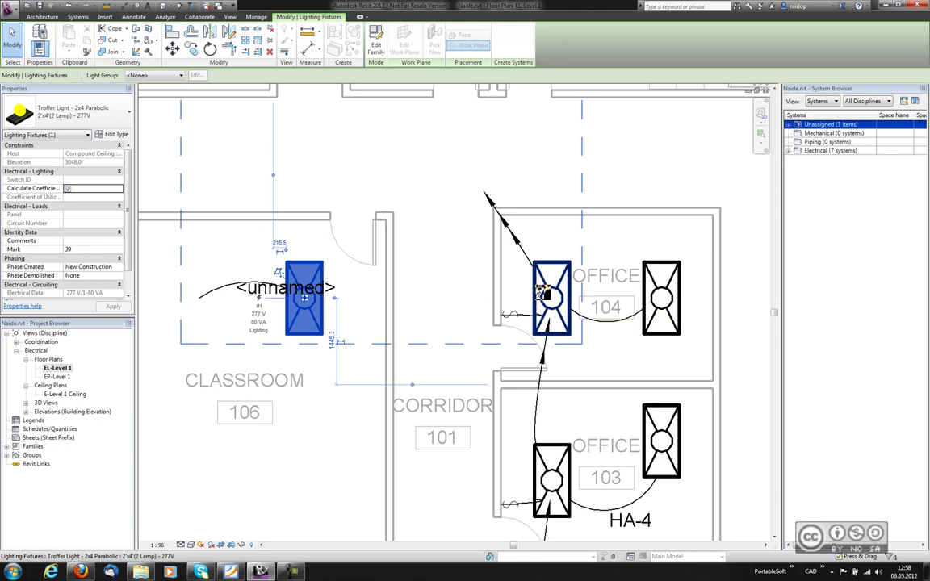
{"action": "left_click", "coordinate": [542, 292]}
{"action": "middle_click_drag", "start_coordinate": [222, 324], "coordinate": [251, 324]}
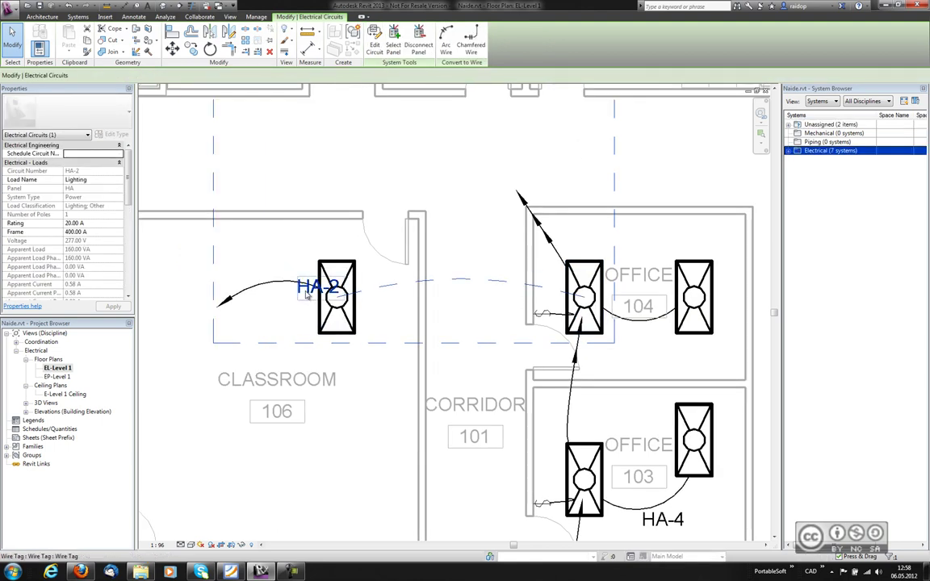
{"action": "key", "text": "Escape"}
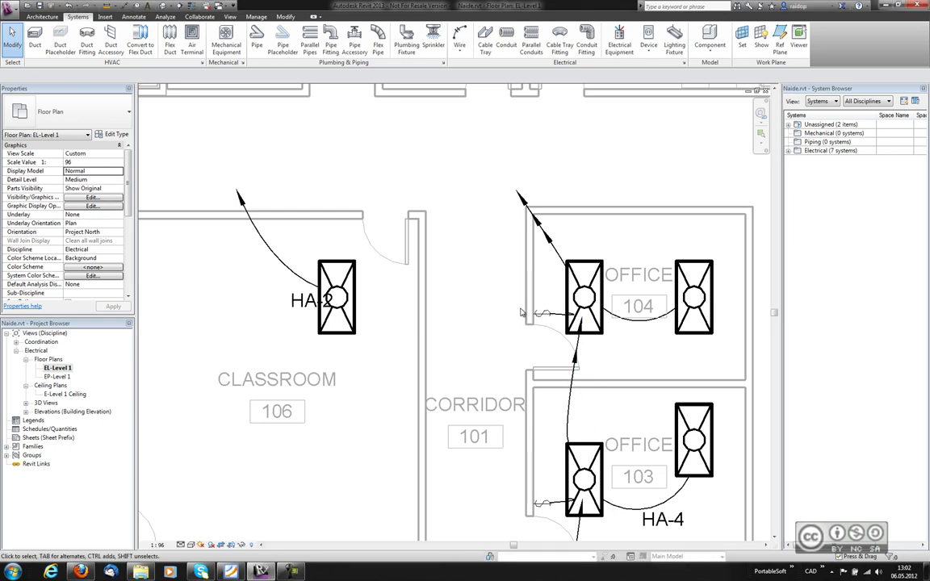
{"action": "middle_click_drag", "start_coordinate": [628, 433], "coordinate": [441, 253]}
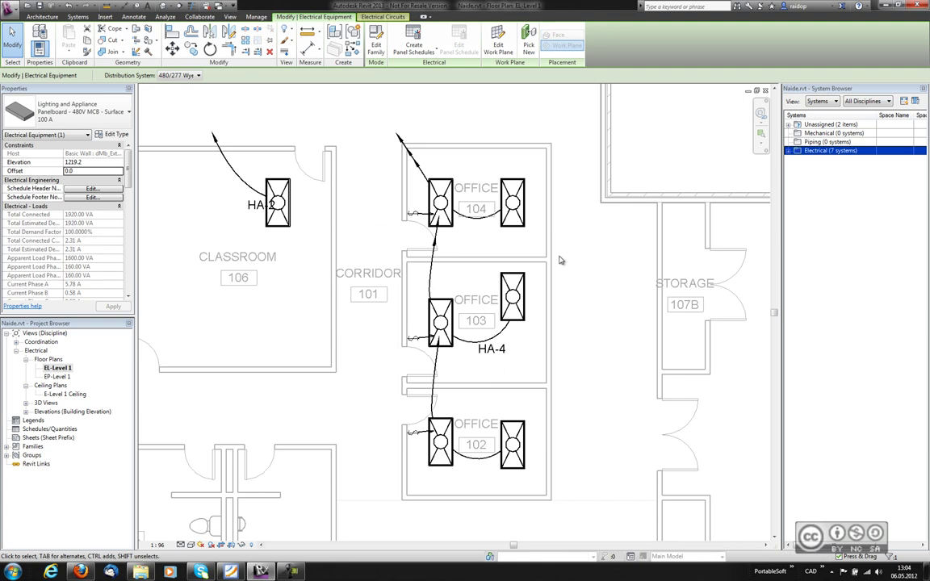
Review panel HA's circuits HA-6 and HA-4 in the System Browser, then deselect the panel
{"action": "left_click", "coordinate": [788, 151]}
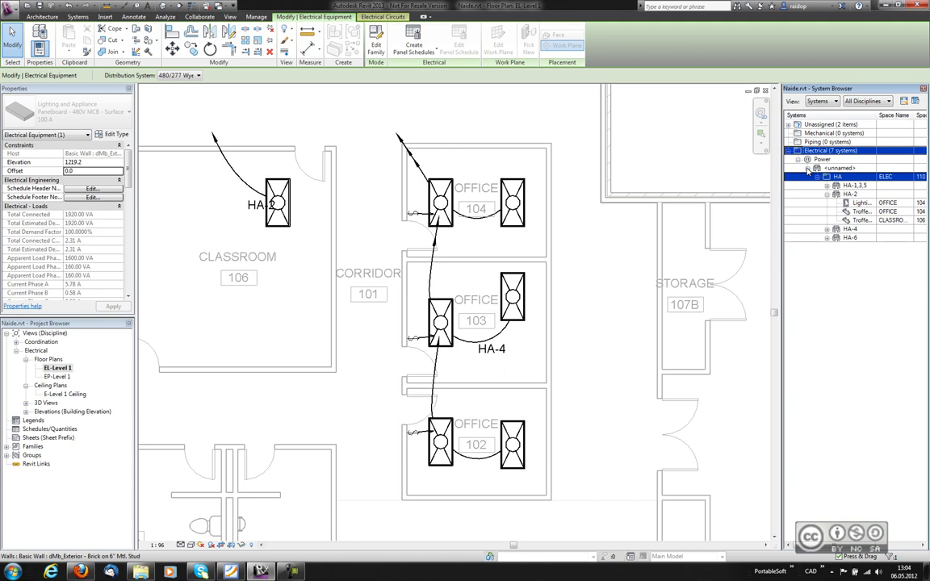
{"action": "left_click", "coordinate": [808, 168]}
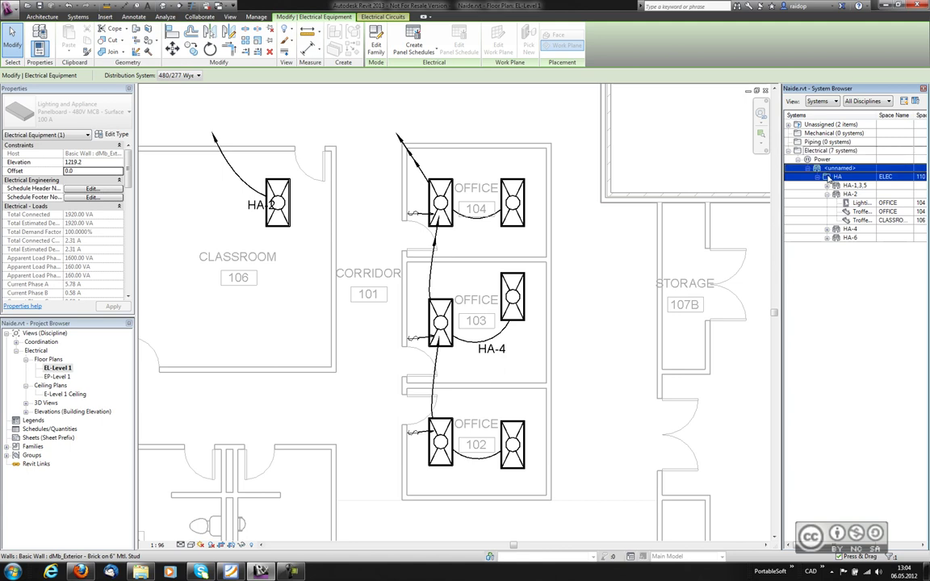
{"action": "left_click", "coordinate": [850, 238]}
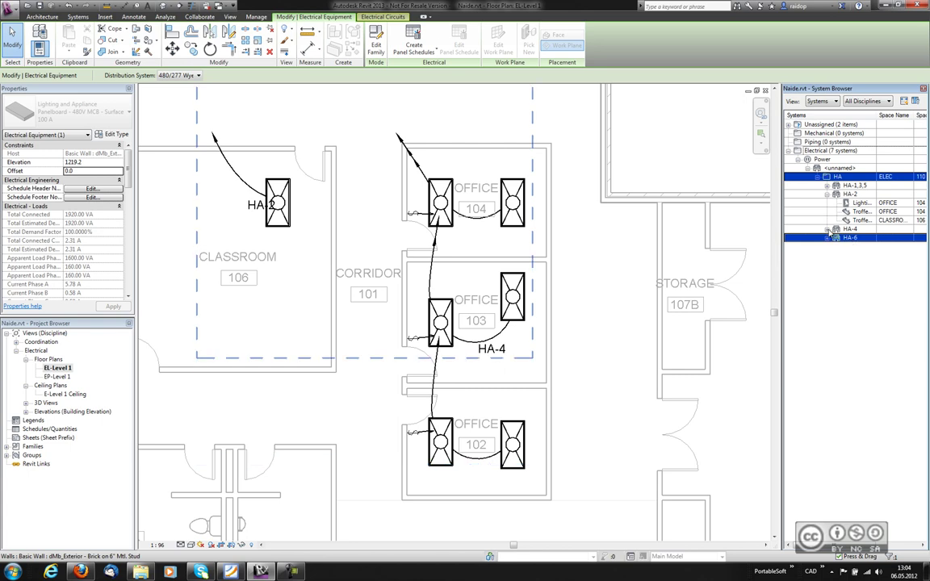
{"action": "left_click", "coordinate": [828, 230]}
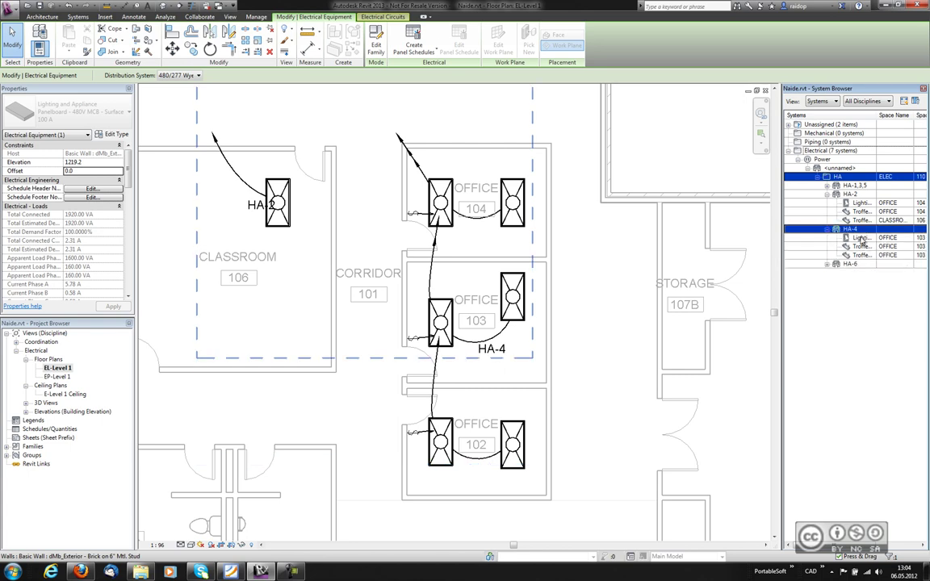
{"action": "left_click", "coordinate": [862, 239]}
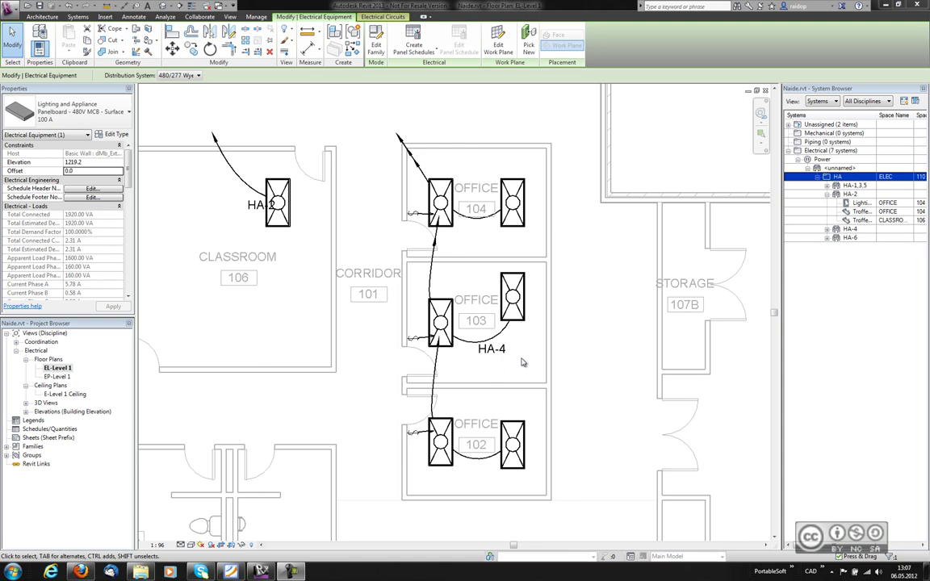
{"action": "left_click", "coordinate": [521, 362]}
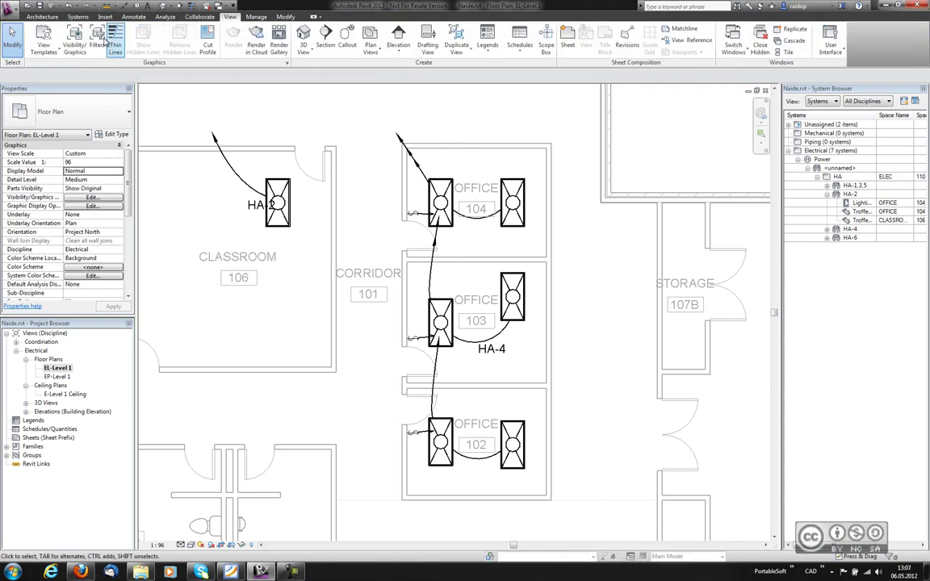
Create a new view filter named 'Vahelae kaabel' that applies to Wires
{"action": "left_click", "coordinate": [98, 41]}
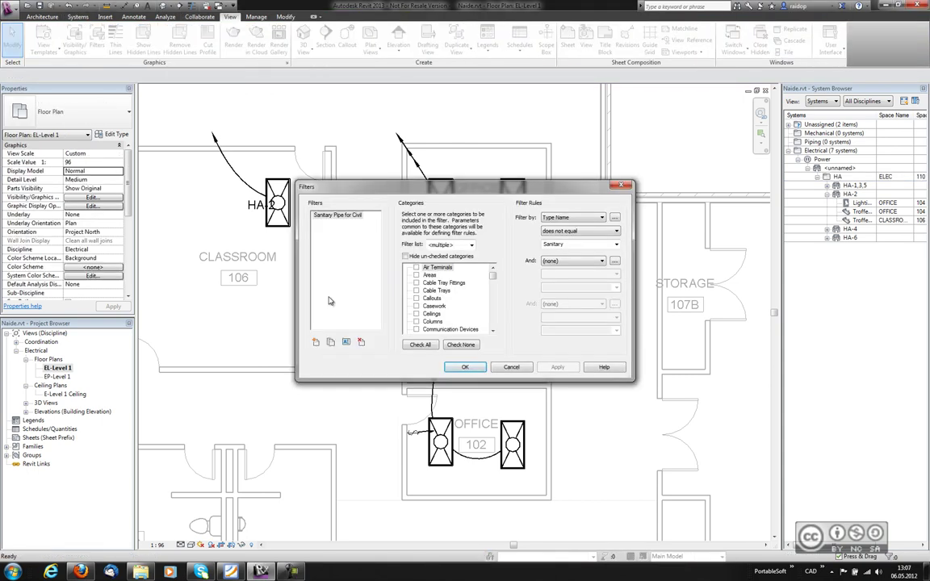
{"action": "left_click", "coordinate": [316, 343]}
{"action": "type", "text": "Vahelae kaabel"}
{"action": "left_click", "coordinate": [460, 295]}
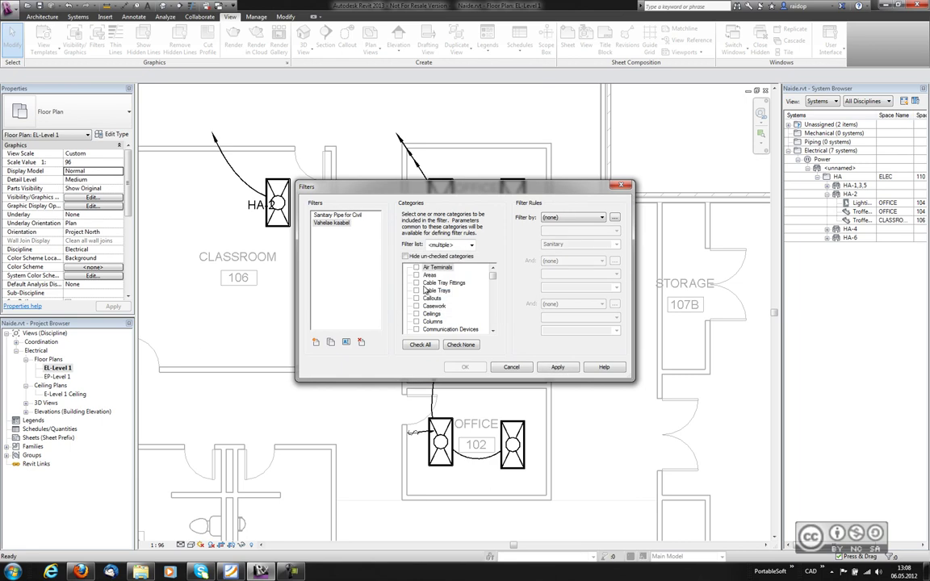
{"action": "left_click_drag", "start_coordinate": [493, 280], "coordinate": [493, 325]}
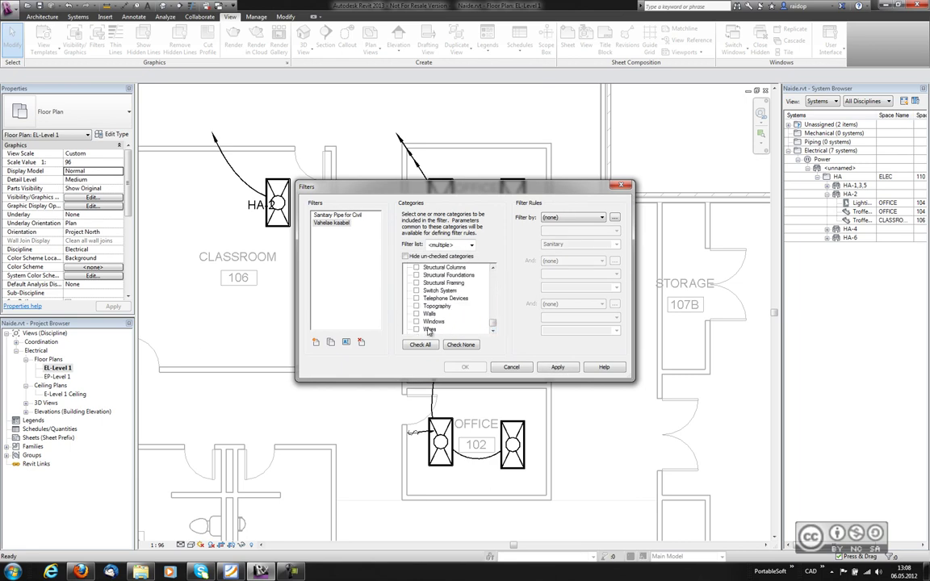
{"action": "left_click", "coordinate": [417, 330]}
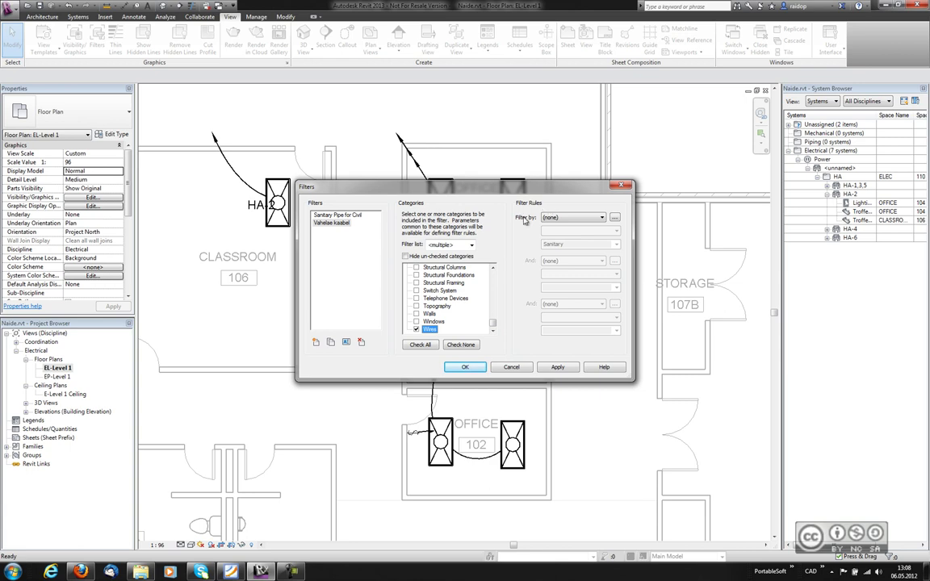
Give the filter the rule Type Name equals XHHW and save it
{"action": "left_click", "coordinate": [569, 217]}
{"action": "scroll", "coordinate": [556, 379], "scroll_direction": "down", "scroll_amount": 2}
{"action": "left_click", "coordinate": [554, 390]}
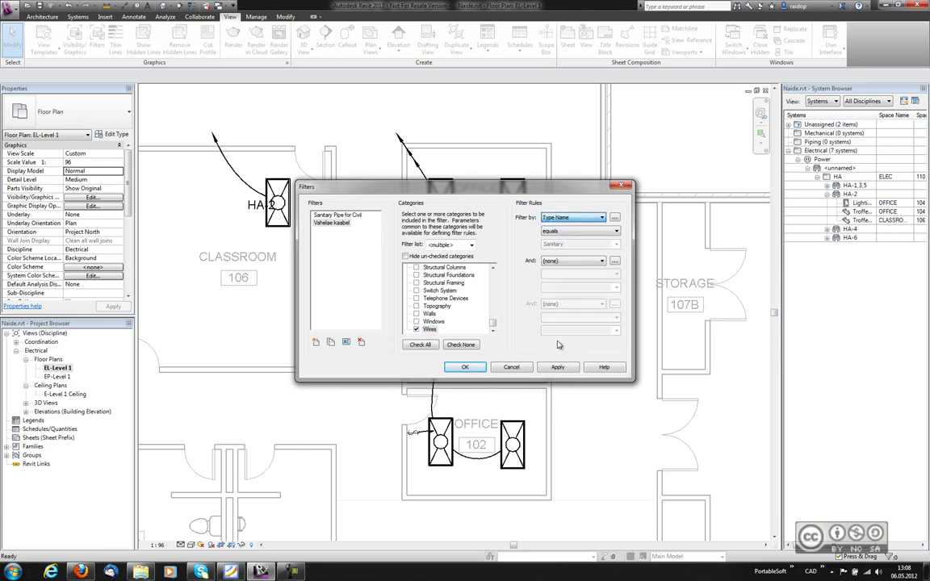
{"action": "left_click", "coordinate": [563, 232]}
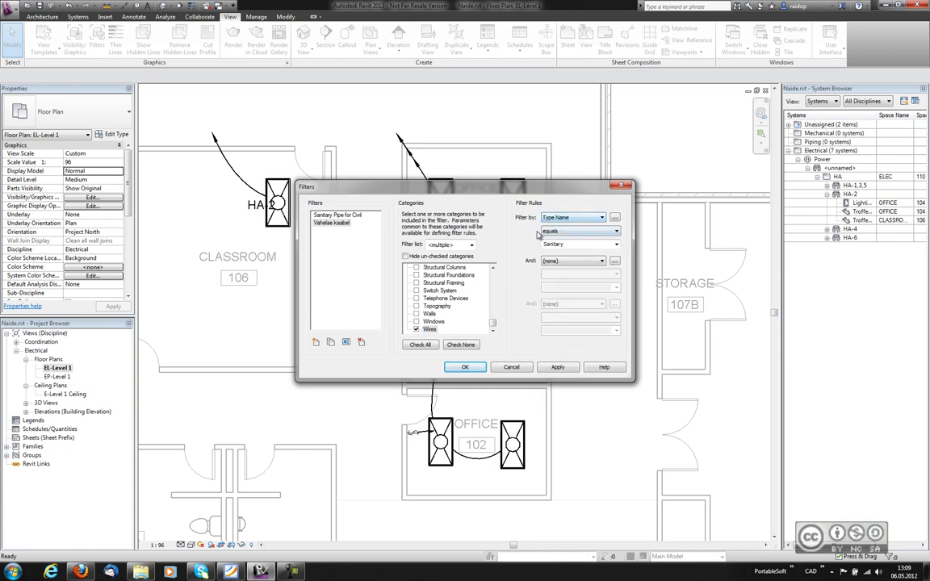
{"action": "left_click", "coordinate": [616, 244]}
{"action": "left_click", "coordinate": [555, 267]}
{"action": "left_click", "coordinate": [585, 243]}
{"action": "left_click", "coordinate": [557, 367]}
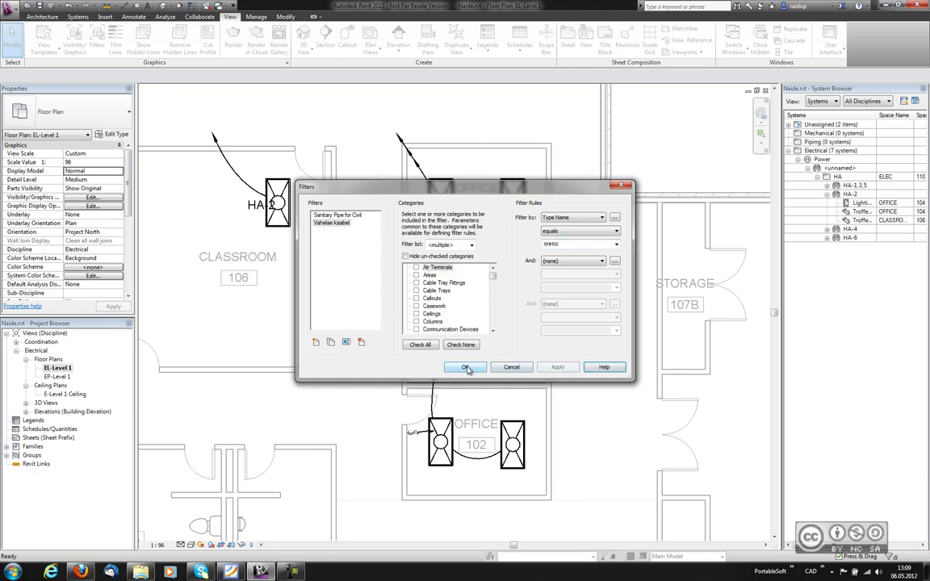
{"action": "left_click", "coordinate": [466, 369]}
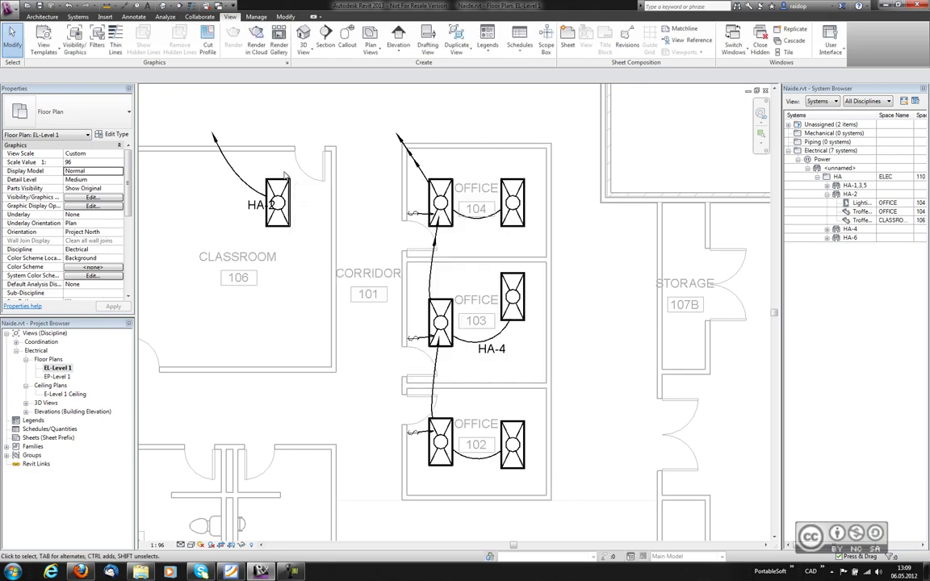
Add the Vahelae kaabel filter to the EL-Level 1 plan's Visibility/Graphics filters
{"action": "left_click", "coordinate": [76, 38]}
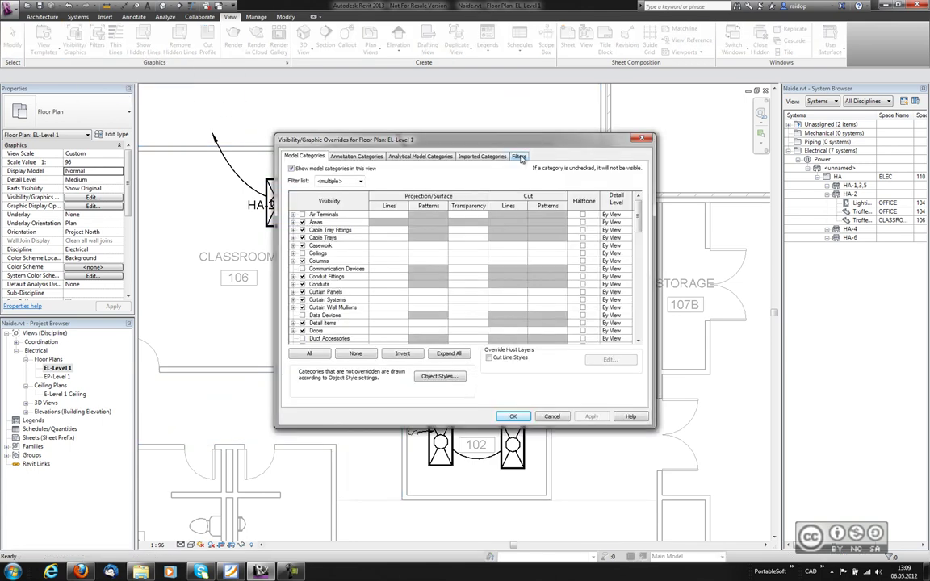
{"action": "left_click", "coordinate": [519, 157]}
{"action": "left_click", "coordinate": [306, 339]}
{"action": "left_click", "coordinate": [396, 239]}
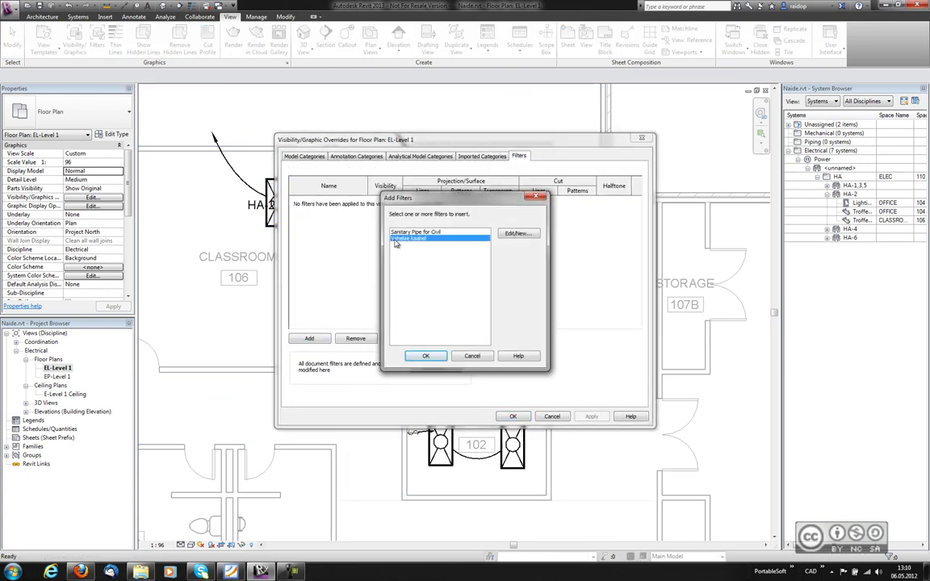
{"action": "left_click", "coordinate": [427, 356]}
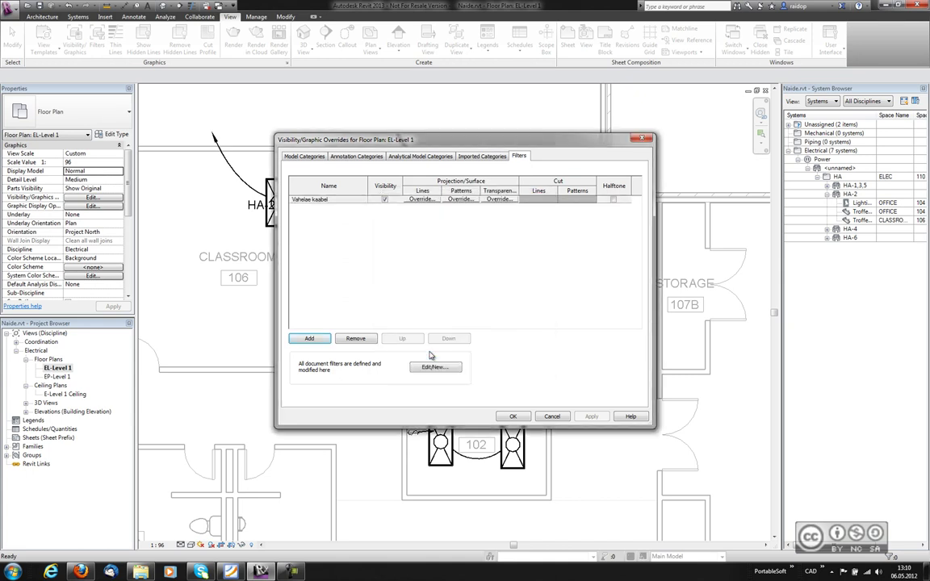
Override the filter's projection lines to light grey (192-192-192) with a dashed pattern
{"action": "left_click", "coordinate": [420, 199]}
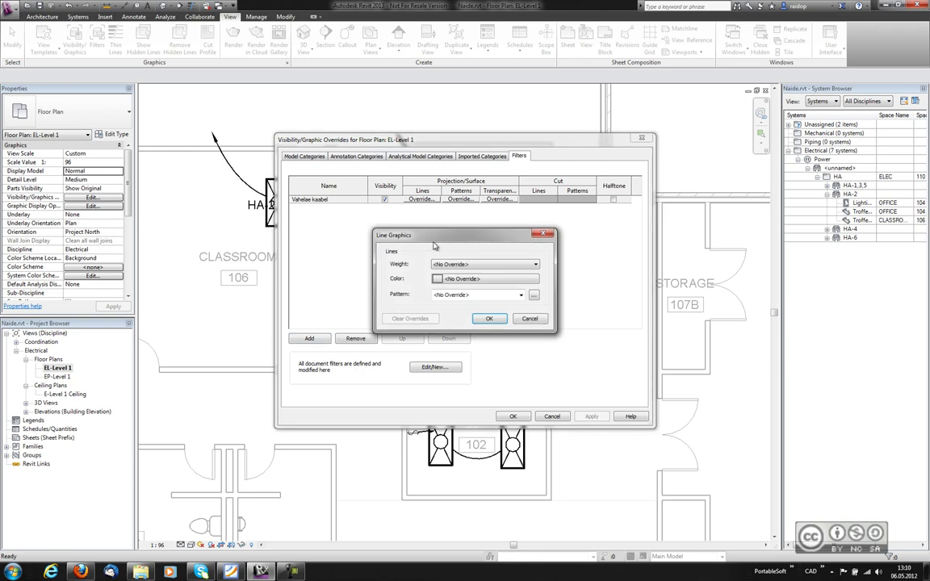
{"action": "left_click", "coordinate": [452, 278]}
{"action": "left_click", "coordinate": [427, 266]}
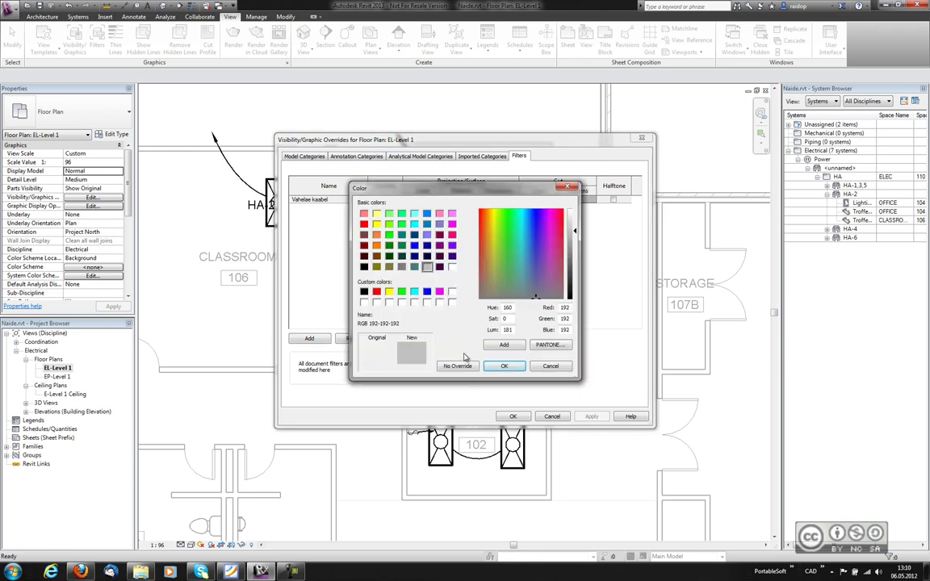
{"action": "left_click", "coordinate": [503, 366]}
{"action": "left_click", "coordinate": [478, 286]}
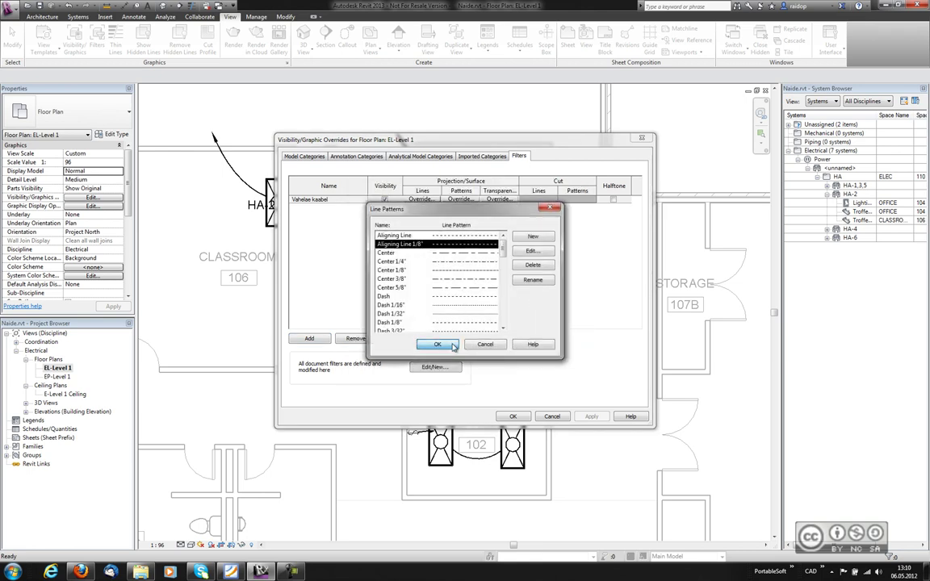
{"action": "left_click", "coordinate": [453, 346]}
{"action": "left_click", "coordinate": [450, 348]}
{"action": "left_click", "coordinate": [525, 418]}
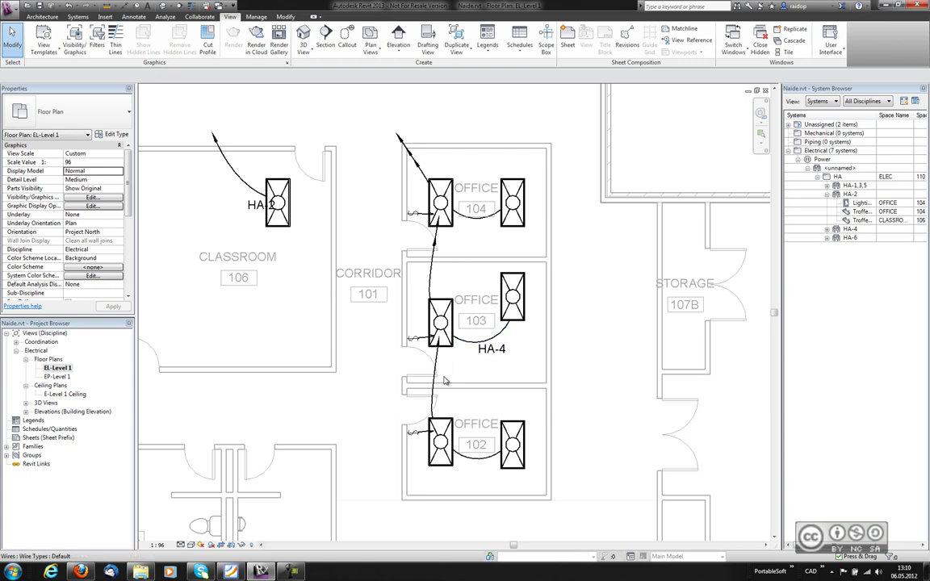
Change the Office 104 home-run wire to type XHHW and extend its end slightly
{"action": "left_click", "coordinate": [418, 166]}
{"action": "left_click", "coordinate": [121, 113]}
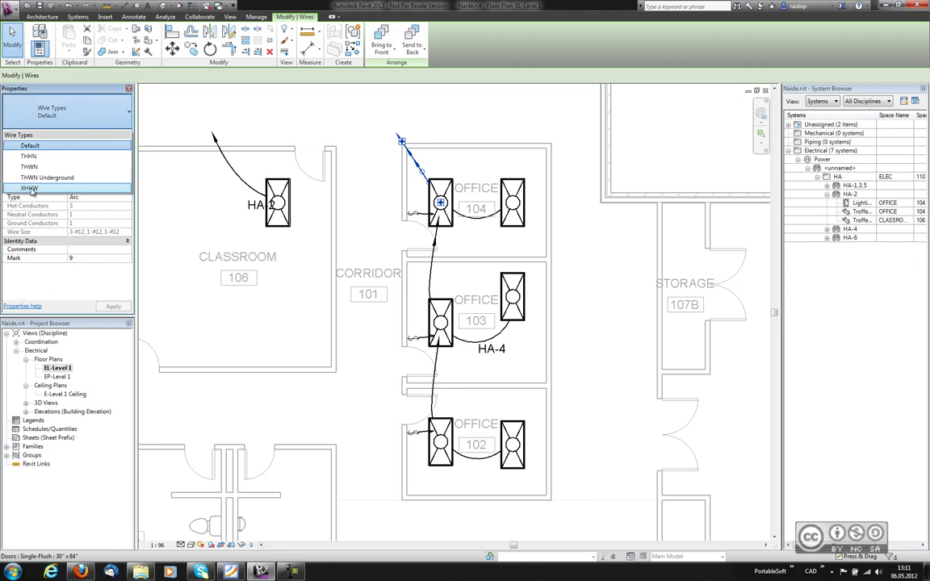
{"action": "left_click", "coordinate": [98, 188]}
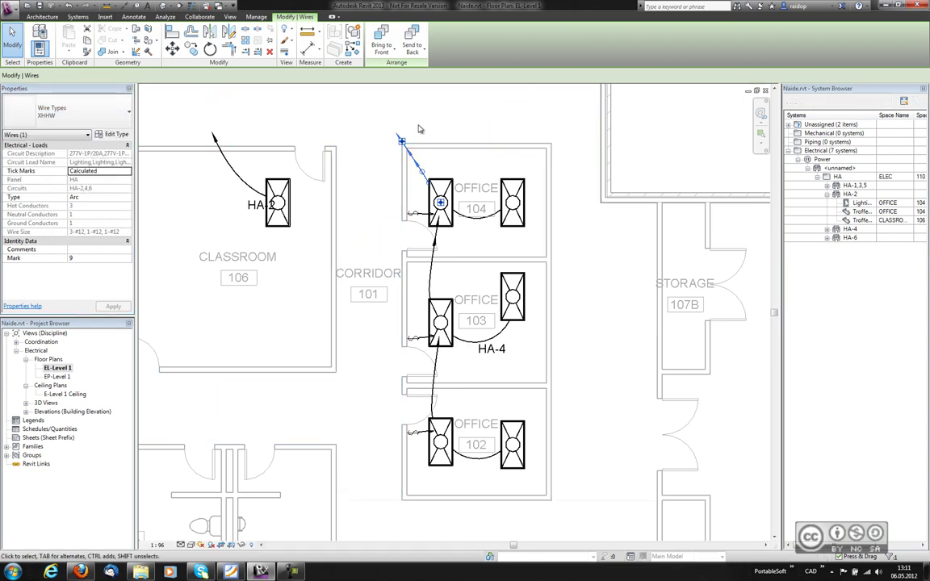
{"action": "left_click", "coordinate": [401, 143]}
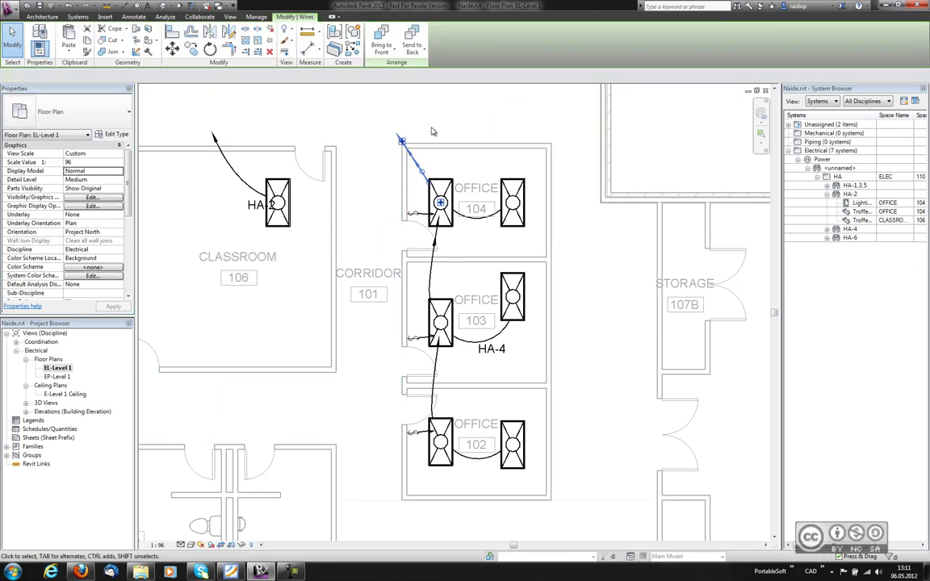
{"action": "left_click_drag", "start_coordinate": [361, 107], "coordinate": [359, 100]}
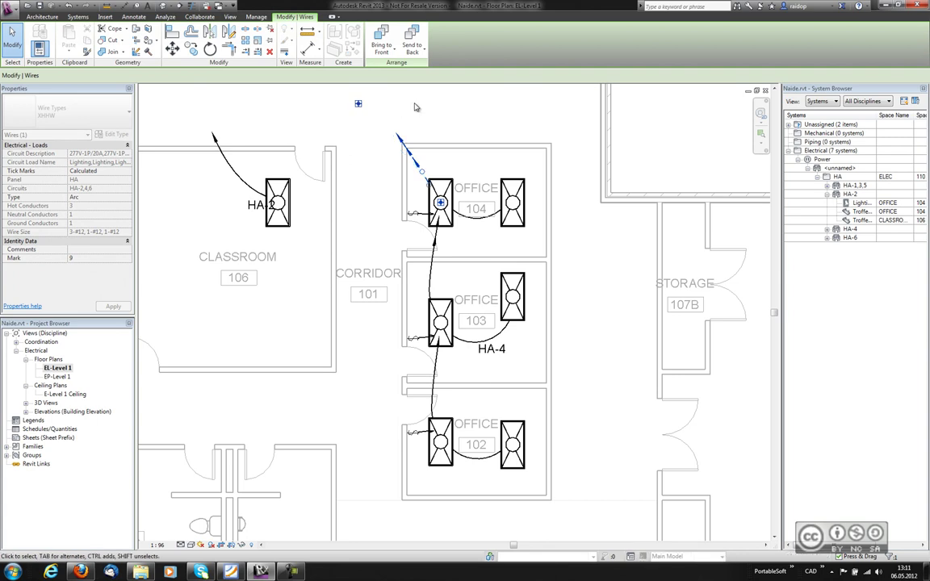
{"action": "left_click", "coordinate": [416, 107]}
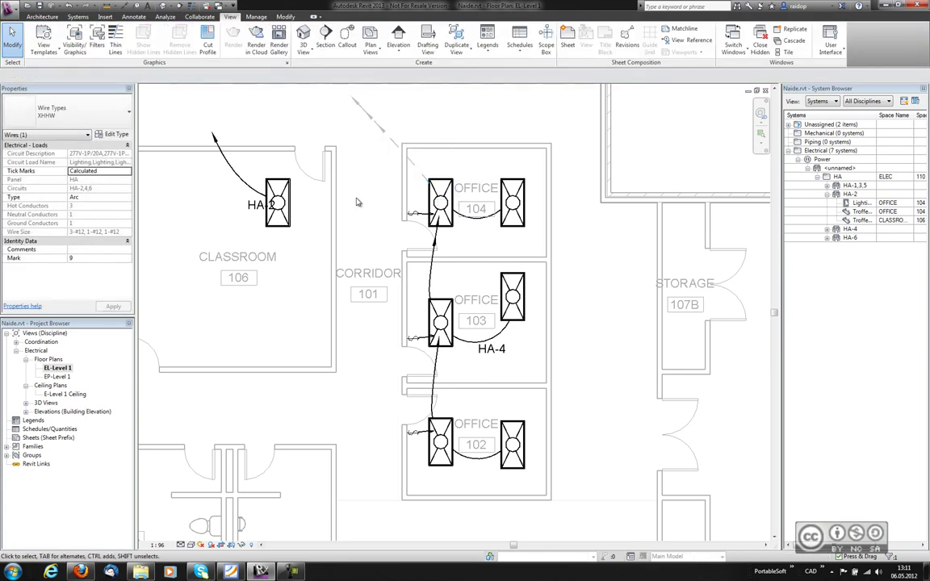
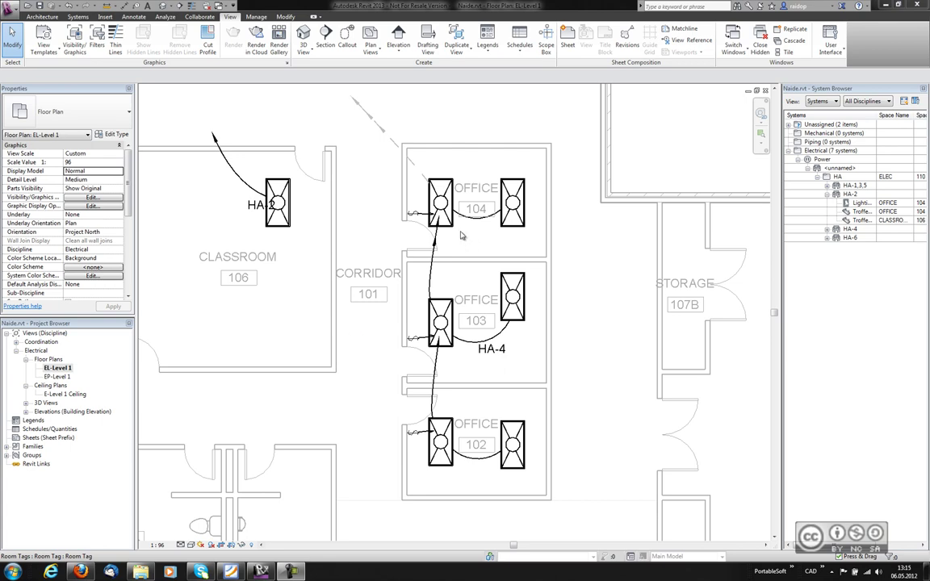
Select the Office 104 light fixture and its circuit HA-2, refreshing the Properties palette
{"action": "scroll", "coordinate": [461, 235], "scroll_direction": "up", "scroll_amount": 3}
{"action": "left_click", "coordinate": [461, 294]}
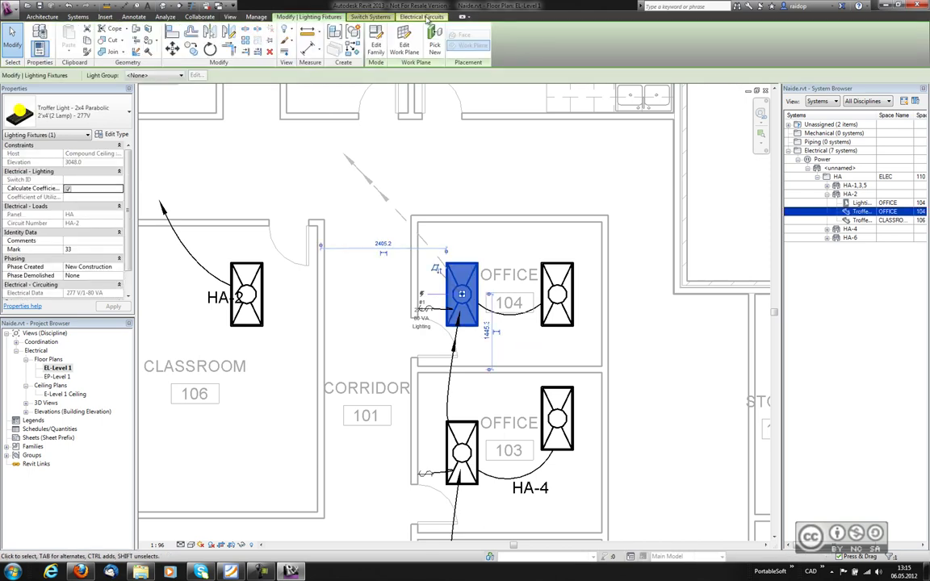
{"action": "left_click", "coordinate": [423, 17]}
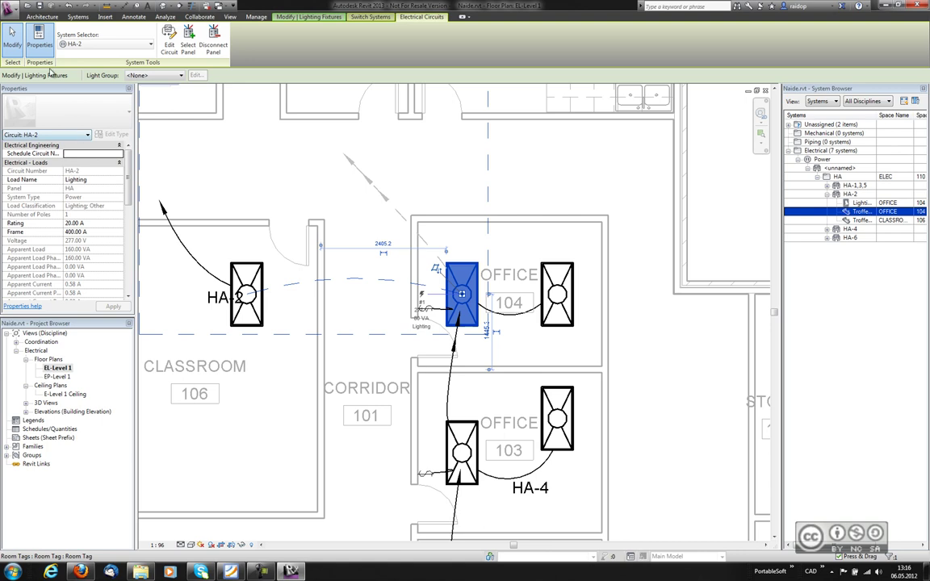
{"action": "left_click", "coordinate": [38, 41]}
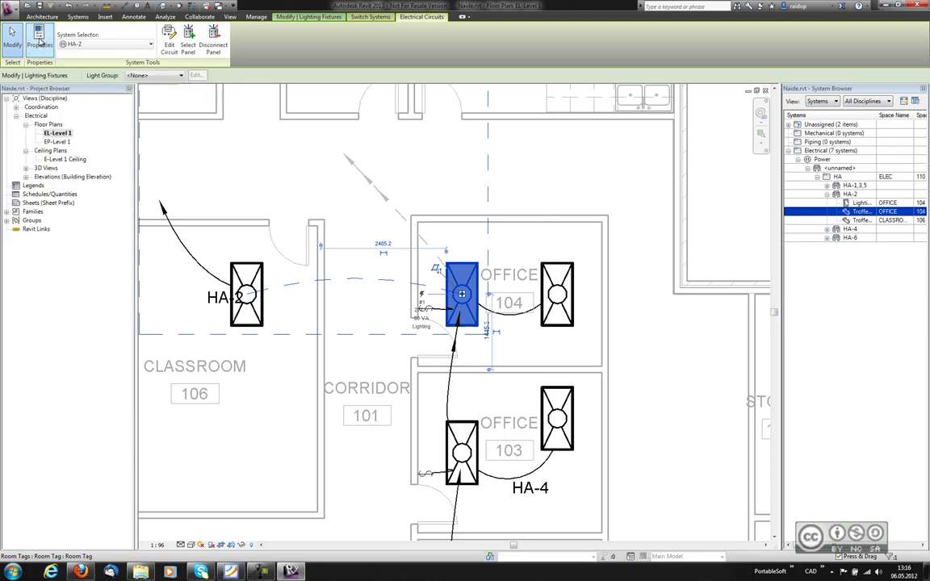
{"action": "left_click", "coordinate": [39, 42]}
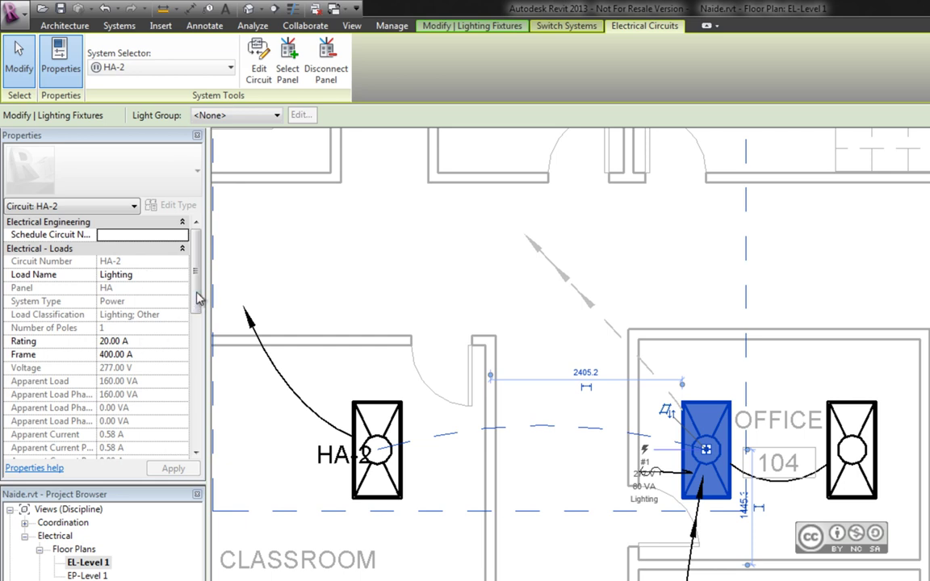
Scroll through circuit HA-2's load and wire parameters, then deselect the fixture
{"action": "scroll", "coordinate": [81, 323], "scroll_direction": "down", "scroll_amount": 1}
{"action": "scroll", "coordinate": [81, 323], "scroll_direction": "down", "scroll_amount": 1}
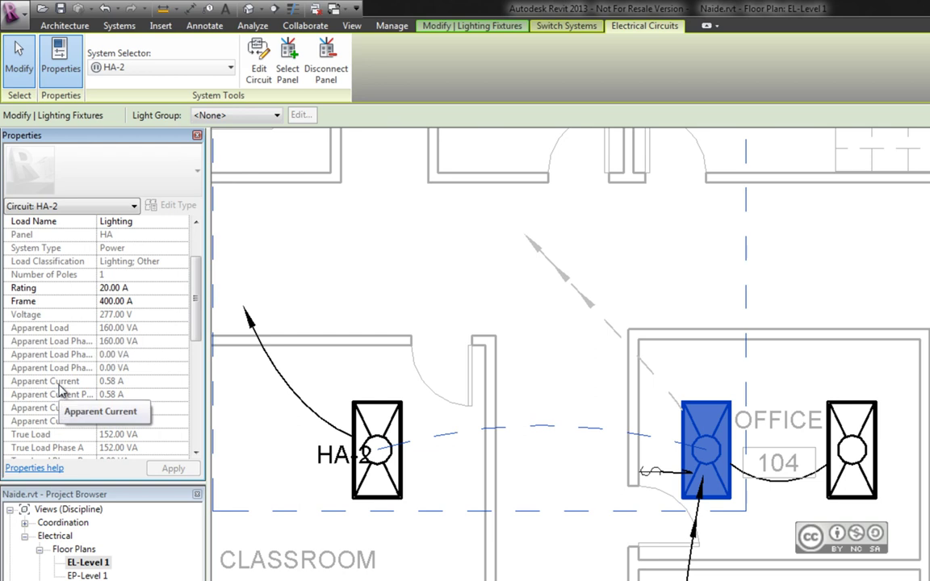
{"action": "scroll", "coordinate": [61, 389], "scroll_direction": "down", "scroll_amount": 5}
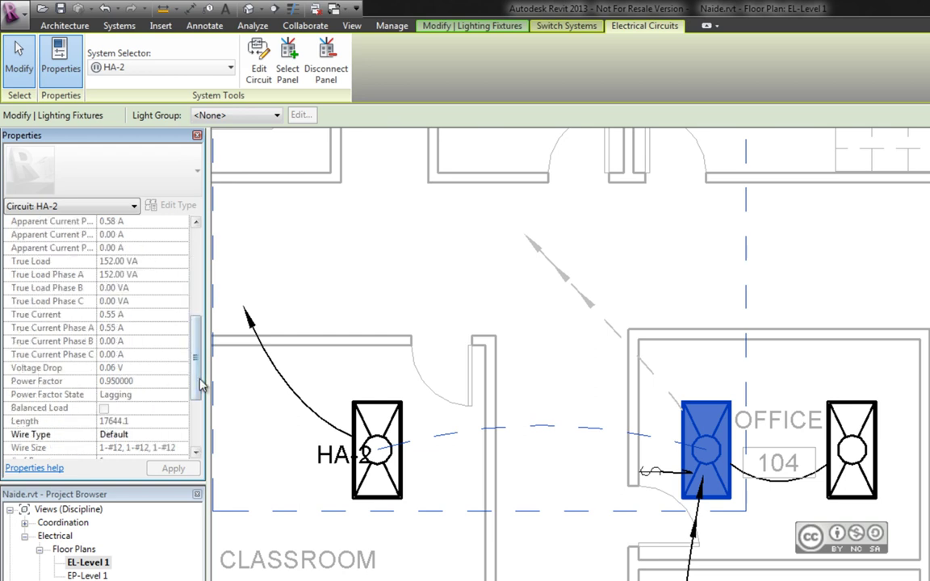
{"action": "scroll", "coordinate": [197, 390], "scroll_direction": "down", "scroll_amount": 1}
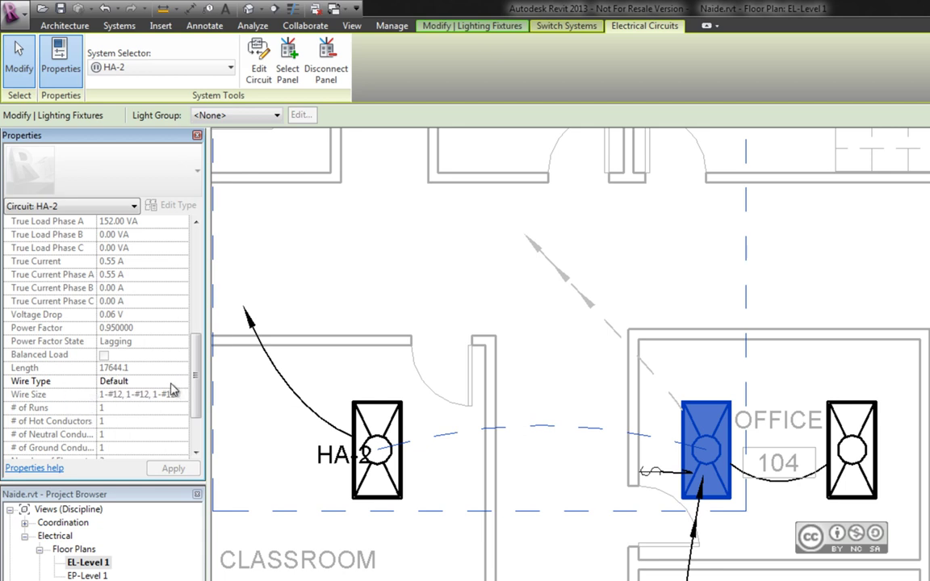
{"action": "left_click_drag", "start_coordinate": [196, 378], "coordinate": [197, 273]}
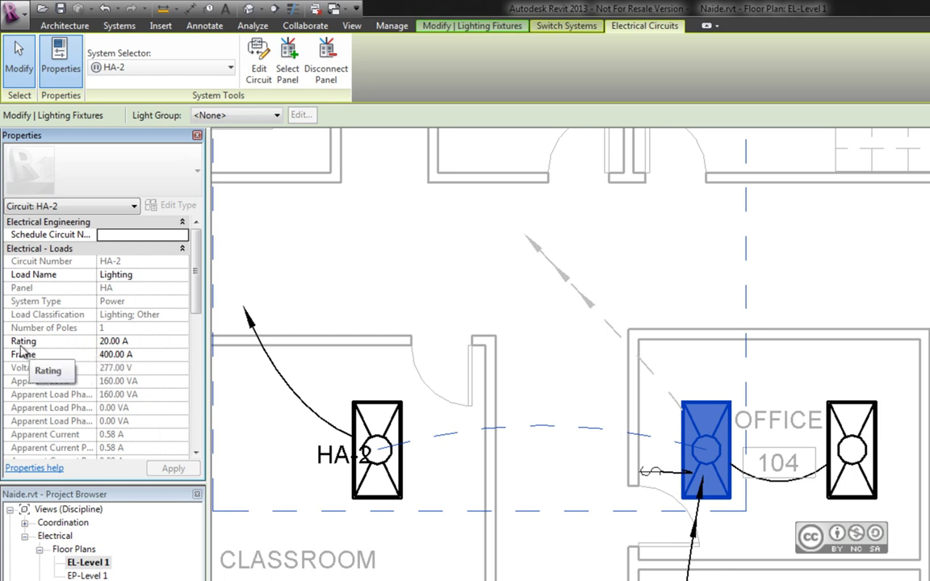
{"action": "left_click", "coordinate": [494, 282]}
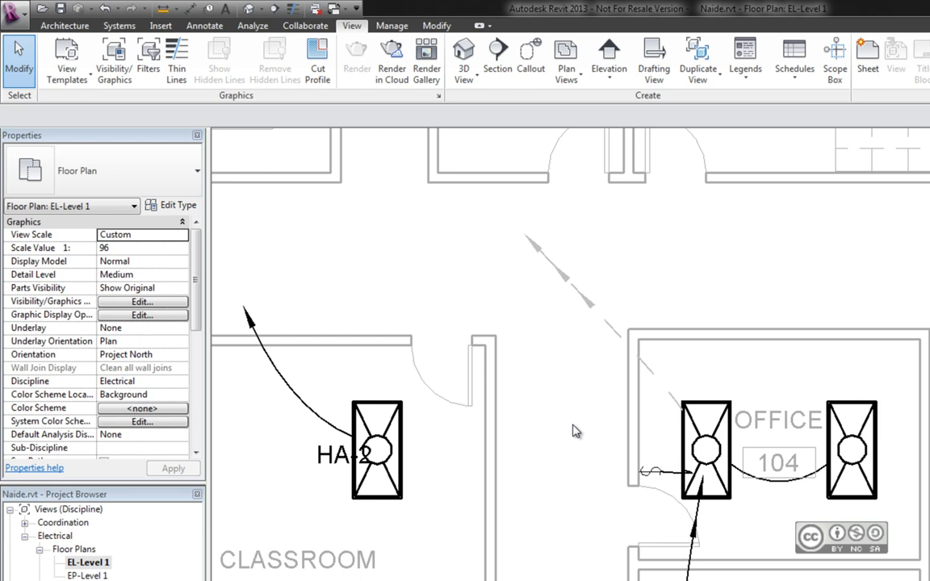
Select the Office 104 arc wire and review its Default wire type properties
{"action": "left_click", "coordinate": [792, 485]}
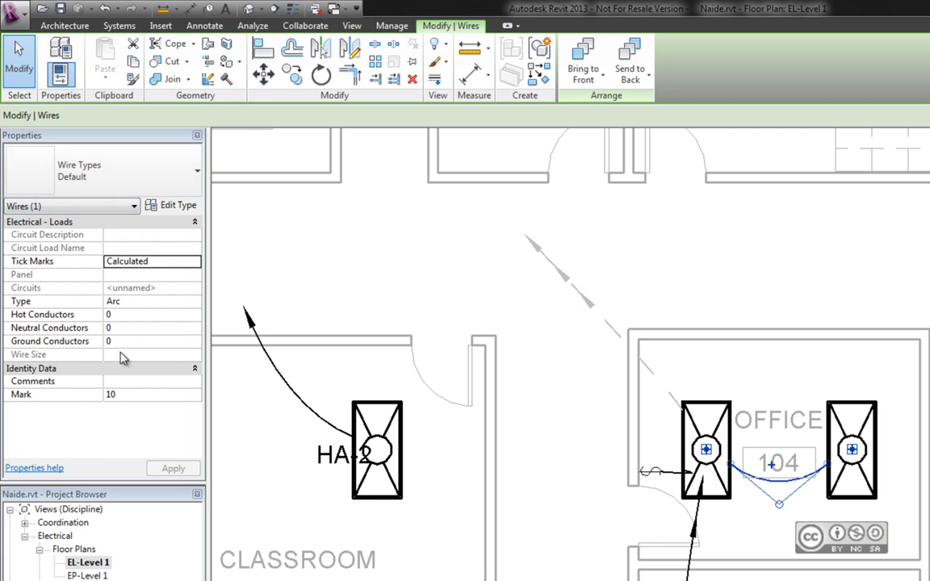
{"action": "left_click", "coordinate": [172, 209]}
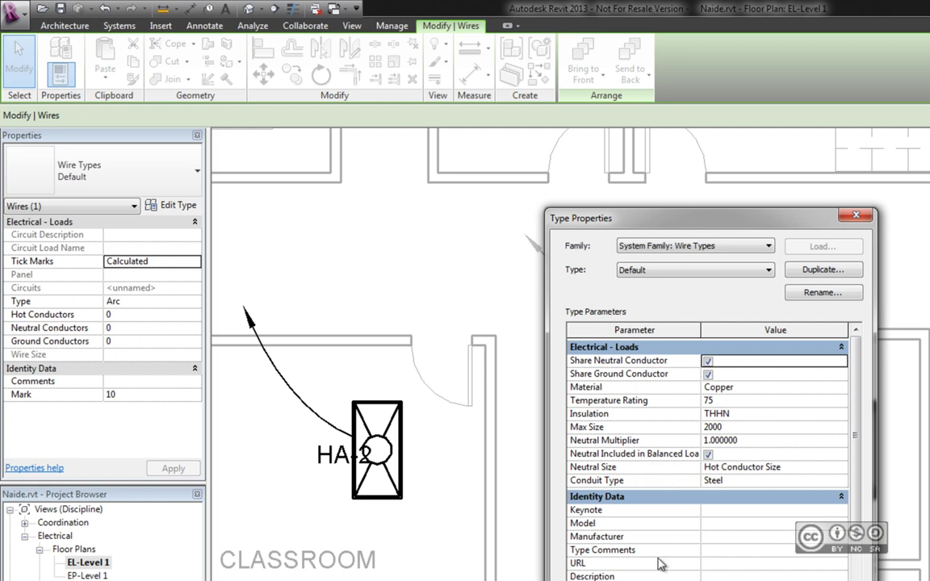
{"action": "left_click", "coordinate": [743, 575]}
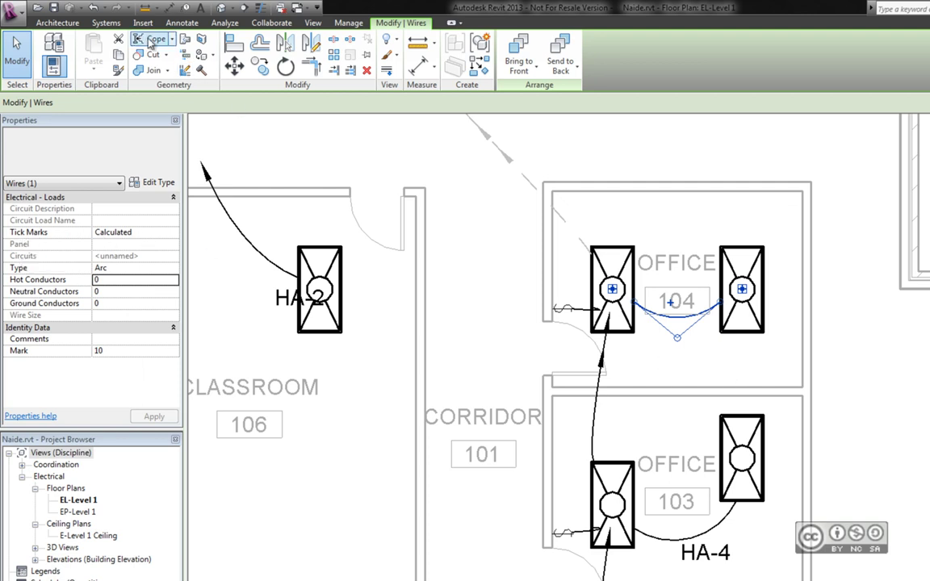
Review the Hot Wire Tick Mark options in Electrical Settings, close unchanged, and deselect the wire
{"action": "left_click", "coordinate": [348, 23]}
{"action": "left_click", "coordinate": [406, 71]}
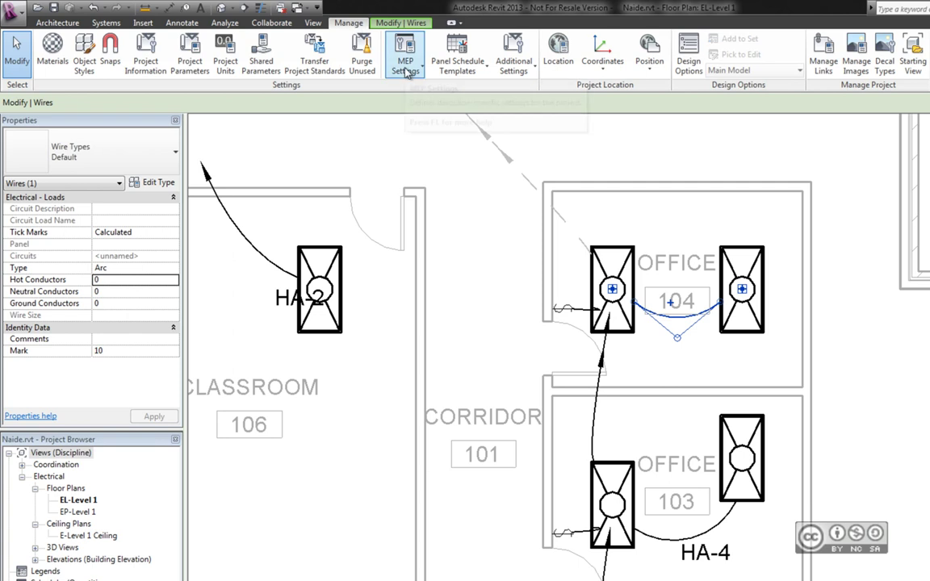
{"action": "left_click", "coordinate": [426, 120]}
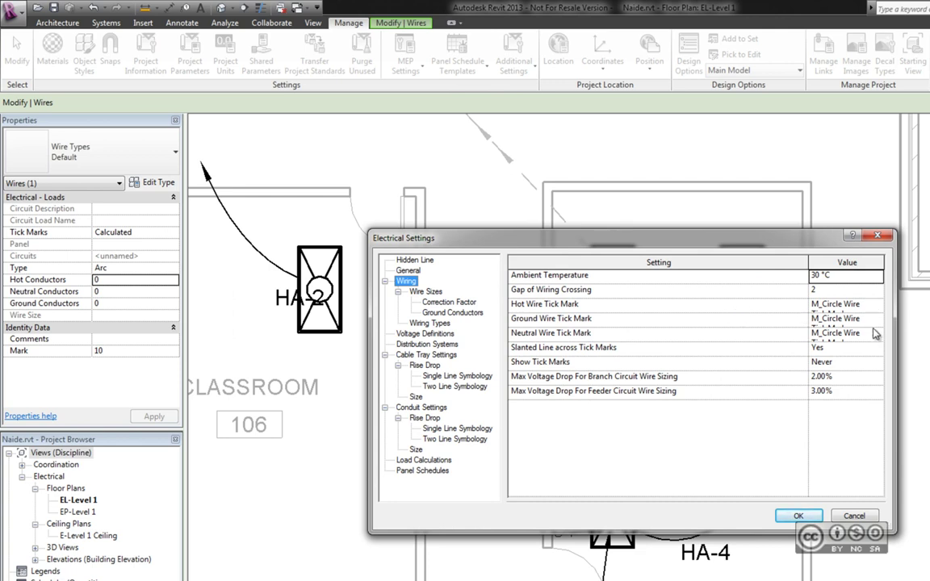
{"action": "left_click", "coordinate": [855, 304]}
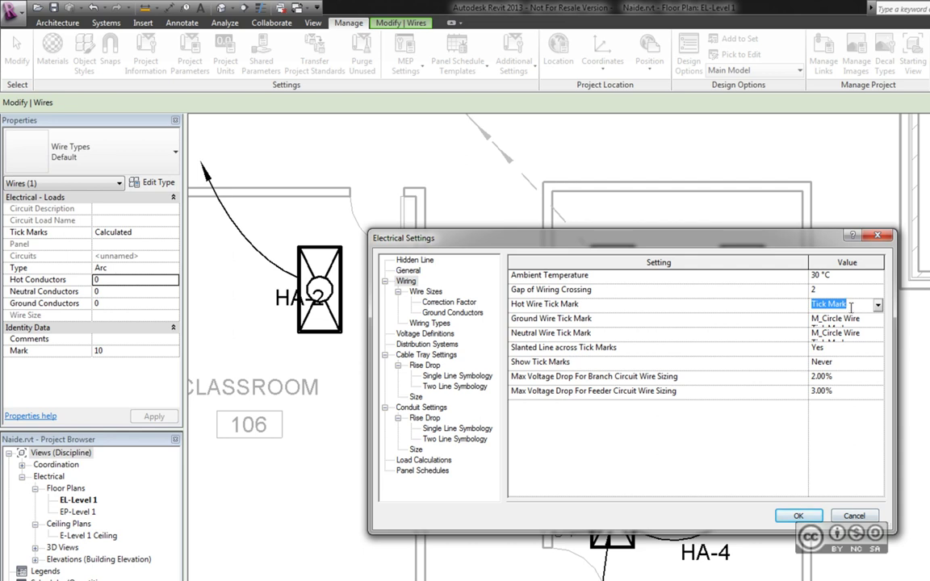
{"action": "left_click", "coordinate": [878, 305]}
{"action": "left_click", "coordinate": [877, 305]}
{"action": "left_click", "coordinate": [796, 515]}
{"action": "key", "text": "Escape"}
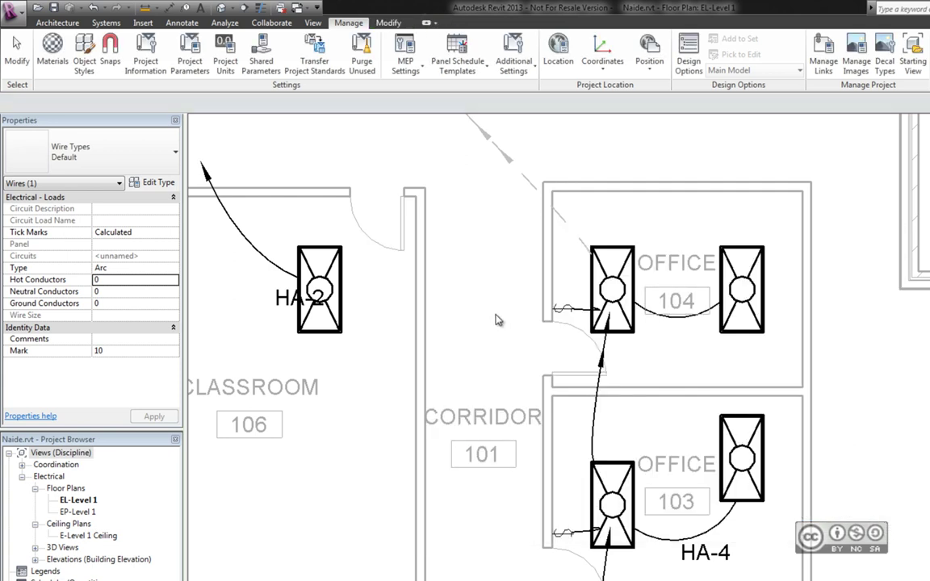
Browse the Annotations > Electrical > TickMarks families without loading any
{"action": "scroll", "coordinate": [319, 30], "scroll_direction": "up", "scroll_amount": 5}
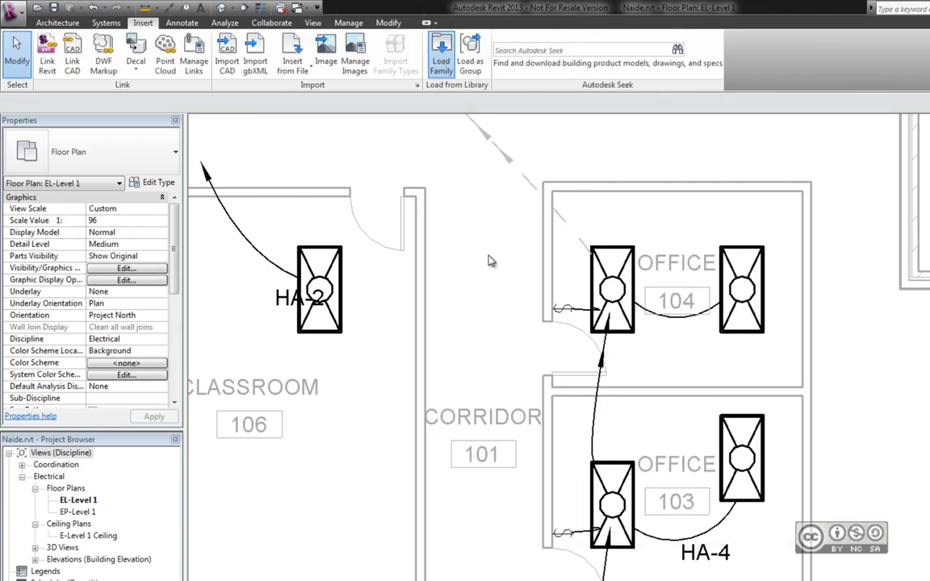
{"action": "left_click", "coordinate": [441, 55]}
{"action": "double_click", "coordinate": [496, 286]}
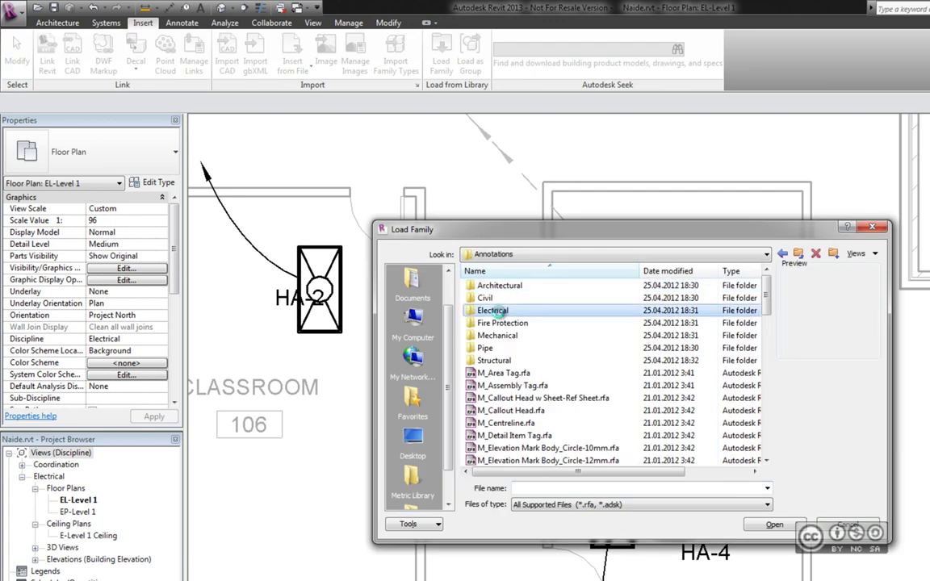
{"action": "double_click", "coordinate": [493, 311]}
{"action": "double_click", "coordinate": [493, 311]}
{"action": "left_click", "coordinate": [528, 287]}
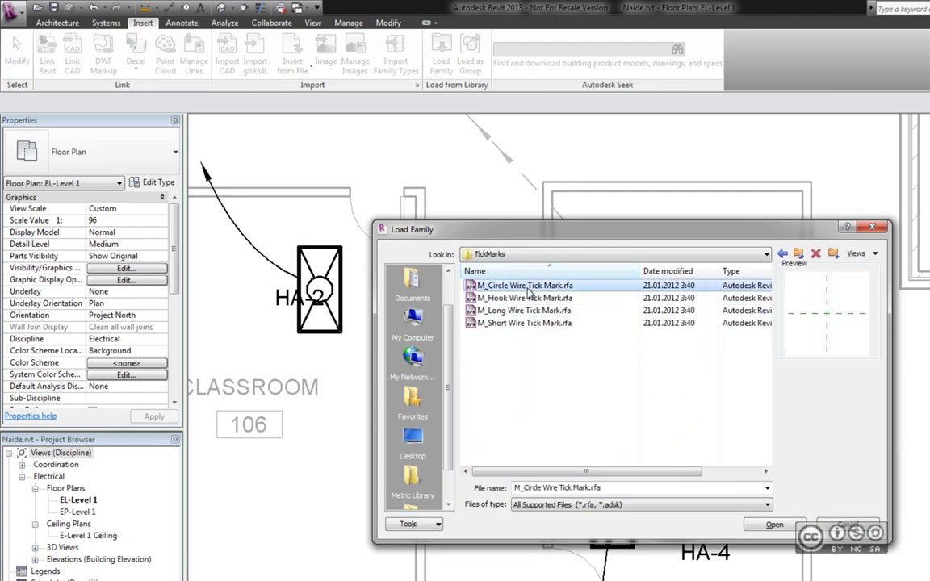
{"action": "left_click", "coordinate": [528, 297]}
{"action": "left_click", "coordinate": [529, 323]}
{"action": "left_click", "coordinate": [528, 365]}
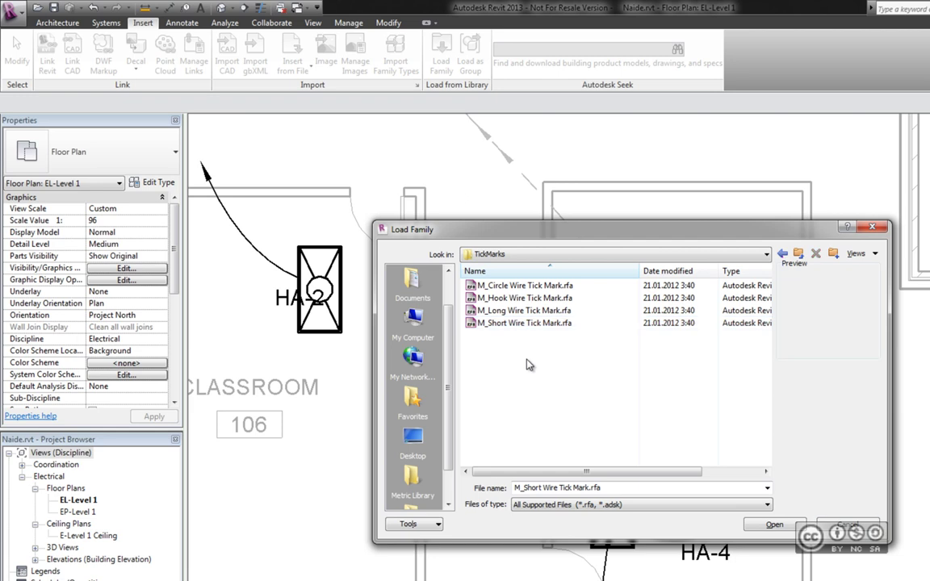
{"action": "key", "text": "Return"}
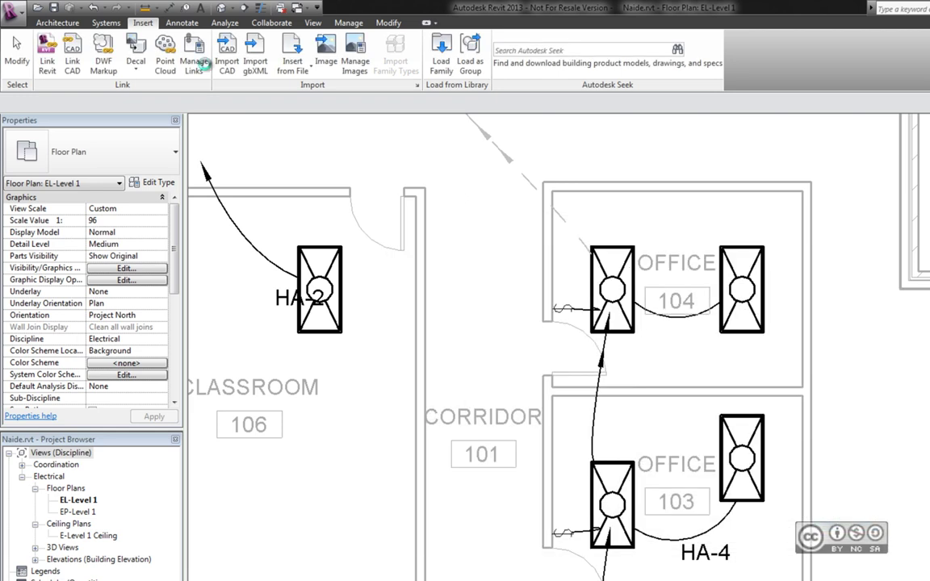
Set the hot wire tick mark to M_Circle Wire in Electrical Settings, then select the Office 104 wire
{"action": "left_click", "coordinate": [349, 22]}
{"action": "left_click", "coordinate": [405, 61]}
{"action": "left_click", "coordinate": [424, 119]}
{"action": "left_click", "coordinate": [856, 304]}
{"action": "left_click", "coordinate": [864, 305]}
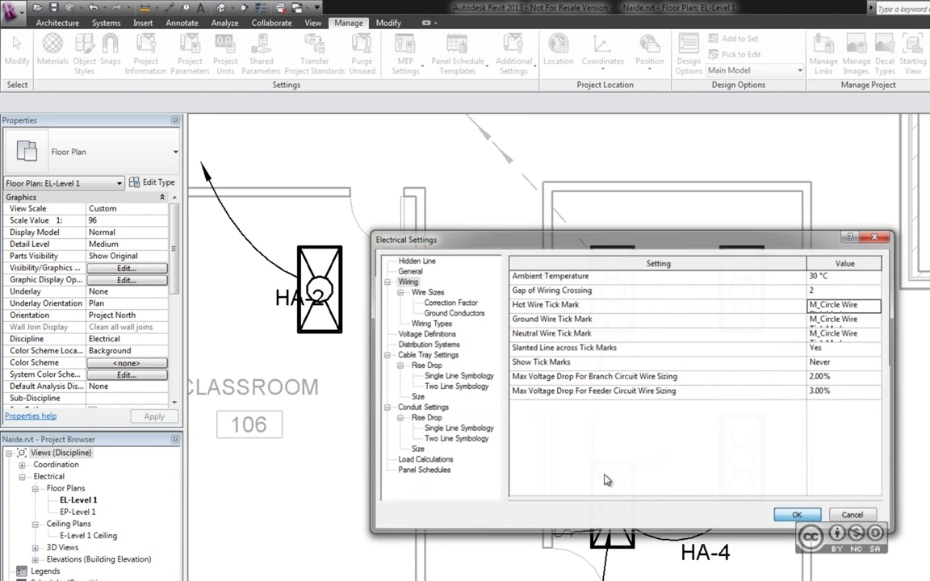
{"action": "left_click", "coordinate": [798, 516]}
{"action": "left_click", "coordinate": [638, 311]}
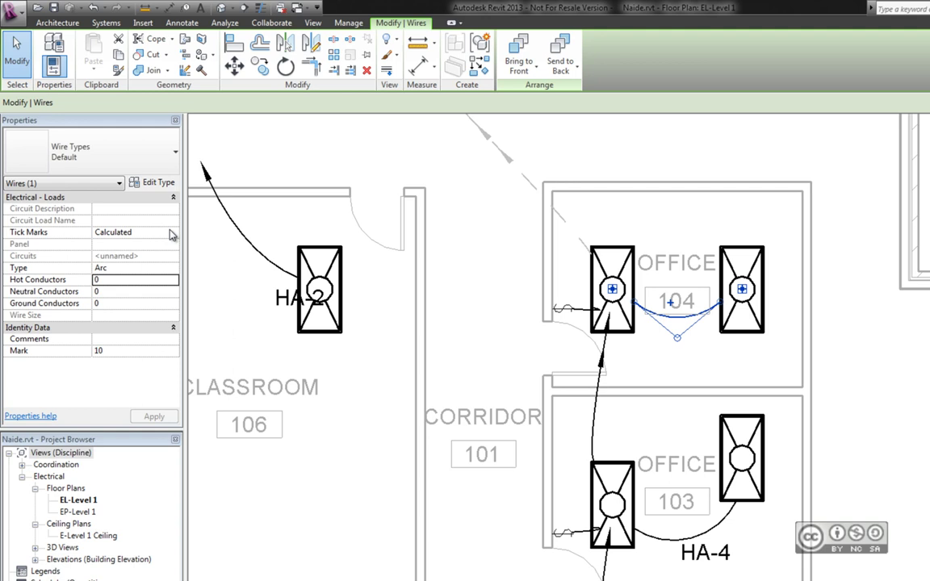
Set the Office 104 arc wire's Tick Marks to On and deselect it
{"action": "left_click", "coordinate": [171, 234]}
{"action": "left_click", "coordinate": [172, 232]}
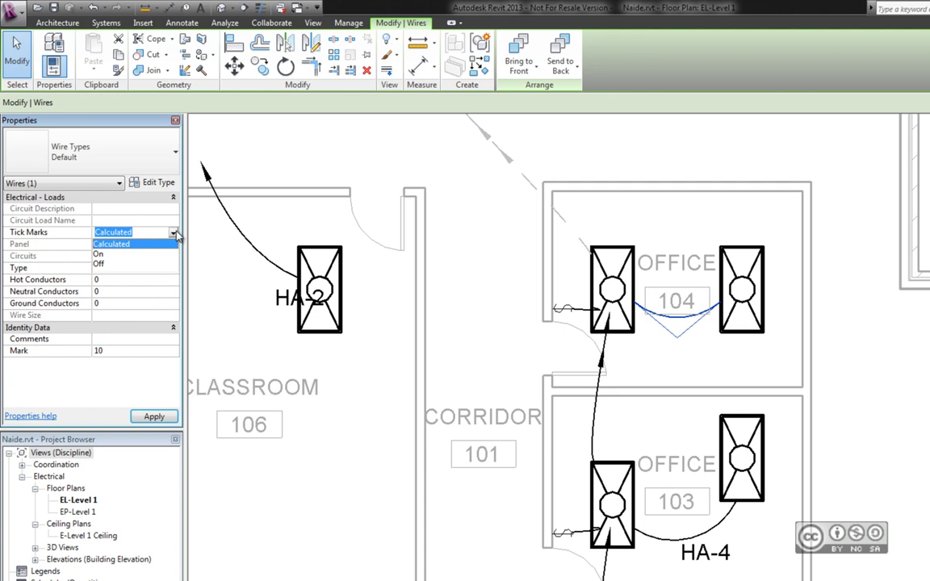
{"action": "left_click", "coordinate": [129, 246]}
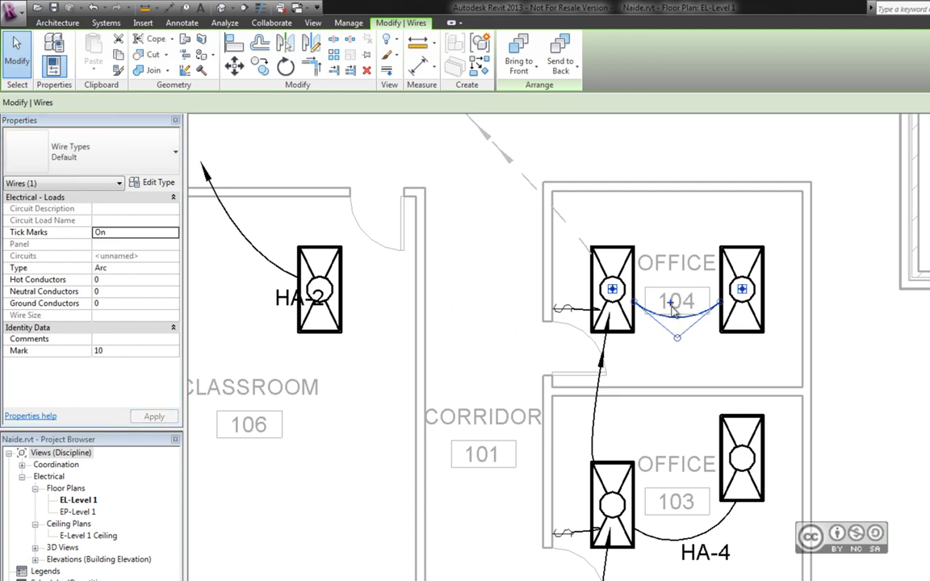
{"action": "key", "text": "Escape"}
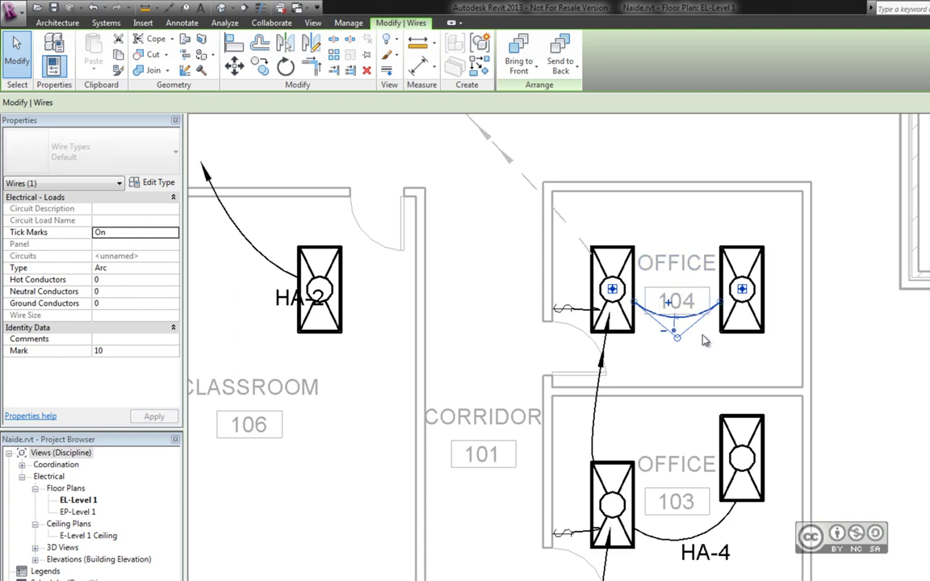
Reselect the Office 104 wire and switch its Tick Marks to Off
{"action": "left_click", "coordinate": [674, 338]}
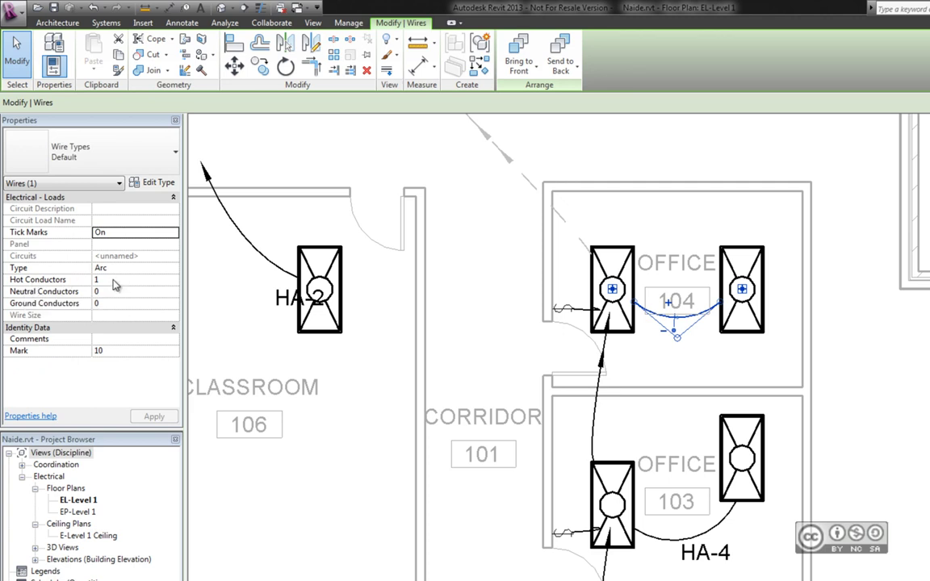
{"action": "left_click", "coordinate": [137, 232]}
{"action": "left_click", "coordinate": [173, 231]}
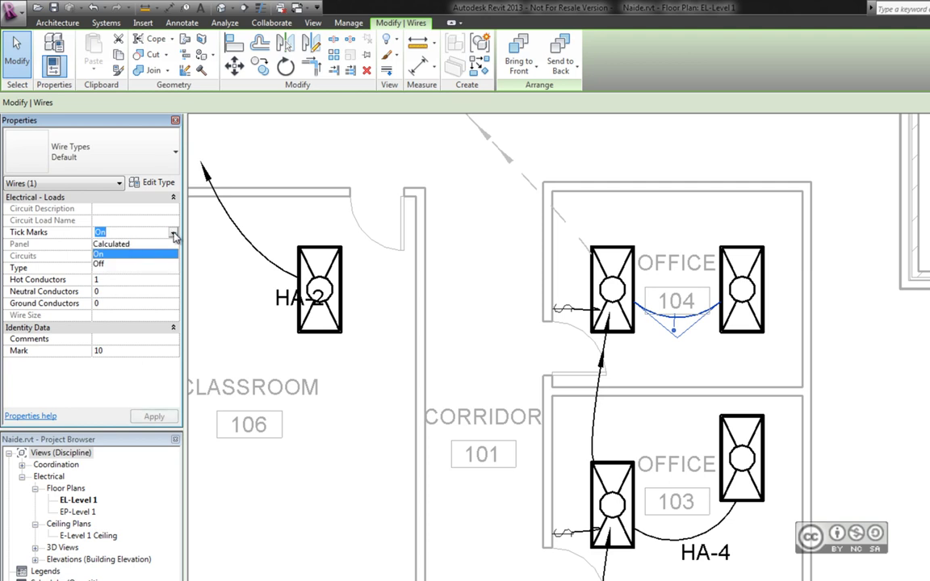
{"action": "left_click", "coordinate": [93, 240]}
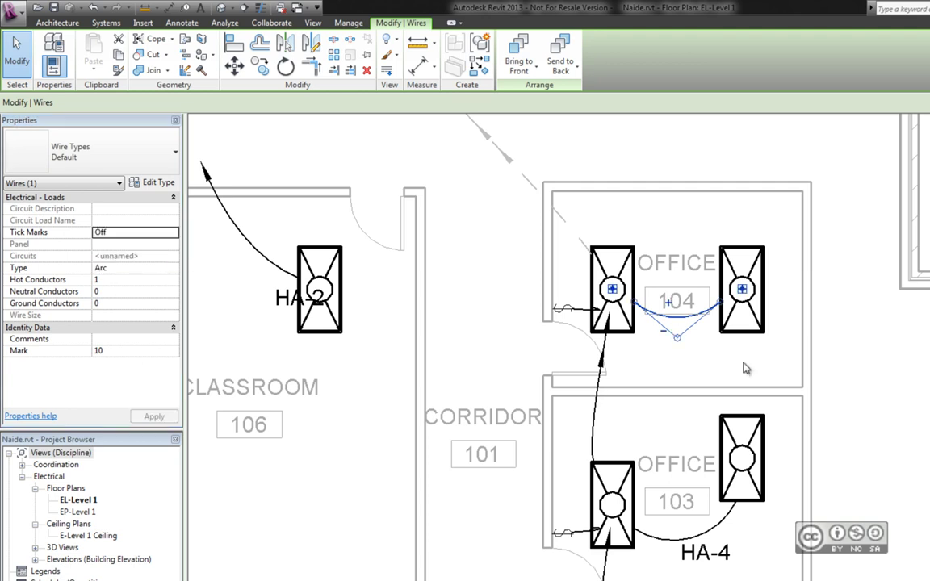
Set Show Tick Marks to Always under Wiring in Electrical Settings
{"action": "left_click", "coordinate": [348, 22]}
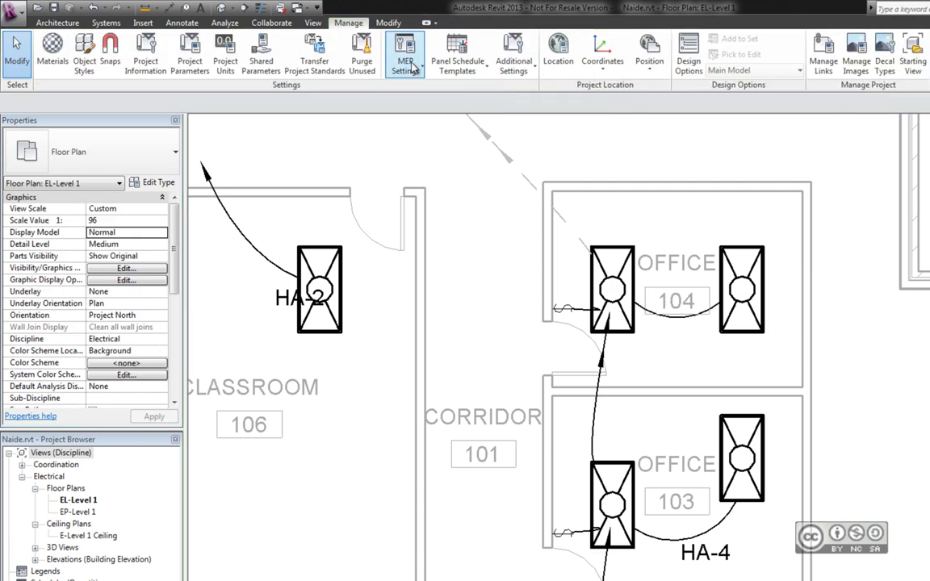
{"action": "left_click", "coordinate": [412, 67]}
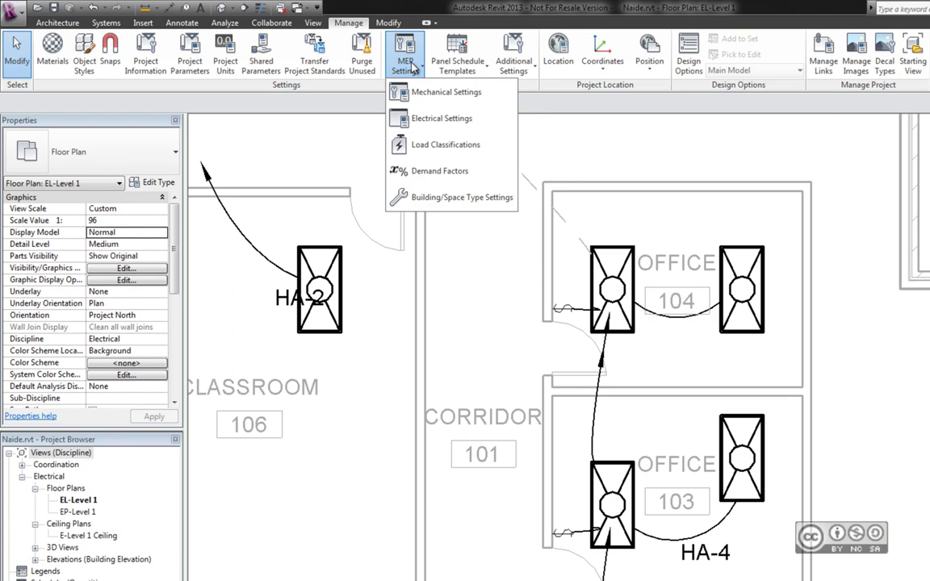
{"action": "left_click", "coordinate": [431, 119]}
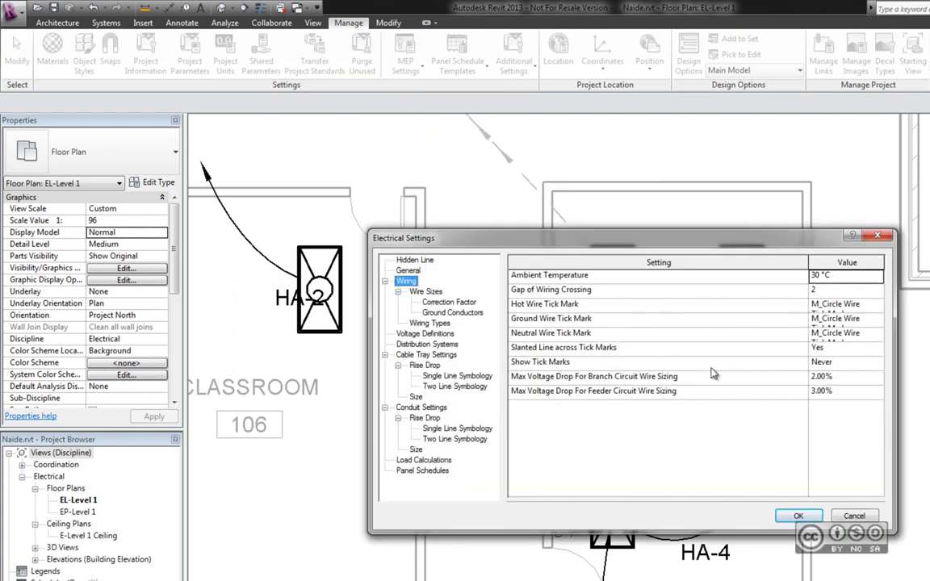
{"action": "left_click", "coordinate": [845, 361]}
{"action": "left_click", "coordinate": [840, 376]}
{"action": "left_click", "coordinate": [799, 517]}
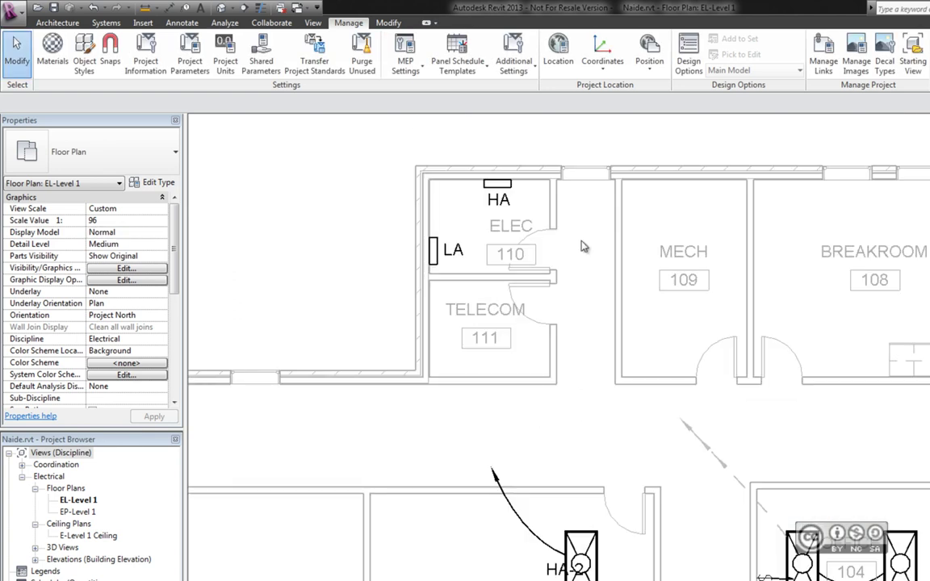
Select panel HA, leave its schedule header and footer notes empty, and scroll to Circuiting
{"action": "left_click", "coordinate": [508, 192]}
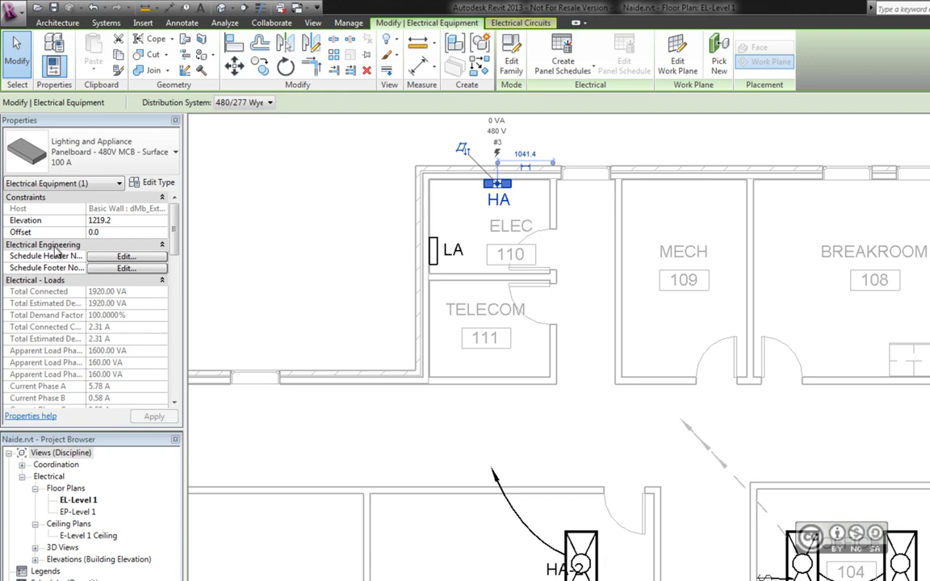
{"action": "left_click", "coordinate": [112, 257]}
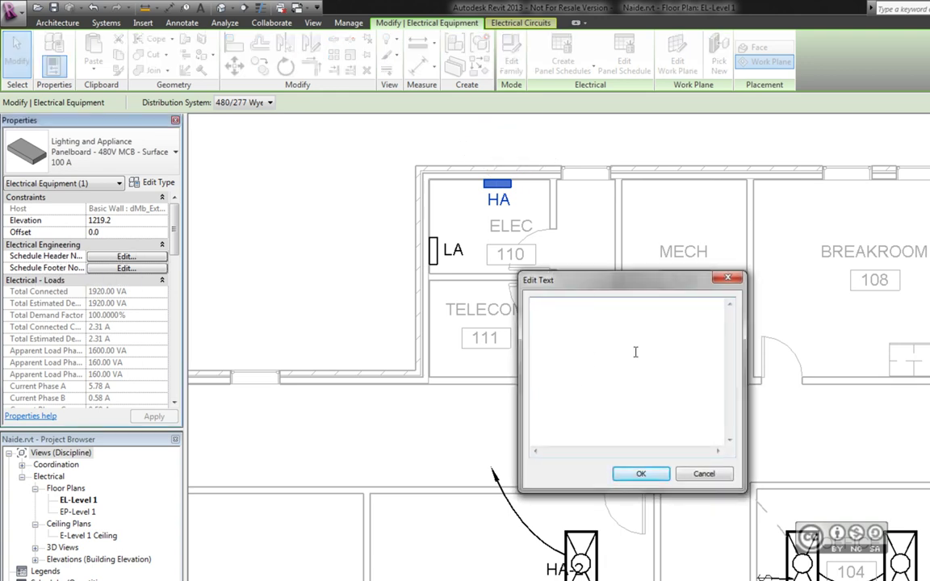
{"action": "left_click", "coordinate": [641, 474]}
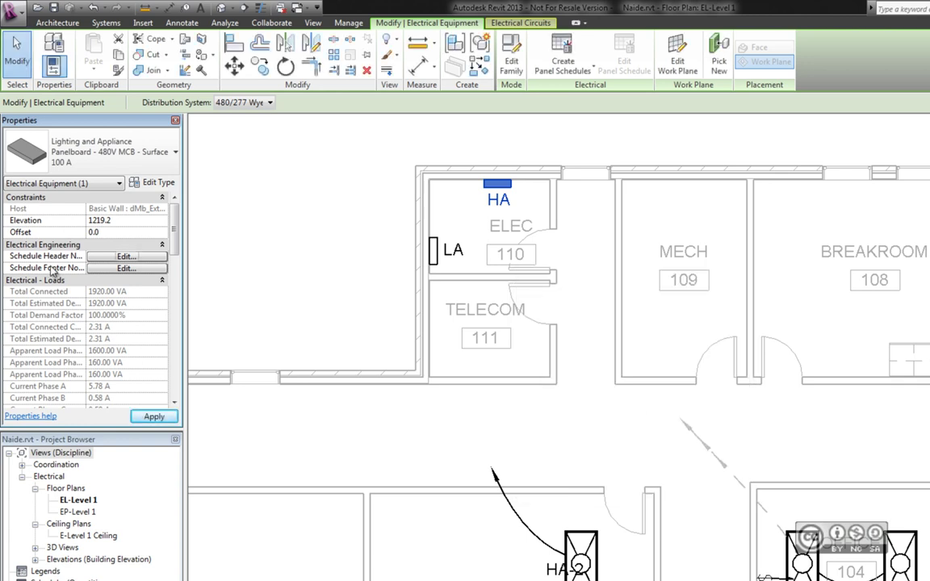
{"action": "left_click", "coordinate": [122, 268]}
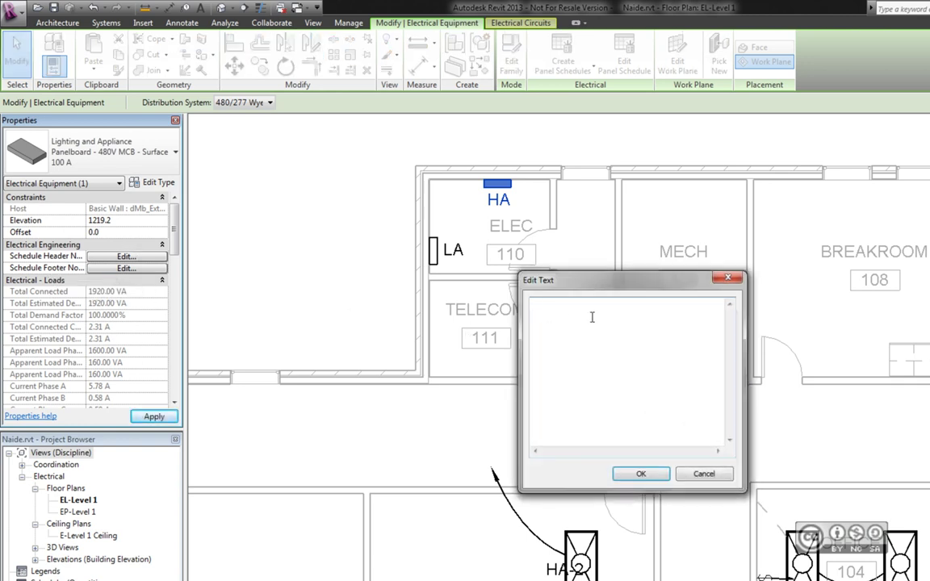
{"action": "left_click", "coordinate": [641, 473]}
{"action": "scroll", "coordinate": [63, 297], "scroll_direction": "down", "scroll_amount": 3}
{"action": "scroll", "coordinate": [63, 297], "scroll_direction": "down", "scroll_amount": 2}
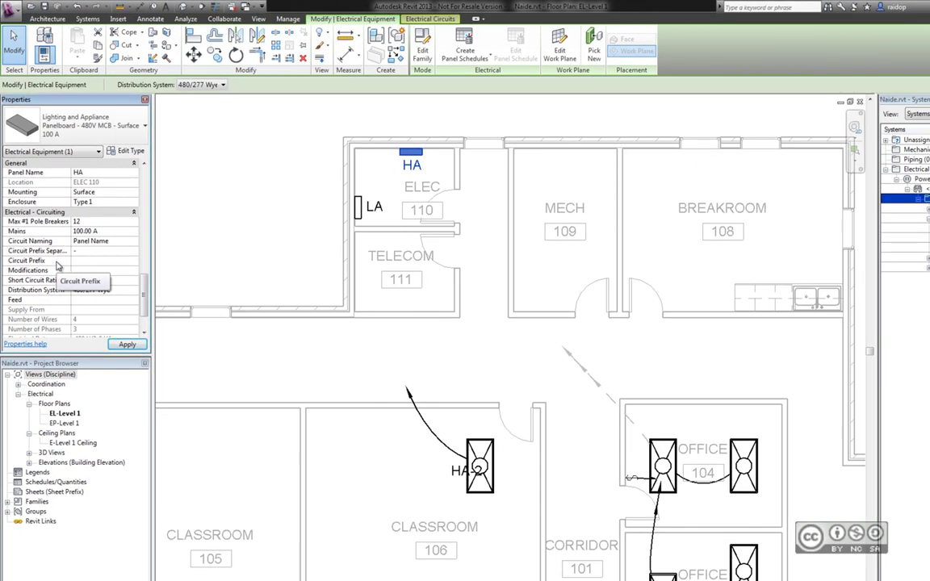
Move the HA-2 tag clear of the Office 104 fixture
{"action": "scroll", "coordinate": [57, 242], "scroll_direction": "down", "scroll_amount": 2}
{"action": "left_click", "coordinate": [52, 207]}
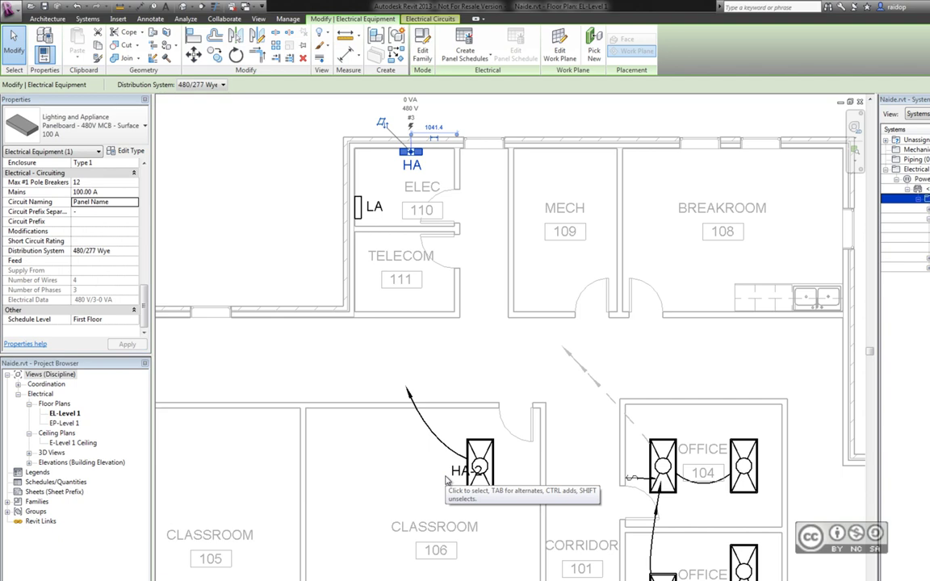
{"action": "left_click_drag", "start_coordinate": [446, 478], "coordinate": [411, 454]}
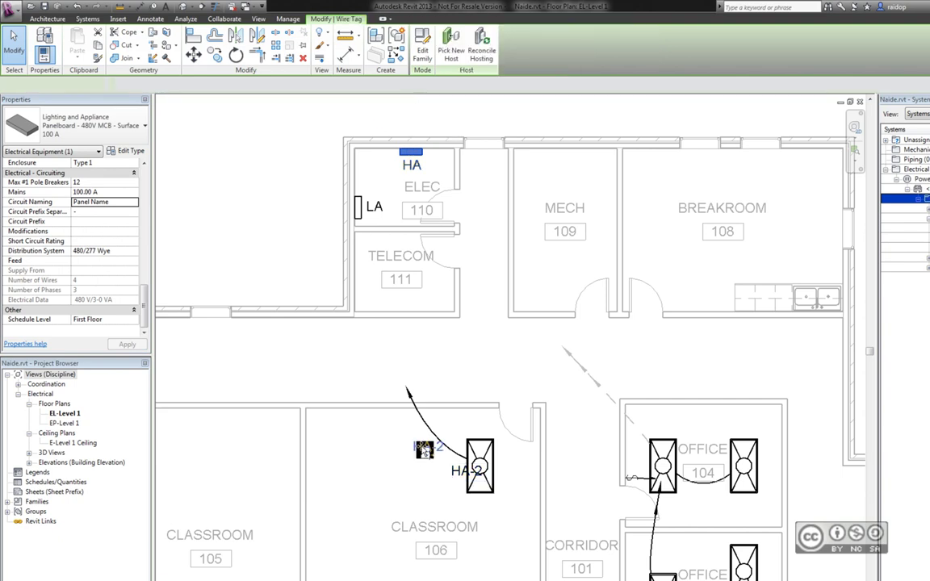
{"action": "left_click", "coordinate": [383, 426]}
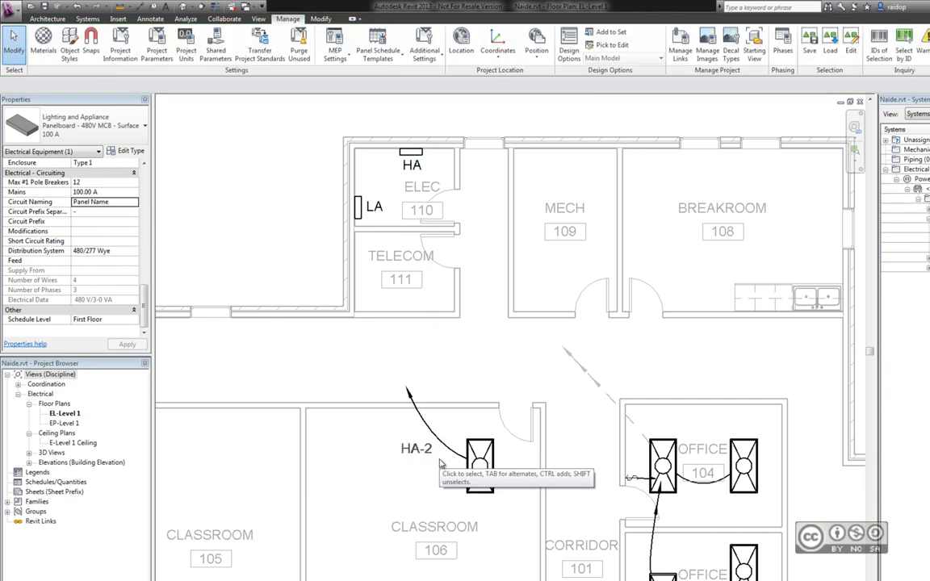
Apply Prefixed circuit naming with prefix 'Kilp' to panel HA
{"action": "left_click", "coordinate": [422, 160]}
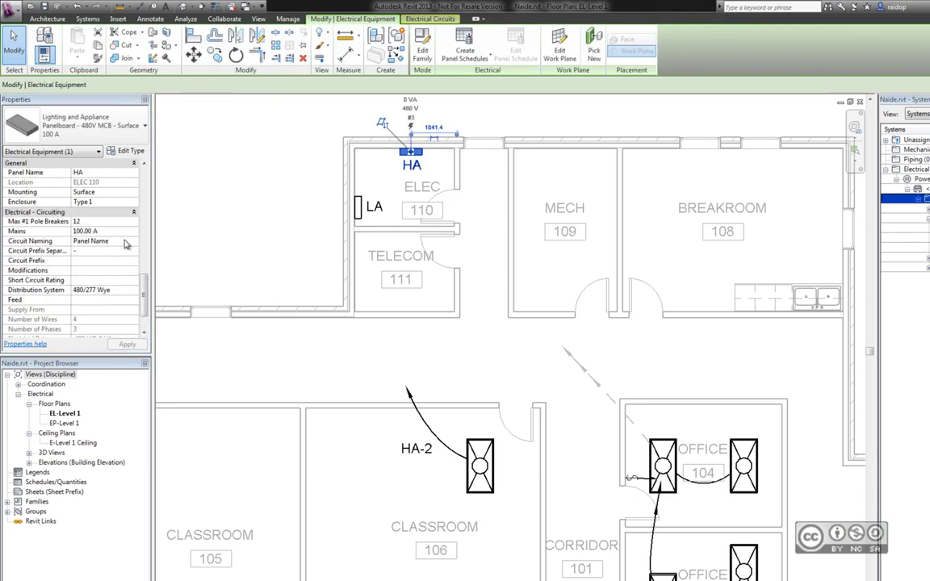
{"action": "left_click", "coordinate": [143, 255]}
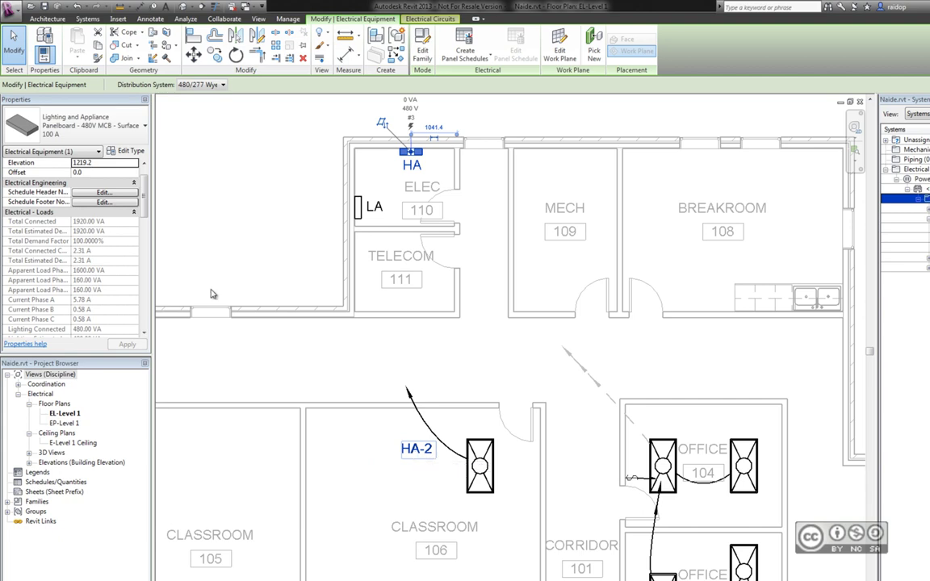
{"action": "scroll", "coordinate": [145, 218], "scroll_direction": "down", "scroll_amount": 1}
{"action": "scroll", "coordinate": [145, 218], "scroll_direction": "down", "scroll_amount": 2}
{"action": "scroll", "coordinate": [97, 242], "scroll_direction": "down", "scroll_amount": 2}
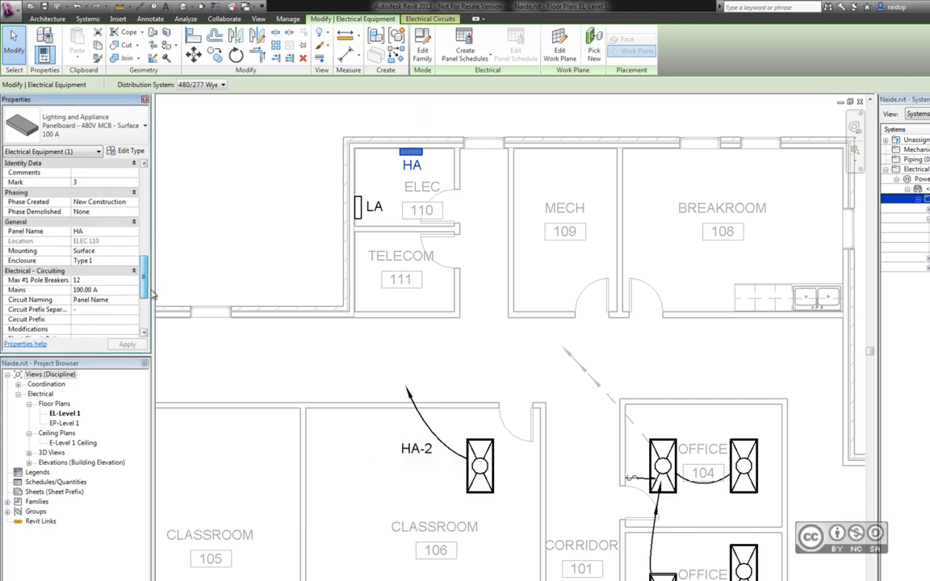
{"action": "scroll", "coordinate": [79, 257], "scroll_direction": "down", "scroll_amount": 2}
{"action": "left_click", "coordinate": [134, 242]}
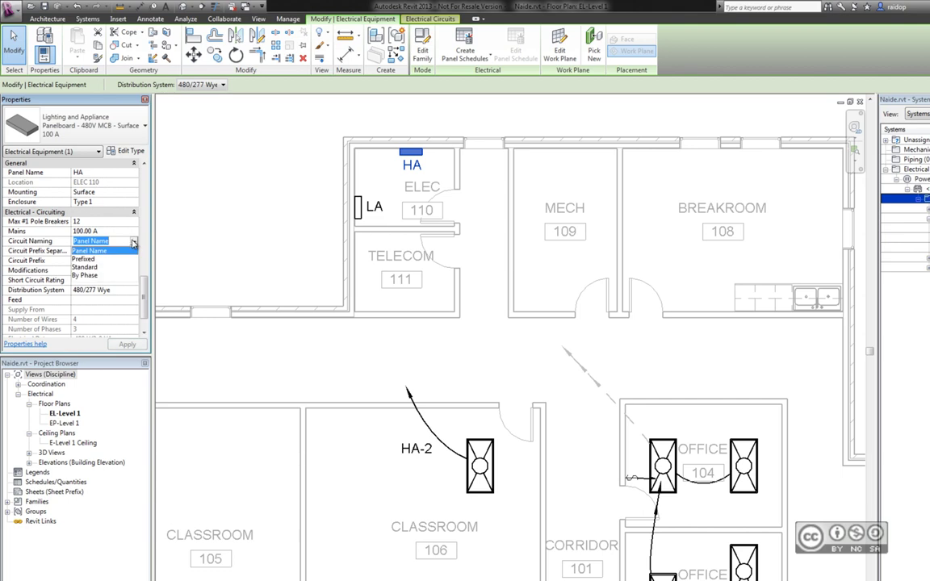
{"action": "left_click", "coordinate": [90, 246]}
{"action": "left_click", "coordinate": [92, 261]}
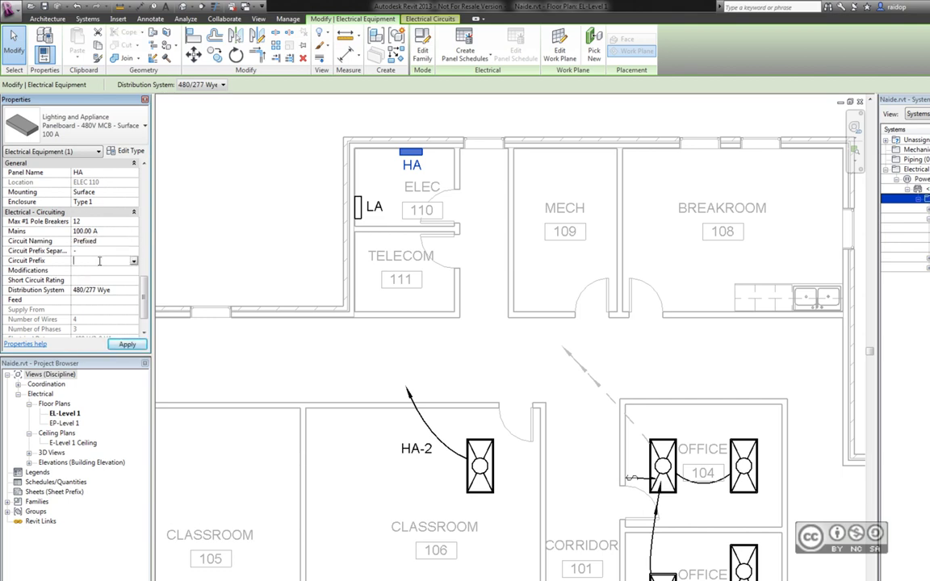
{"action": "type", "text": "Kilp"}
{"action": "left_click", "coordinate": [128, 345]}
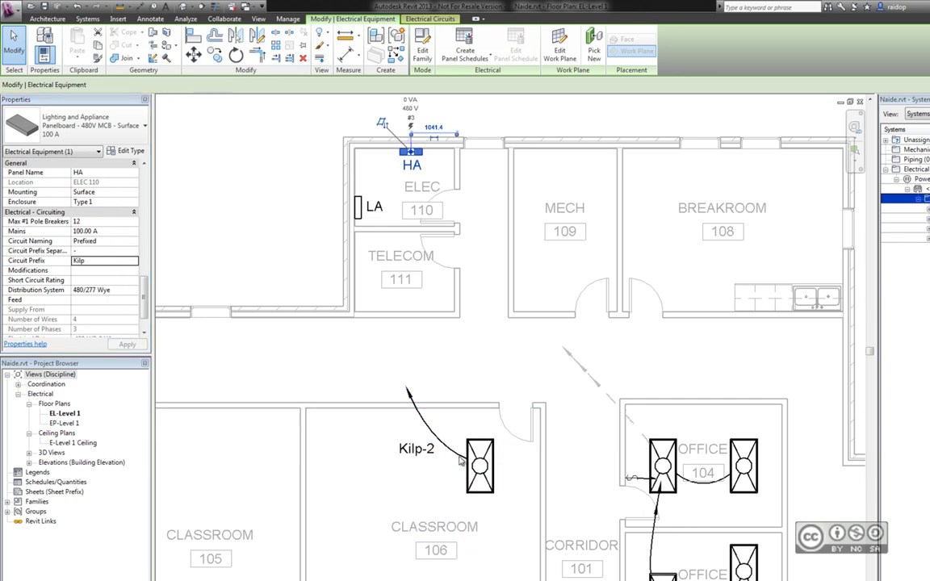
Switch panel HA's circuit naming to Standard and apply it
{"action": "left_click", "coordinate": [101, 240]}
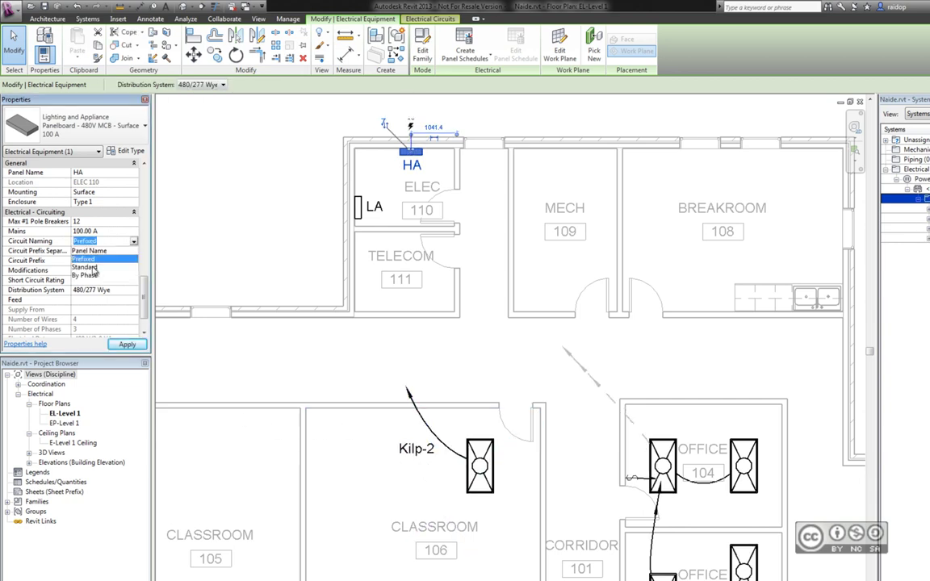
{"action": "left_click", "coordinate": [94, 268]}
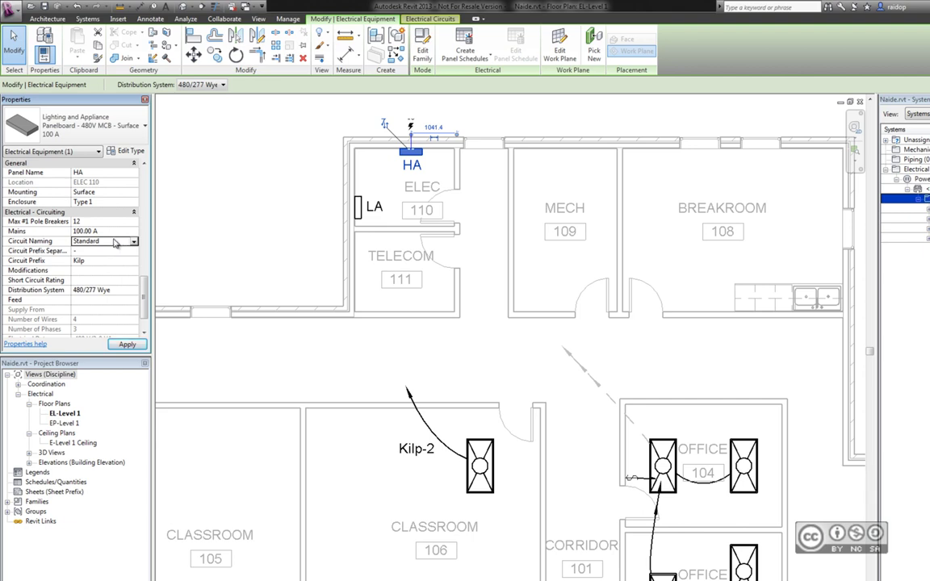
{"action": "left_click", "coordinate": [127, 344]}
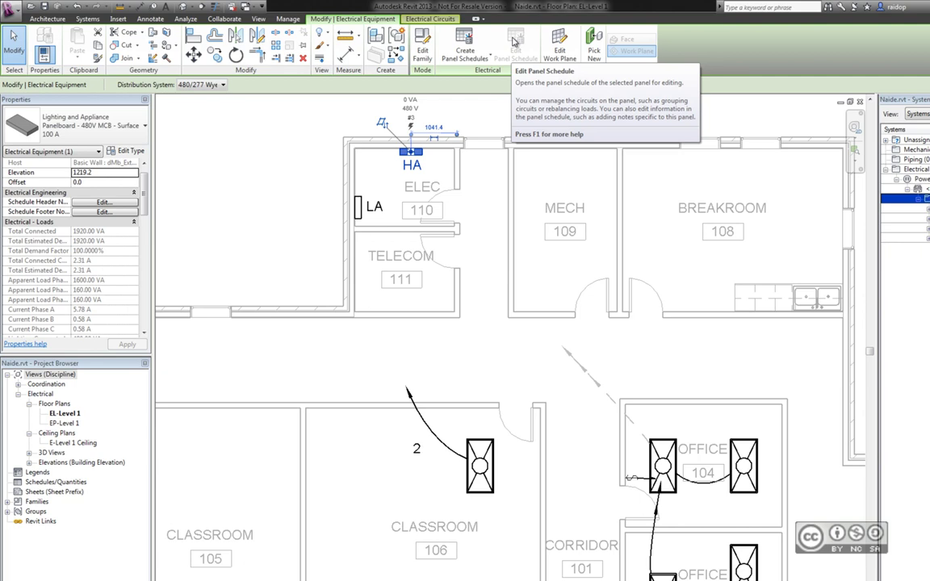
Create panel HA's schedule from the default template and return to the plan
{"action": "scroll", "coordinate": [442, 181], "scroll_direction": "up", "scroll_amount": 1}
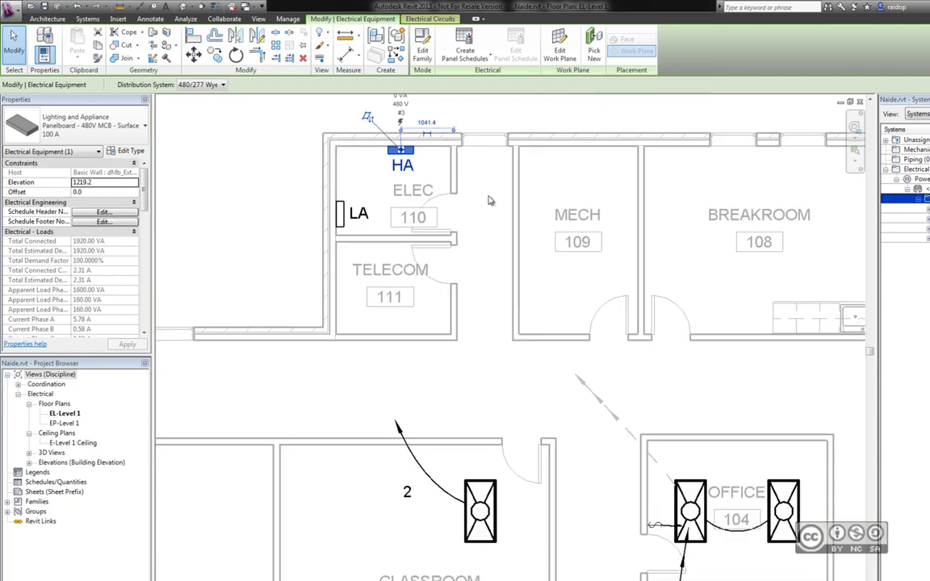
{"action": "left_click", "coordinate": [479, 60]}
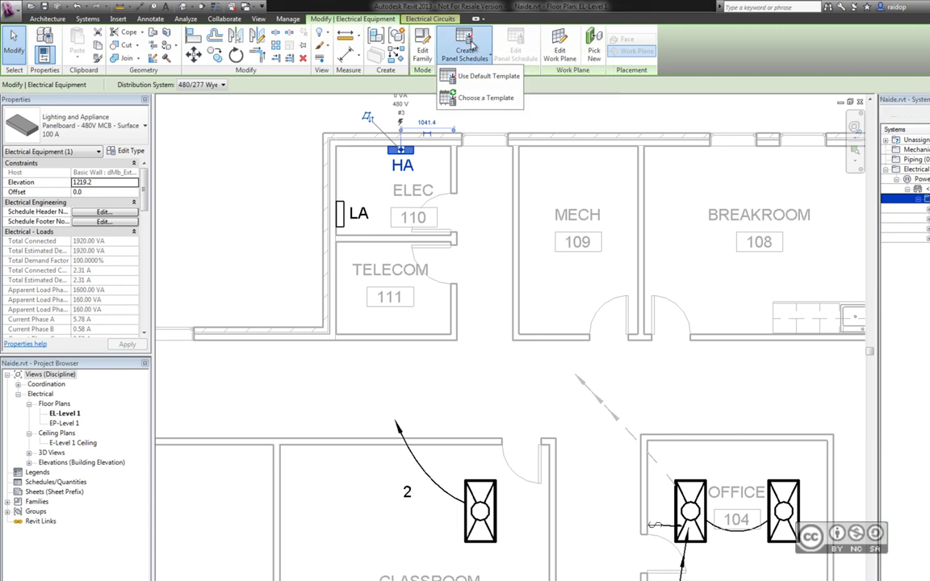
{"action": "left_click", "coordinate": [488, 76]}
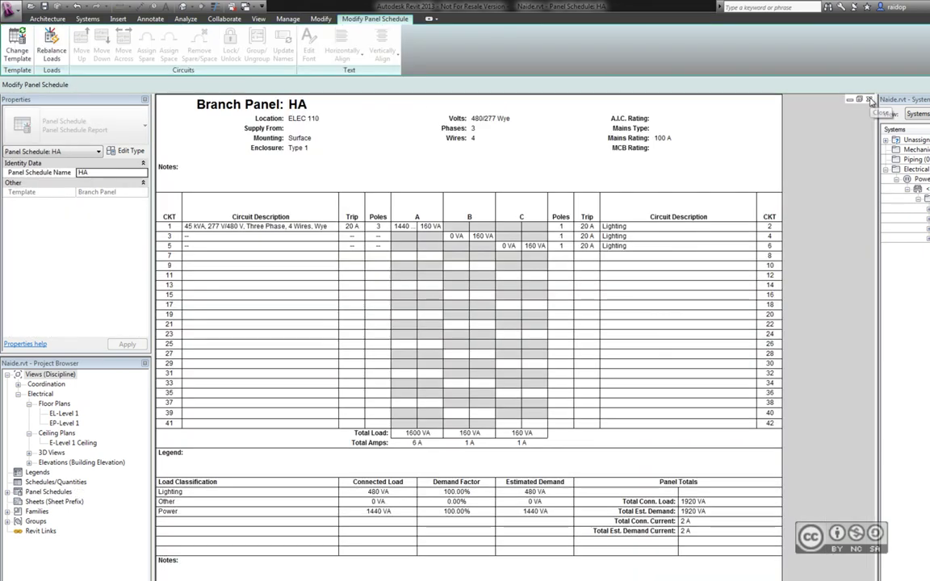
{"action": "key", "text": "ctrl+Tab"}
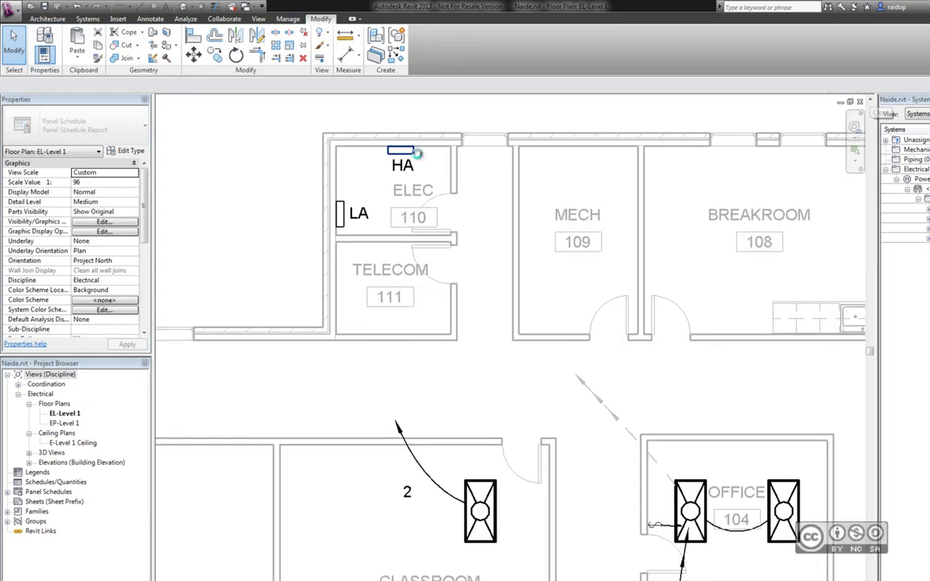
Reopen panel HA's schedule for editing and click into the circuit 1 description
{"action": "left_click", "coordinate": [427, 153]}
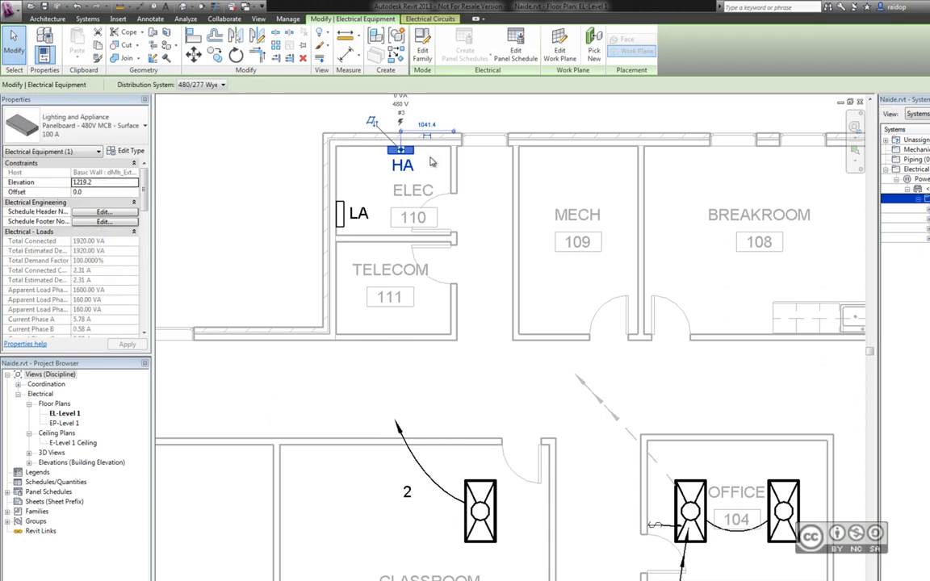
{"action": "left_click", "coordinate": [518, 42]}
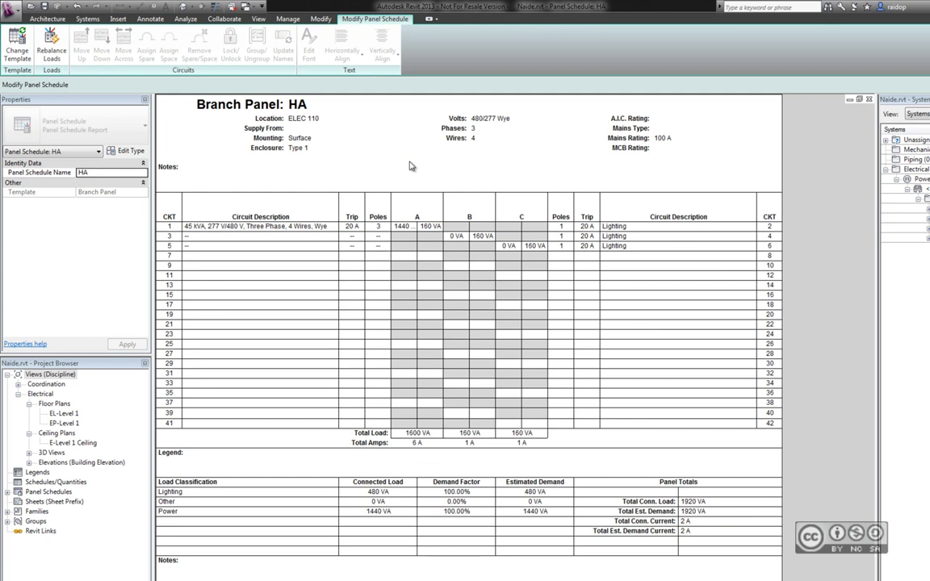
{"action": "left_click", "coordinate": [241, 103]}
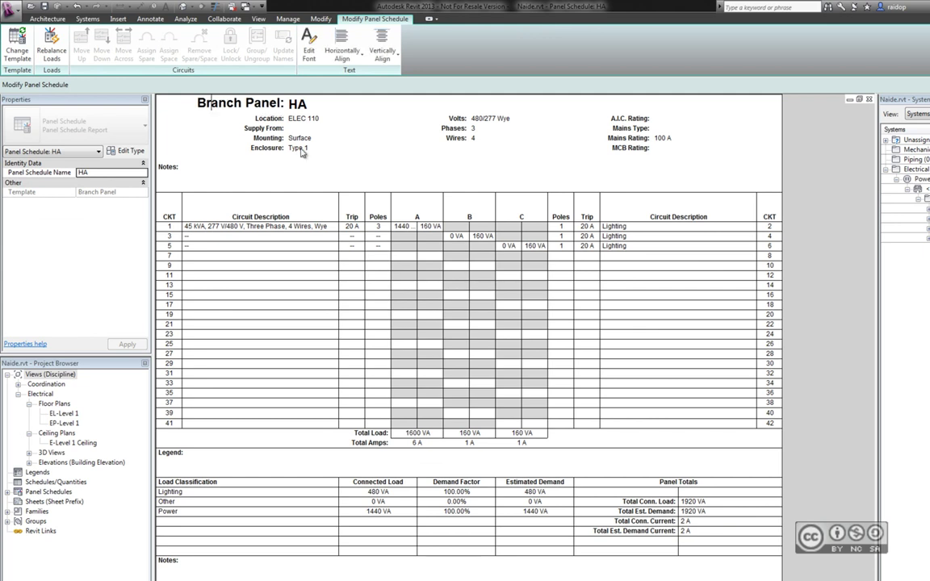
{"action": "left_click", "coordinate": [263, 118]}
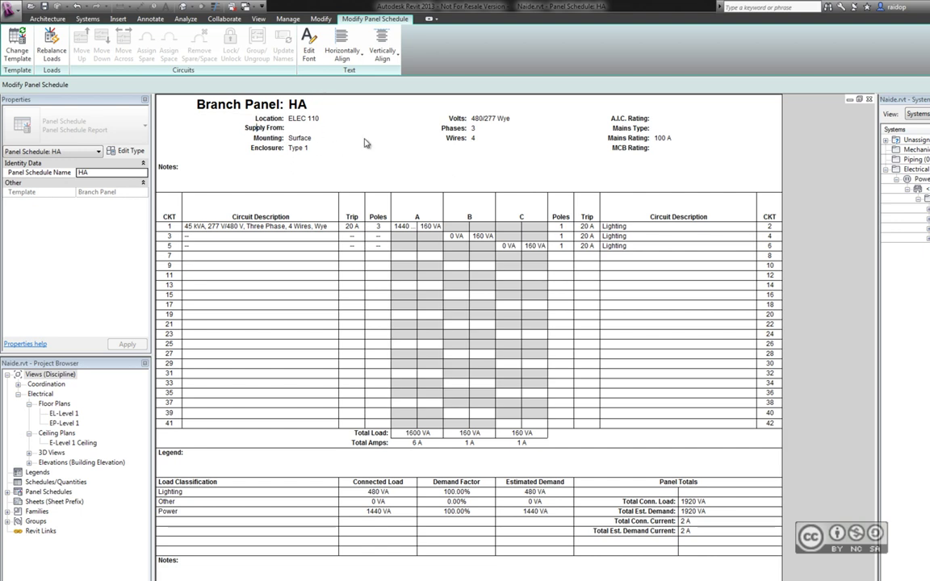
{"action": "left_click", "coordinate": [290, 231]}
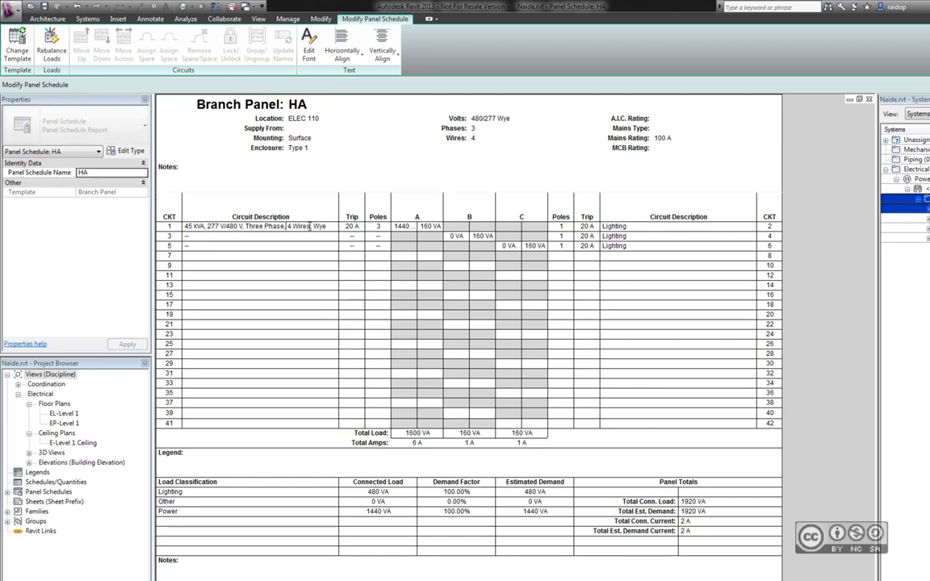
{"action": "type", "text": "Modify,"}
{"action": "left_click", "coordinate": [281, 226]}
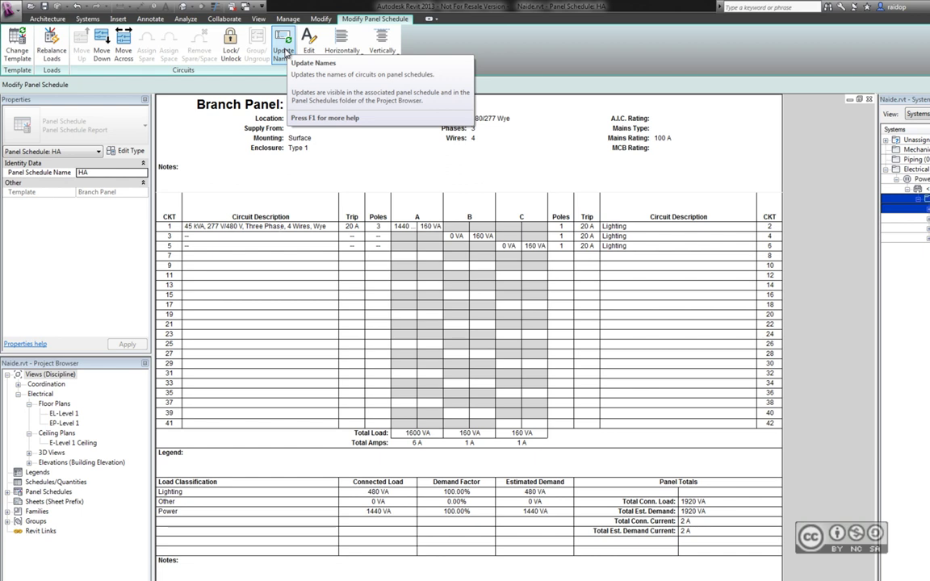
{"action": "left_click", "coordinate": [283, 47]}
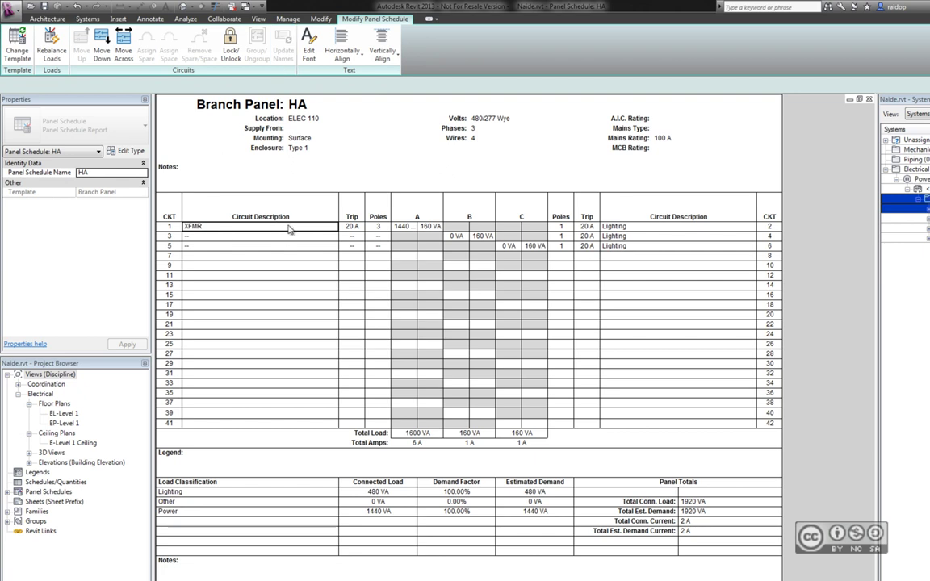
{"action": "left_click", "coordinate": [360, 229]}
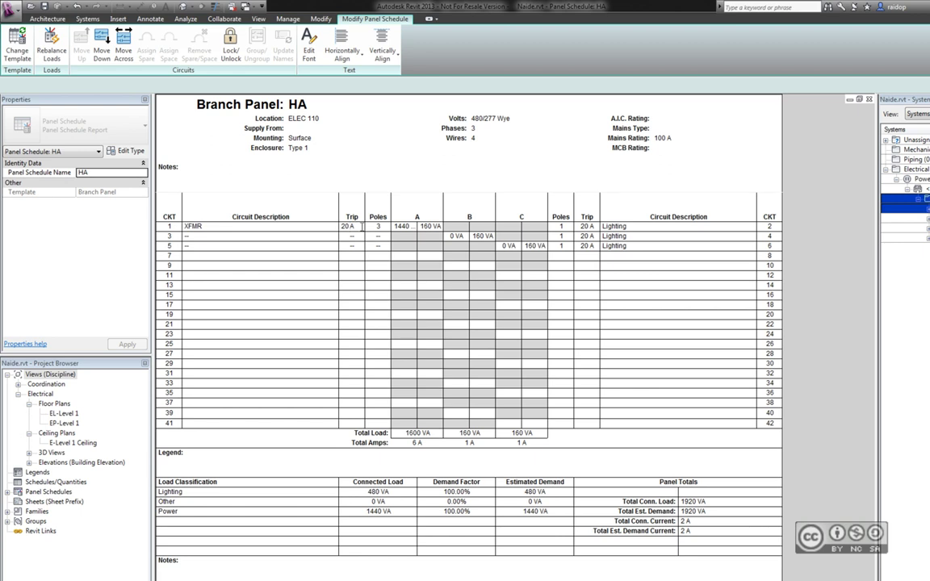
{"action": "left_click", "coordinate": [358, 227]}
{"action": "left_click", "coordinate": [193, 229]}
{"action": "left_click", "coordinate": [211, 229]}
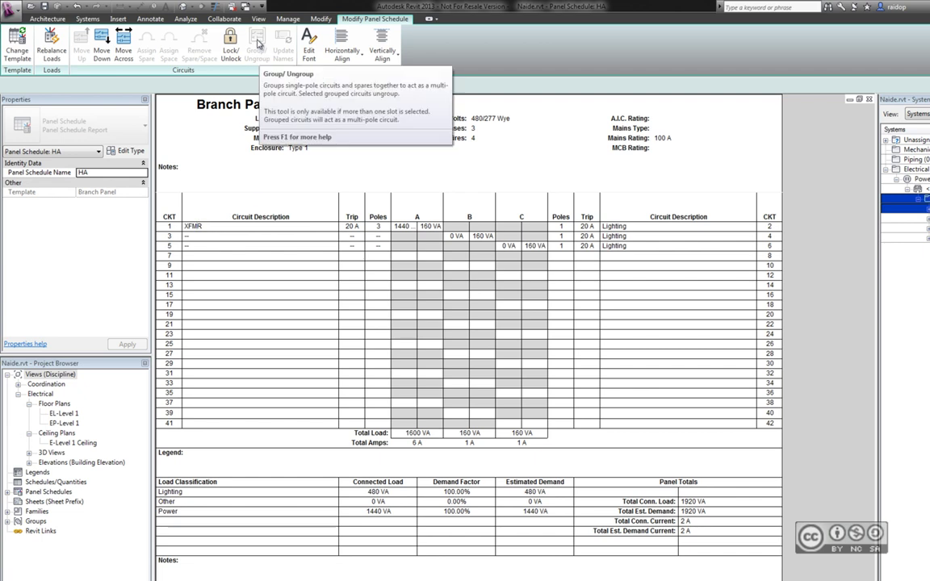
{"action": "left_click", "coordinate": [171, 229]}
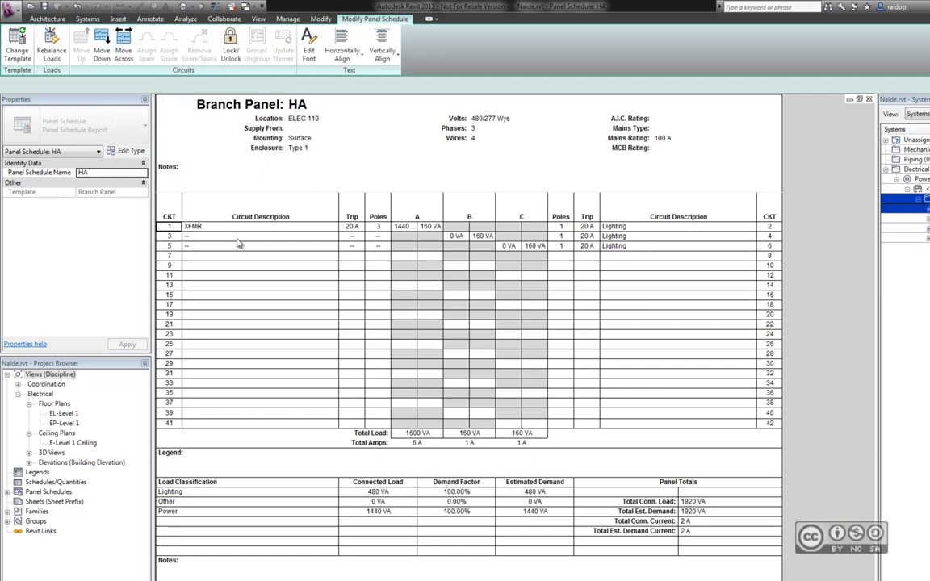
Move XFMR to panel HA's circuit 2, make circuit 7 a spare, and return to EL-Level 1
{"action": "left_click", "coordinate": [123, 44]}
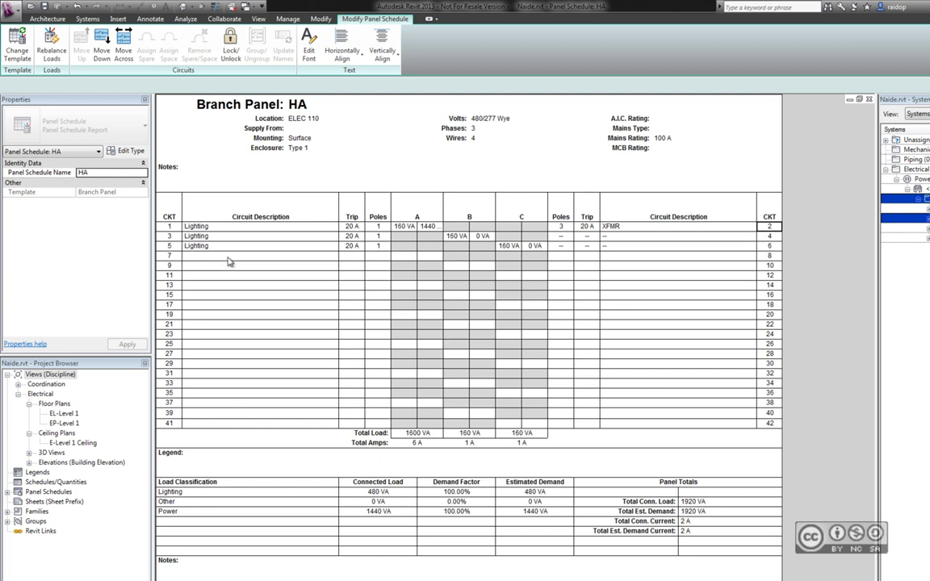
{"action": "left_click", "coordinate": [327, 258]}
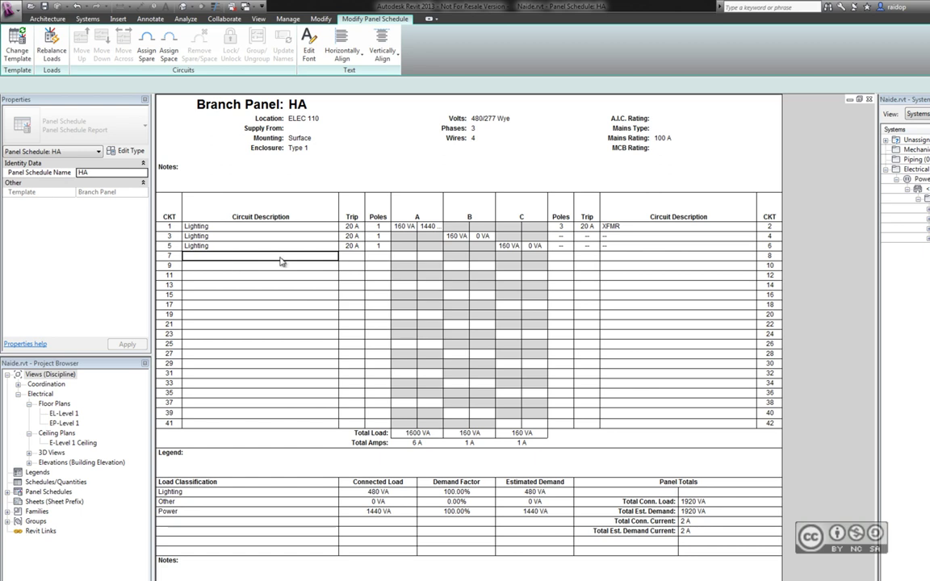
{"action": "left_click", "coordinate": [146, 50]}
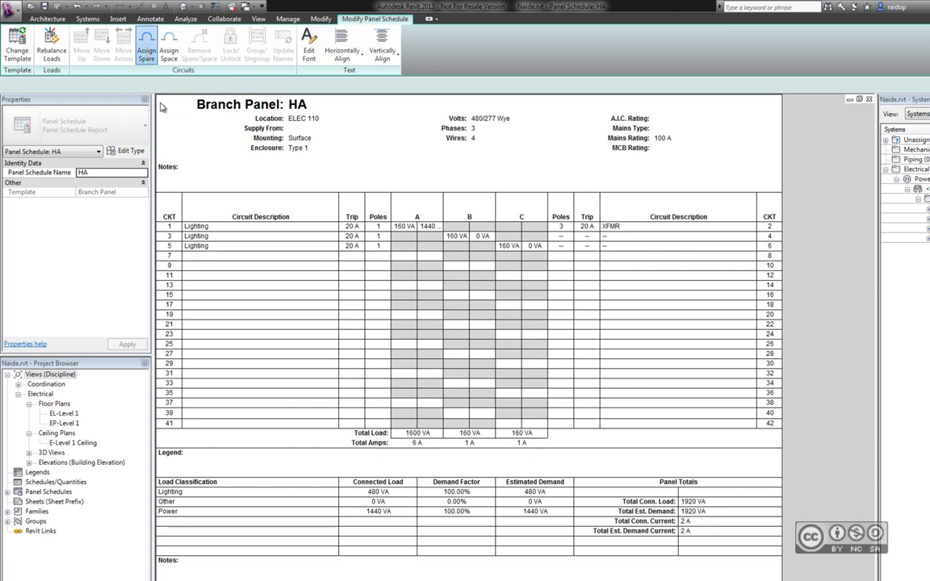
{"action": "left_click", "coordinate": [210, 256]}
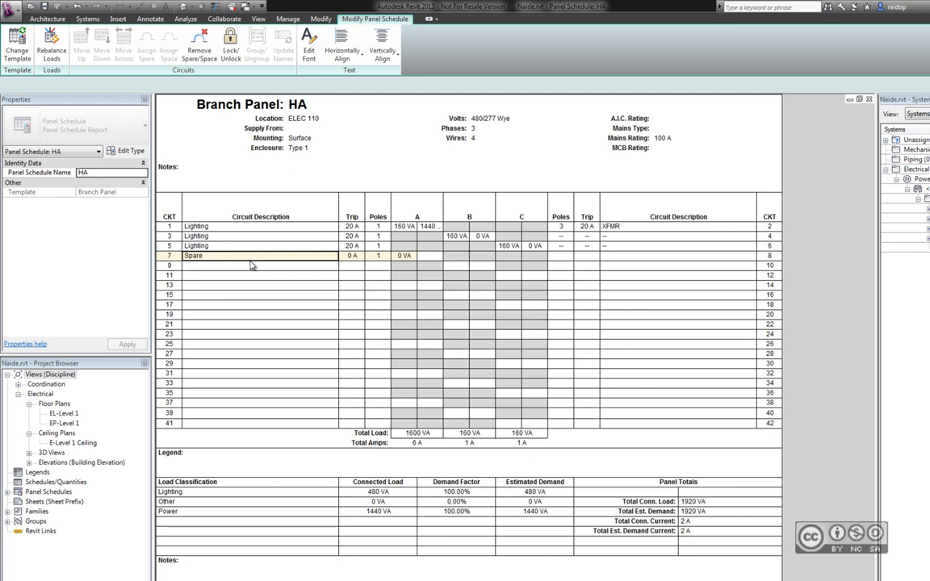
{"action": "key", "text": "ctrl+Tab"}
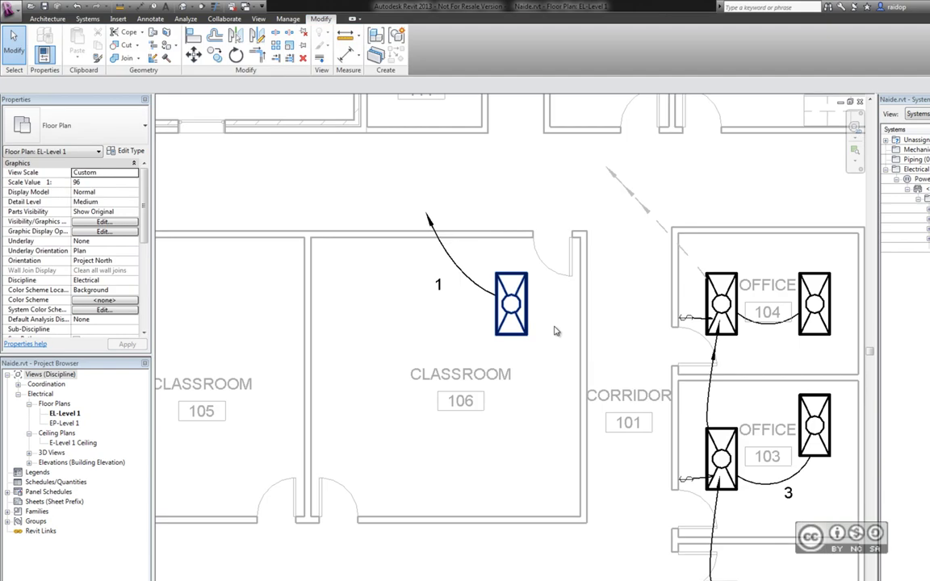
Copy the classroom 106 light fixture into classroom 105 with the MV command
{"action": "left_click", "coordinate": [511, 303]}
{"action": "key", "text": "m"}
{"action": "key", "text": "v"}
{"action": "left_click", "coordinate": [614, 280]}
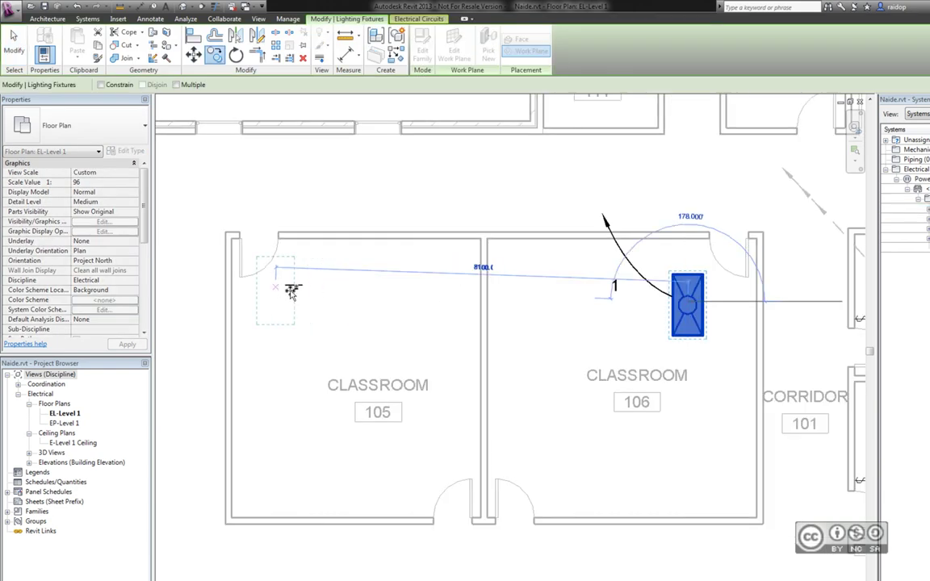
{"action": "left_click", "coordinate": [293, 290]}
{"action": "key", "text": "Escape"}
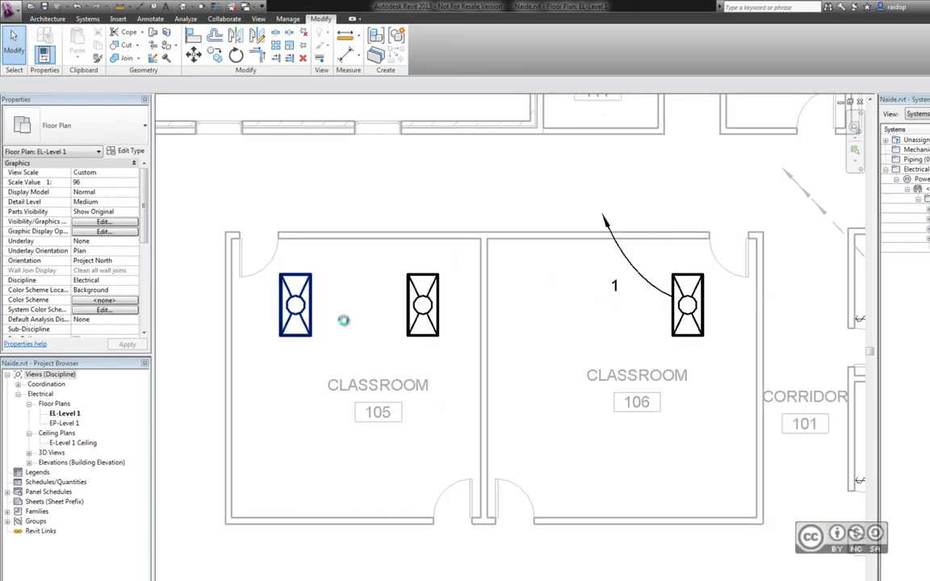
Circuit both classroom 105 fixtures to panel HA as a new power circuit
{"action": "left_click", "coordinate": [297, 311]}
{"action": "left_click", "coordinate": [529, 40]}
{"action": "left_click", "coordinate": [161, 85]}
{"action": "left_click", "coordinate": [144, 105]}
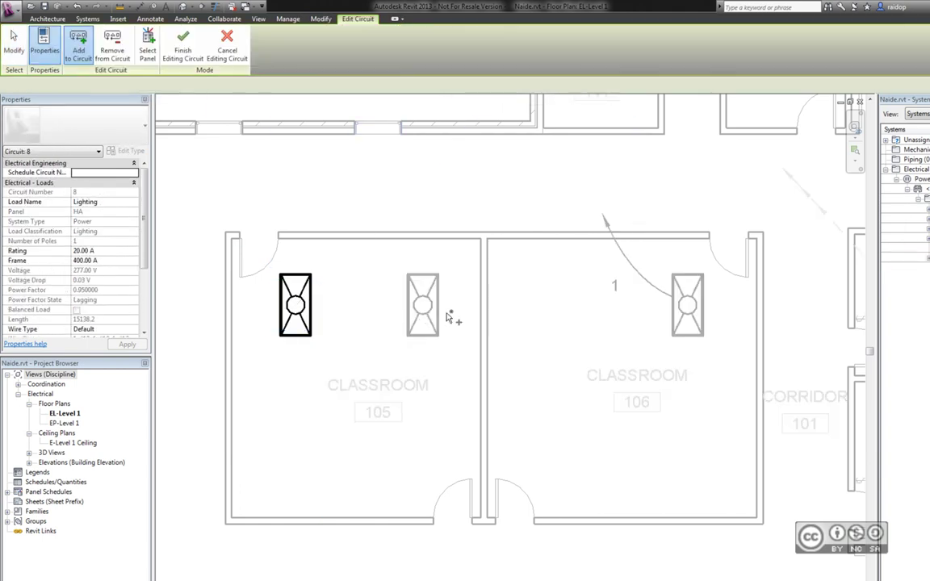
{"action": "left_click", "coordinate": [425, 311]}
{"action": "left_click", "coordinate": [183, 45]}
Open the panel schedule for panel HA in room 110
{"action": "mouse_move", "coordinate": [327, 163]}
{"action": "middle_mouse_down"}
{"action": "mouse_move", "coordinate": [482, 415]}
{"action": "mouse_move", "coordinate": [408, 394]}
{"action": "middle_mouse_up"}
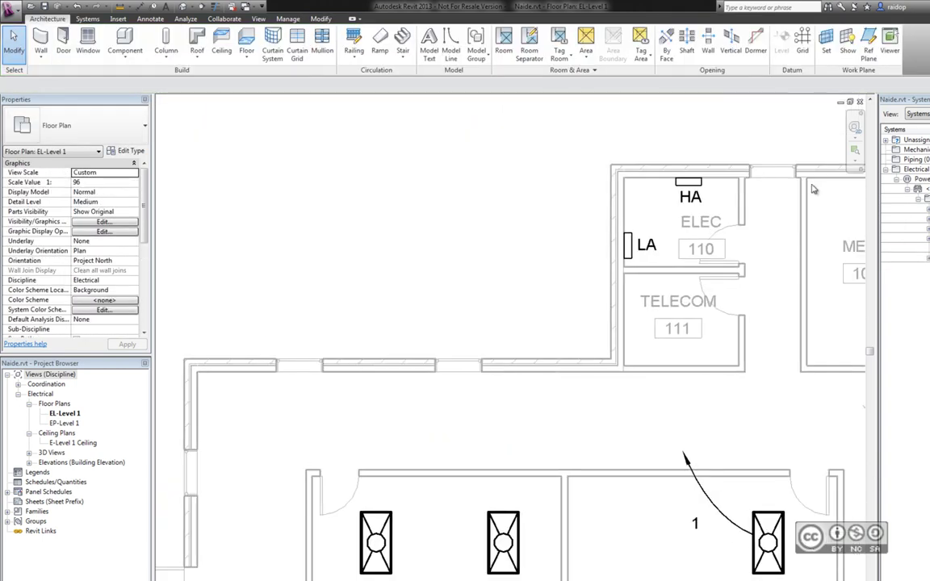
{"action": "left_click", "coordinate": [694, 183]}
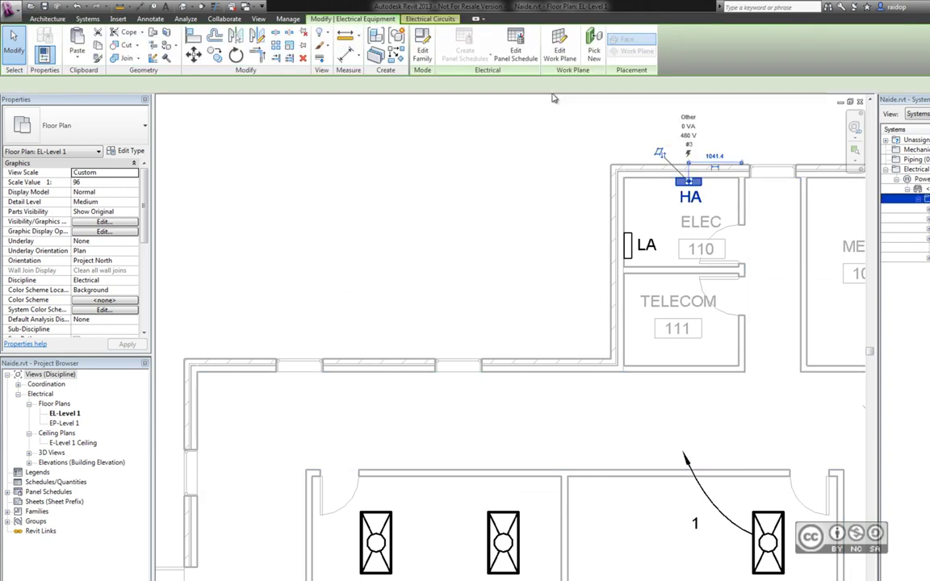
{"action": "left_click", "coordinate": [515, 47]}
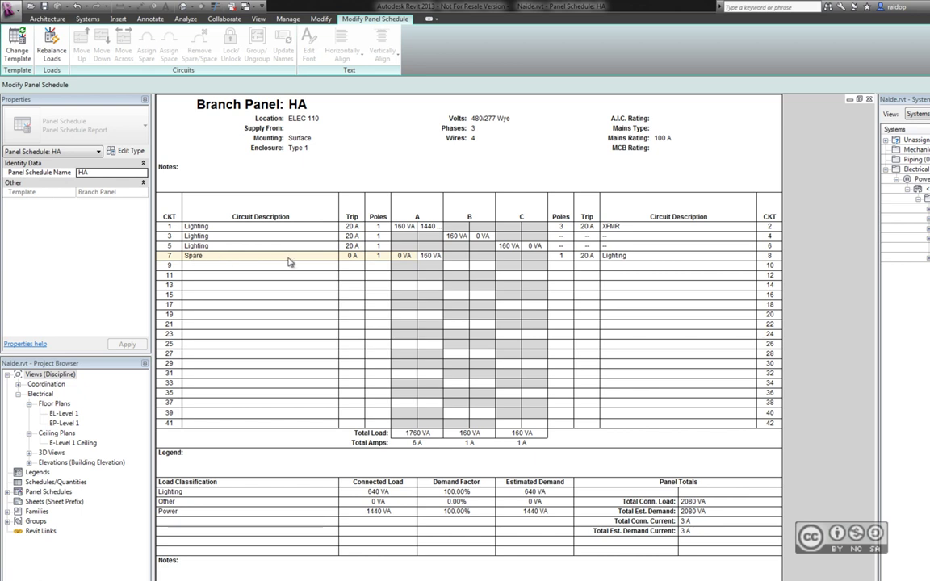
Move the Spare on panel HA's schedule down from slot 7 to slot 9
{"action": "left_click", "coordinate": [260, 255]}
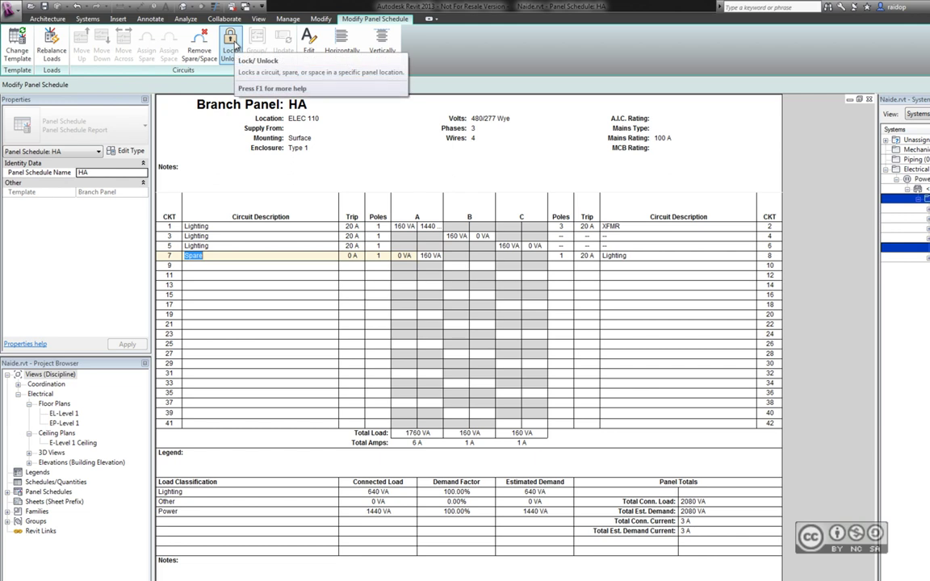
{"action": "left_click", "coordinate": [185, 258]}
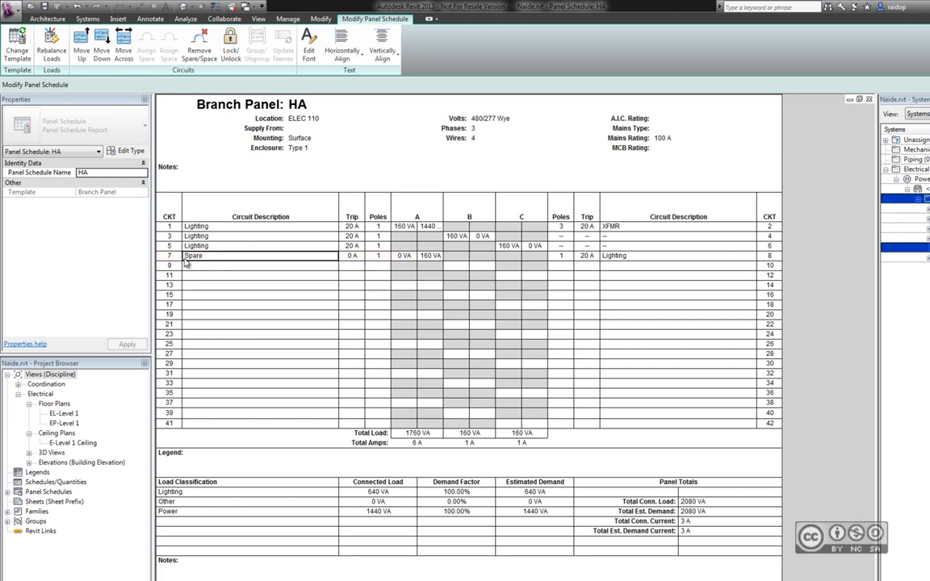
{"action": "left_click", "coordinate": [101, 53]}
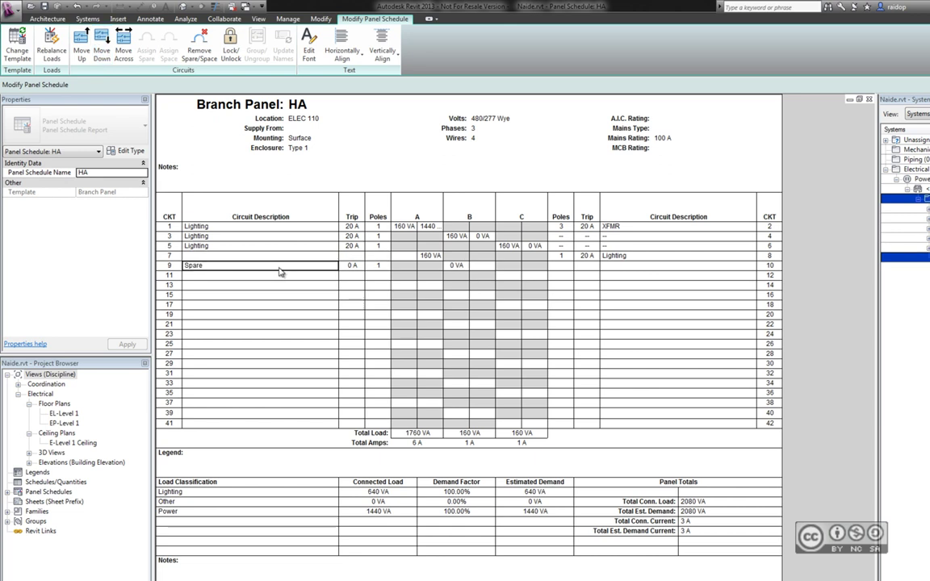
{"action": "left_click", "coordinate": [231, 48]}
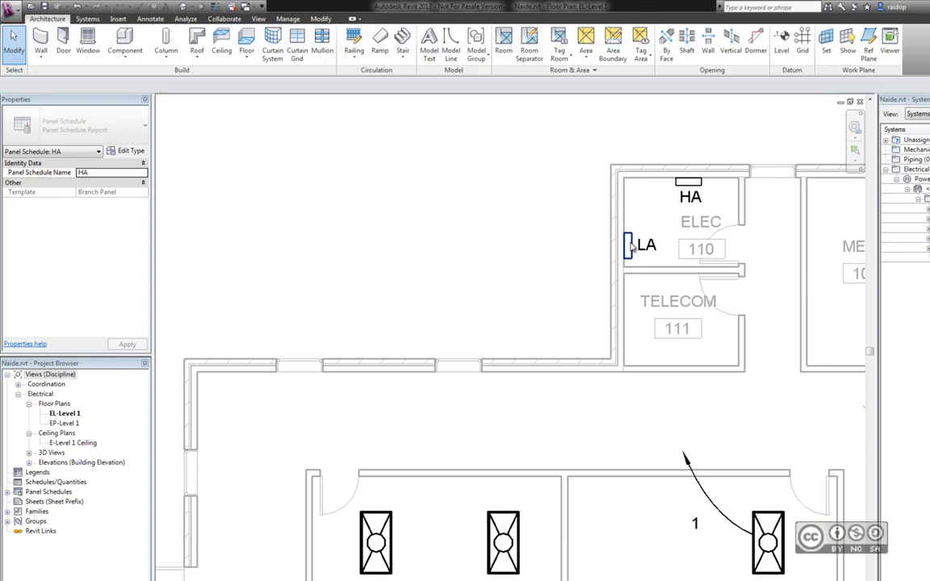
Check panel LA's schedule options, then open HA from the Project Browser's Panel Schedules list
{"action": "left_click", "coordinate": [627, 246]}
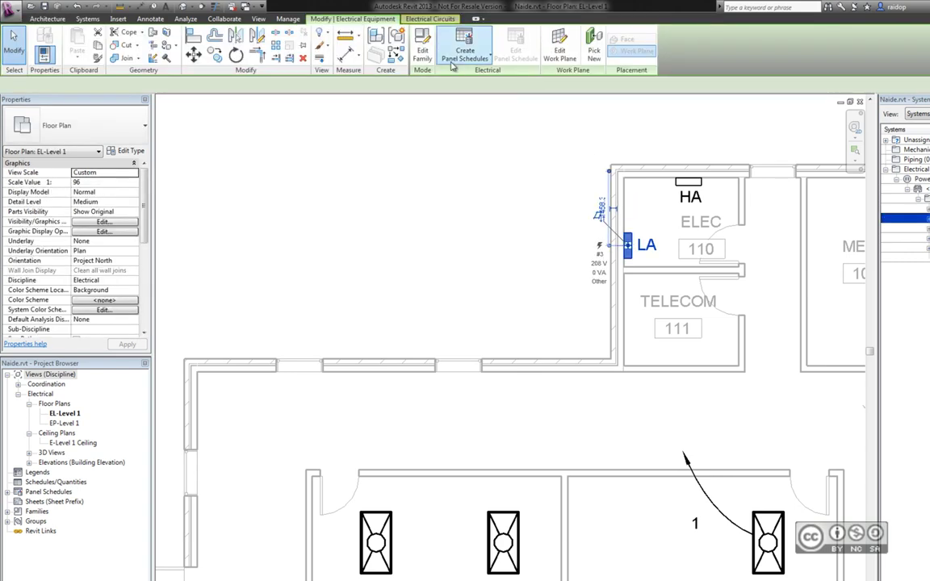
{"action": "left_click", "coordinate": [475, 62]}
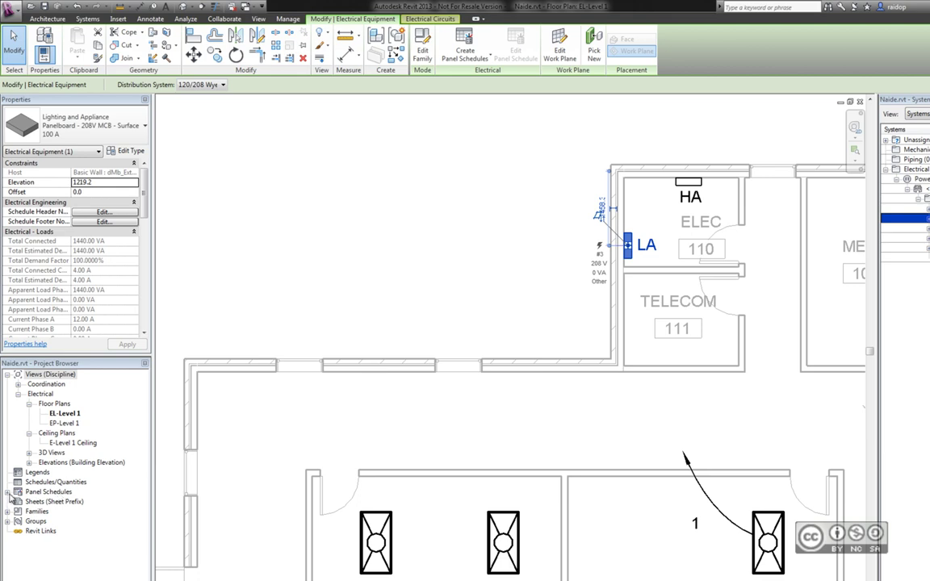
{"action": "left_click", "coordinate": [8, 492]}
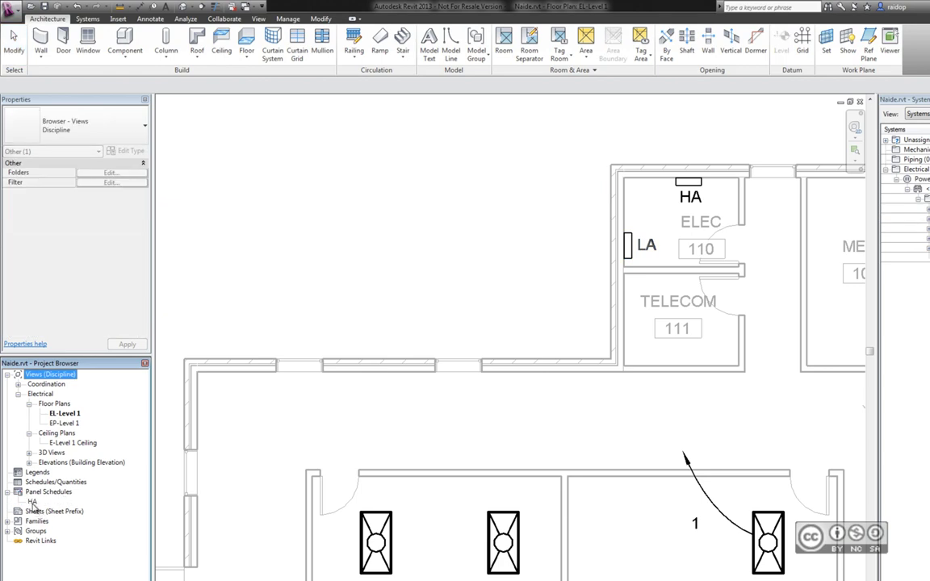
{"action": "left_click", "coordinate": [32, 501]}
{"action": "double_click", "coordinate": [32, 501]}
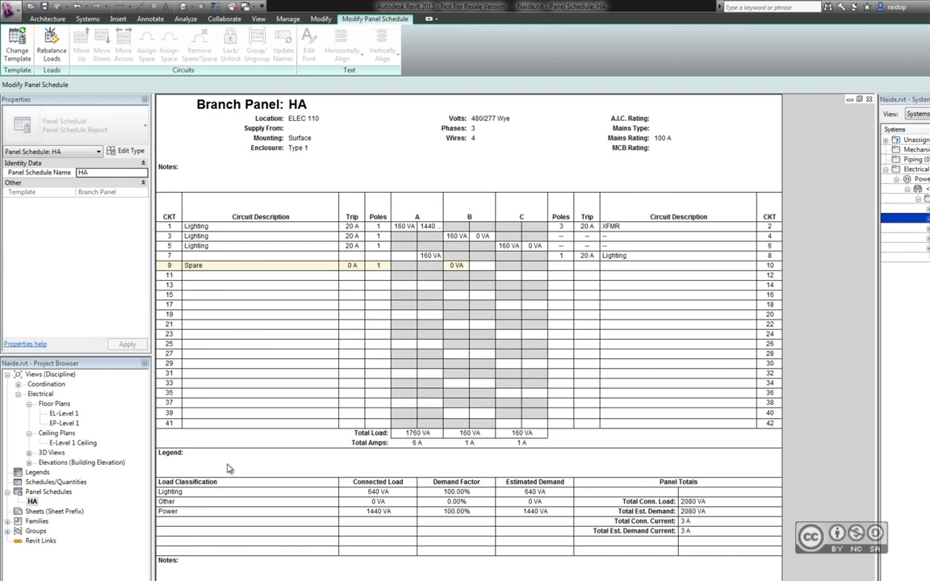
Change the HA schedule's template to Branch Panel (Default), showing phase A at 1760 VA
{"action": "right_click", "coordinate": [34, 503]}
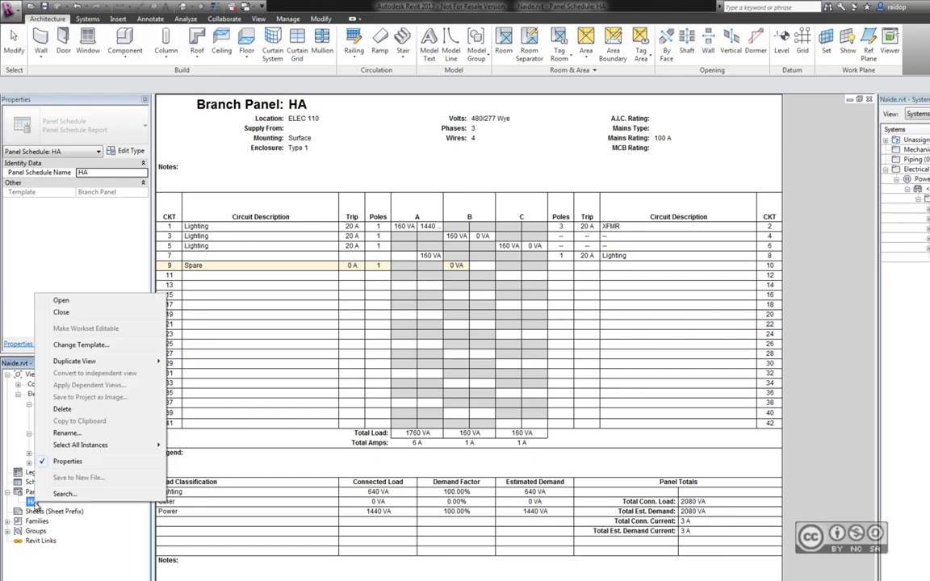
{"action": "left_click", "coordinate": [81, 345]}
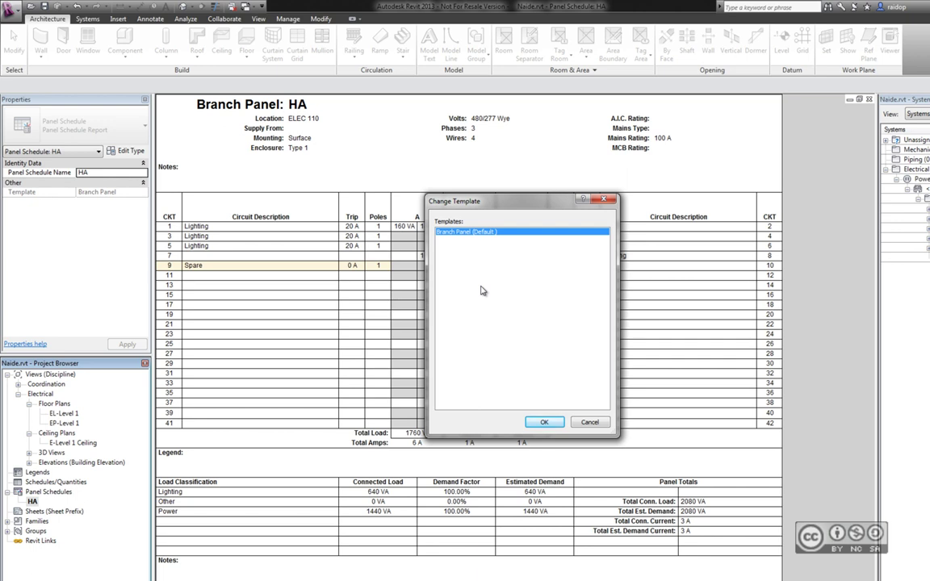
{"action": "left_click", "coordinate": [544, 423]}
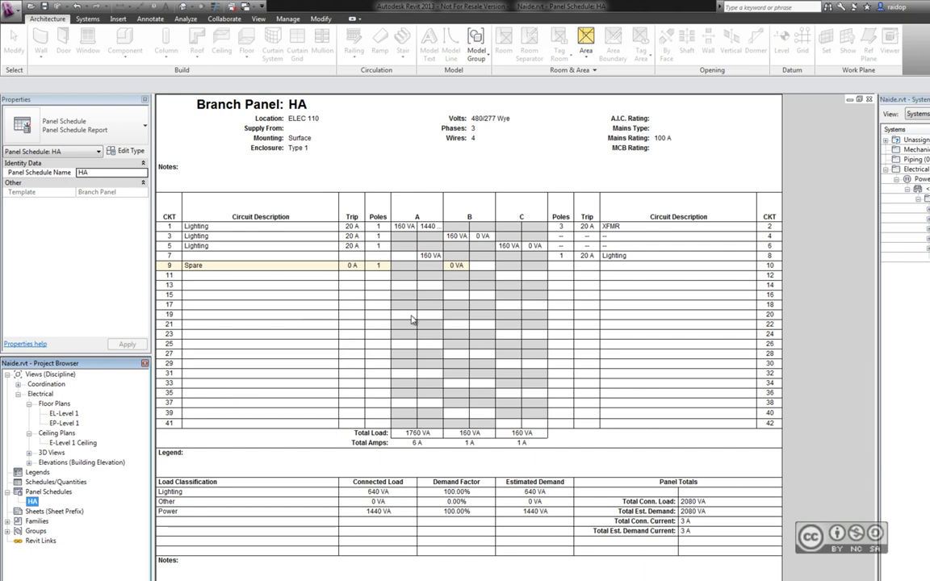
{"action": "left_click", "coordinate": [258, 18]}
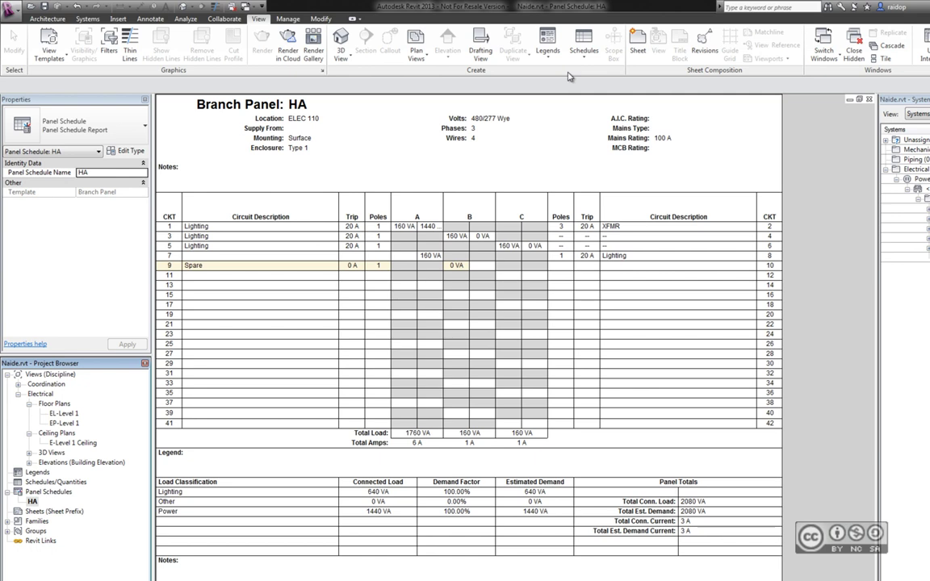
Create a new Schedule/Quantities for the Electrical Circuits category and show its Fields list
{"action": "left_click", "coordinate": [582, 60]}
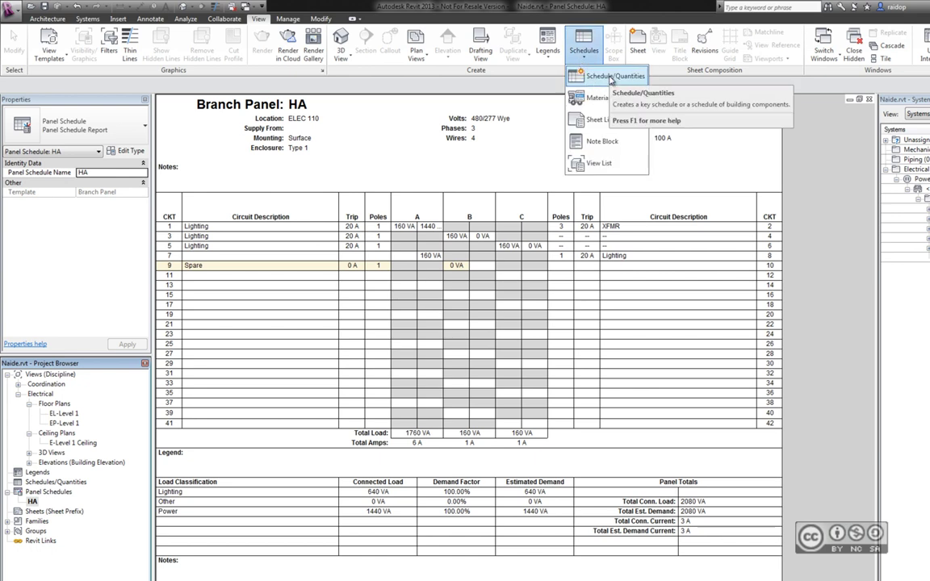
{"action": "left_click", "coordinate": [611, 77]}
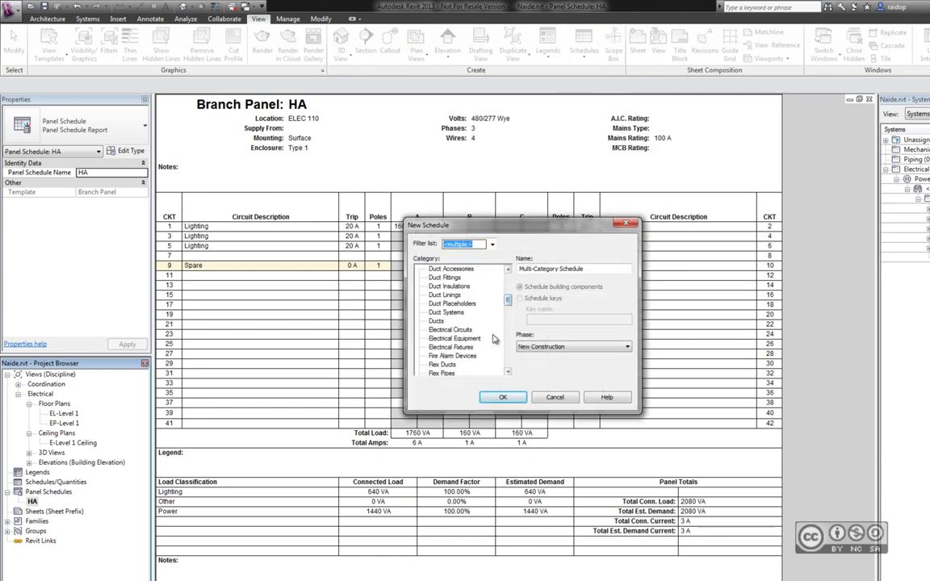
{"action": "left_click", "coordinate": [449, 329]}
{"action": "scroll", "coordinate": [460, 323], "scroll_direction": "down", "scroll_amount": 1}
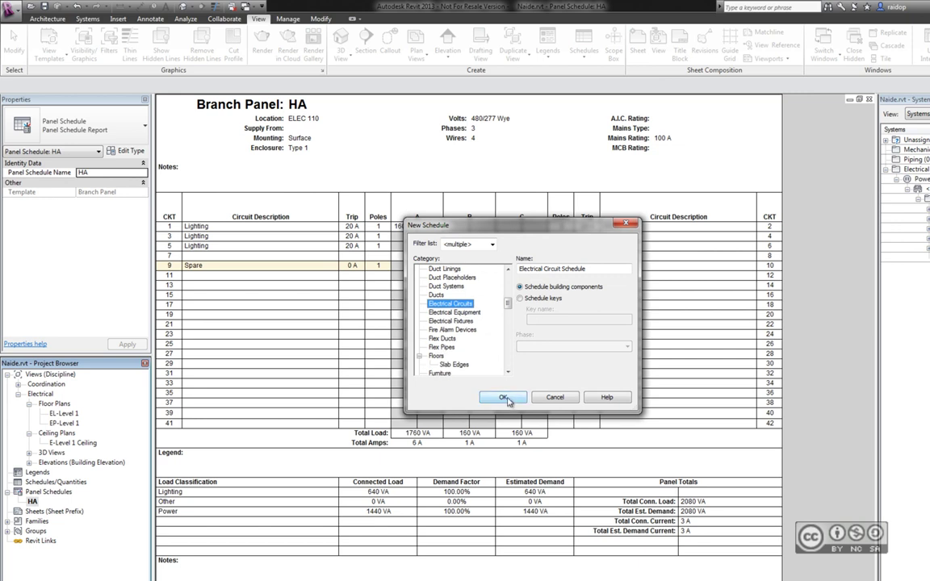
{"action": "left_click", "coordinate": [506, 398]}
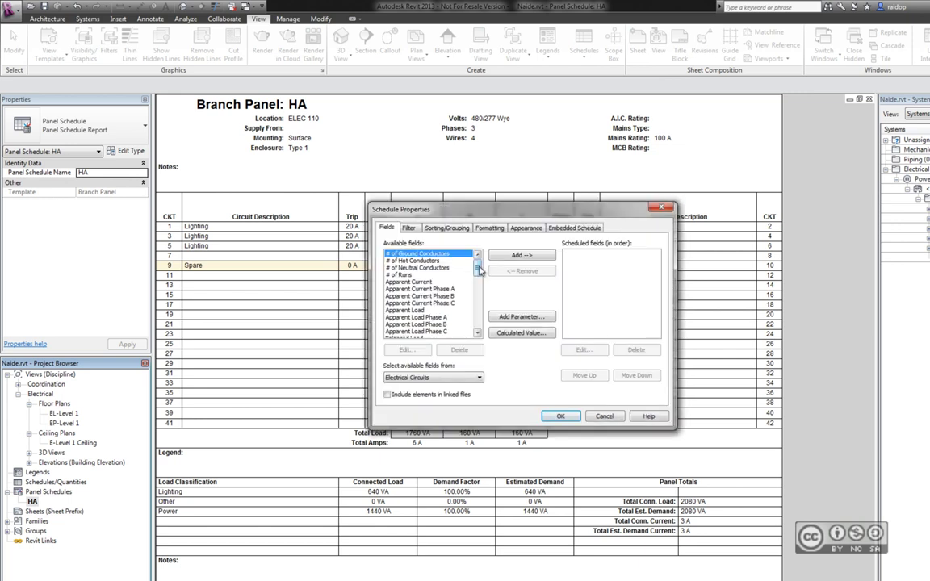
{"action": "left_click_drag", "start_coordinate": [479, 270], "coordinate": [479, 280]}
{"action": "scroll", "coordinate": [458, 322], "scroll_direction": "up", "scroll_amount": 2}
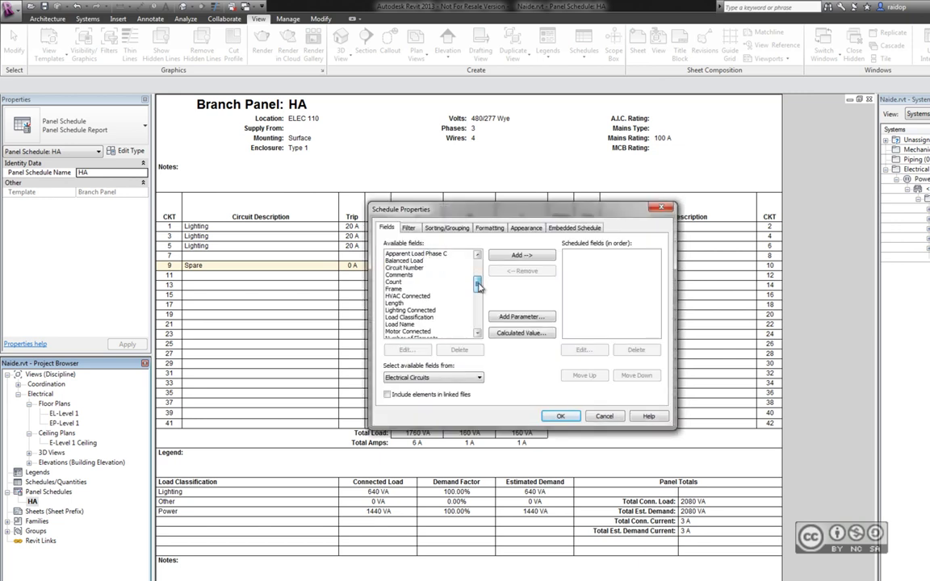